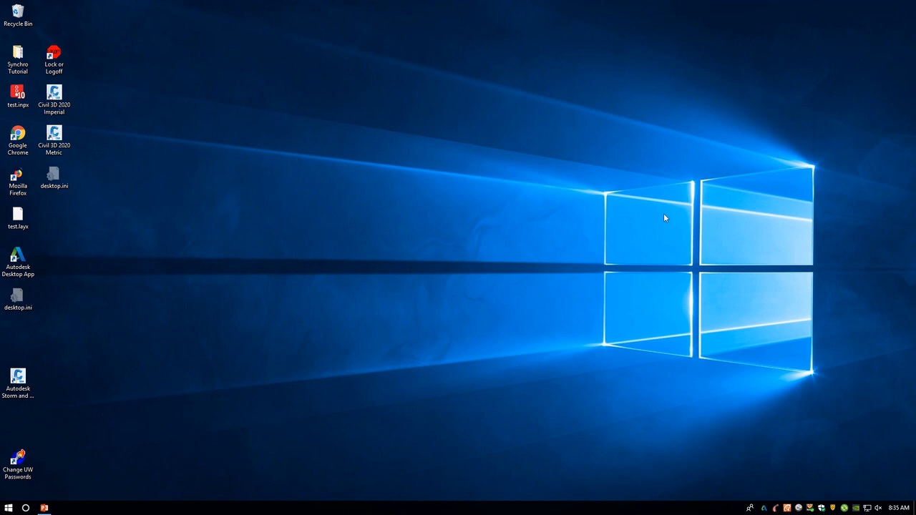
Launch Synchro 10, accept its licence agreement and maximize the window.
left_click(8, 508)
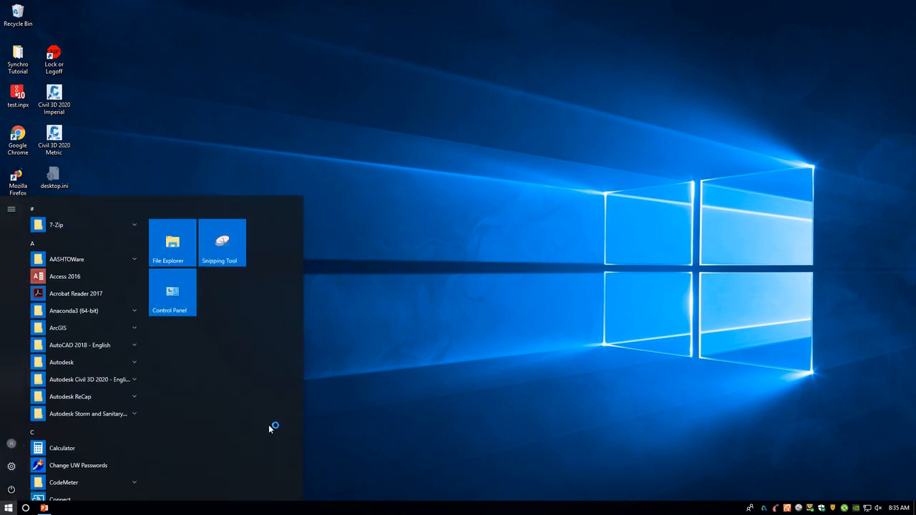
type("synchro")
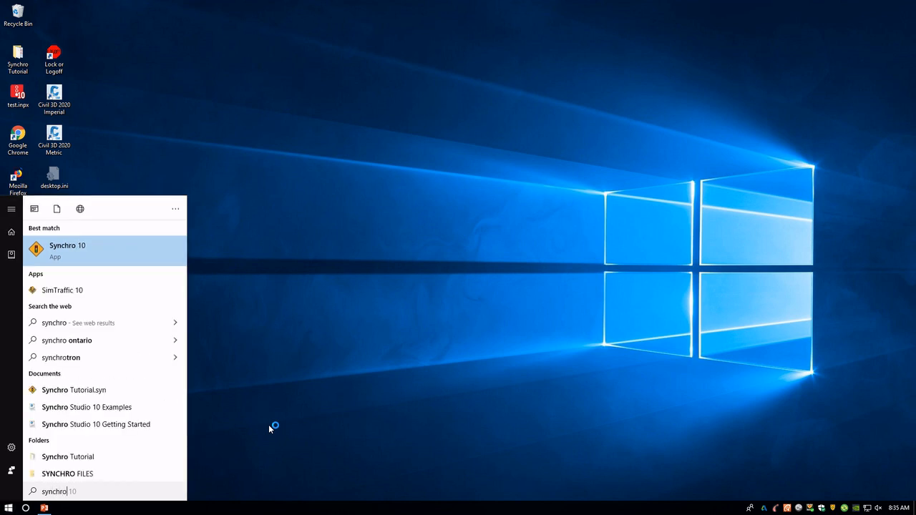
key("Return")
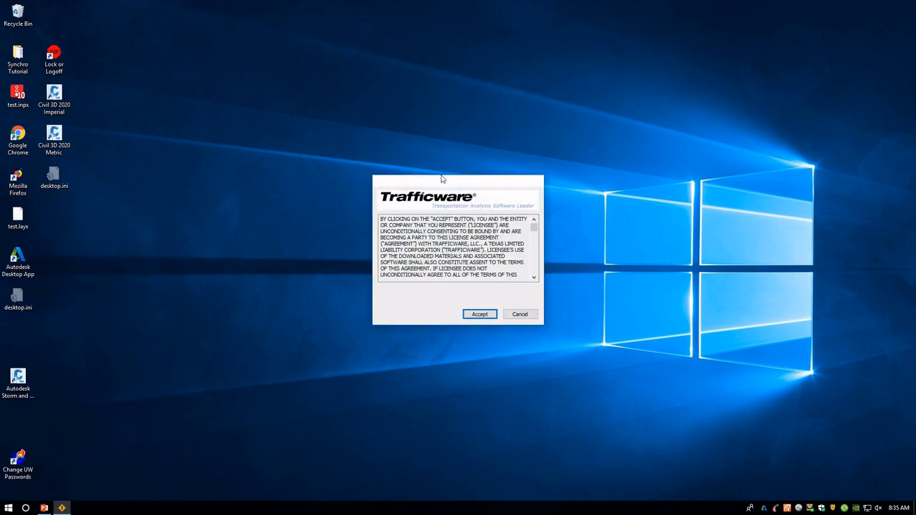
left_click(492, 315)
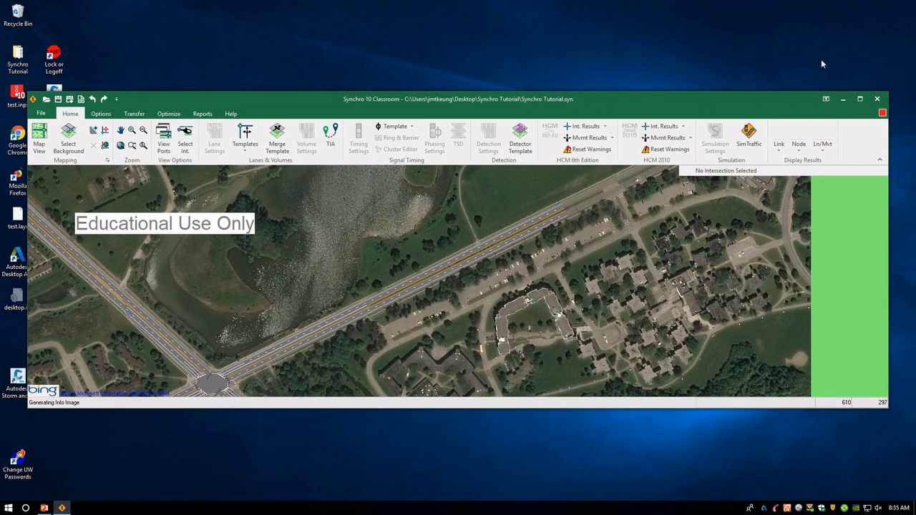
left_click(860, 98)
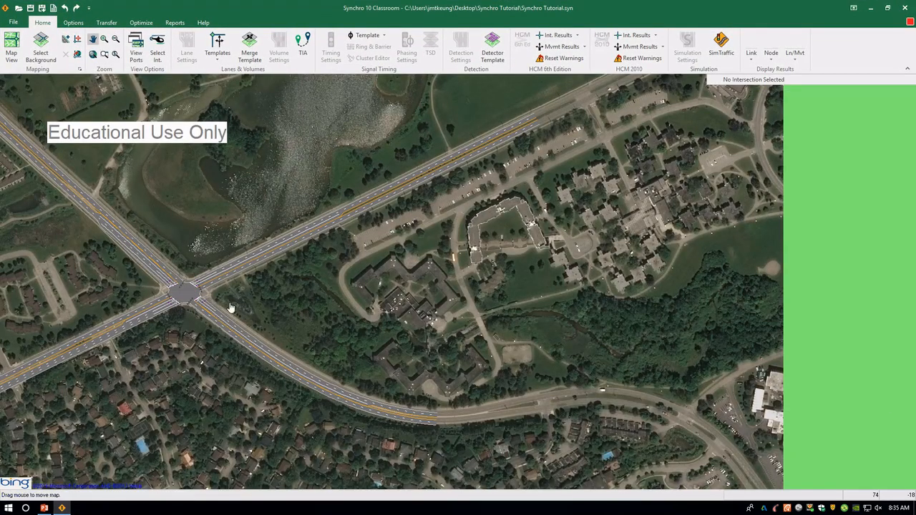
Examine the eastbound approach's lane settings and the node and timing settings of the central intersection.
left_click_drag(231, 308, 462, 307)
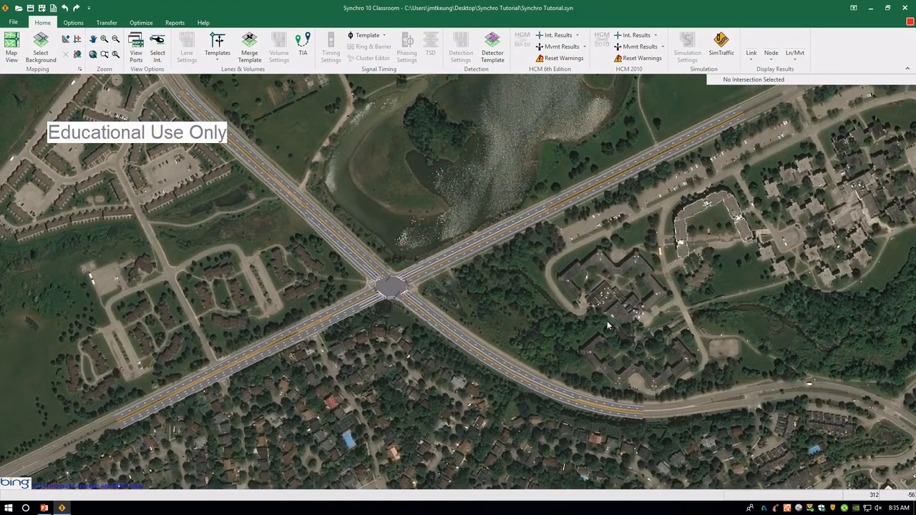
left_click(30, 8)
scroll(199, 383, "down", 2)
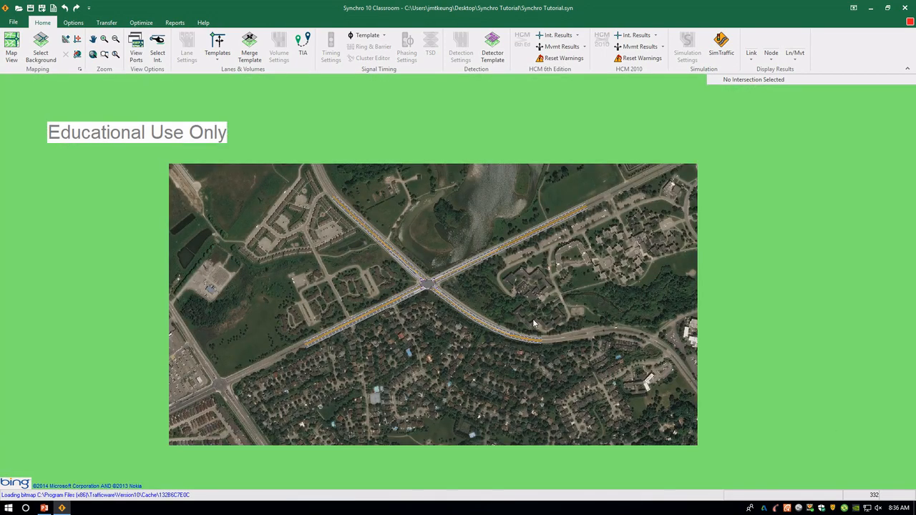
left_click(371, 317)
scroll(452, 282, "up", 1)
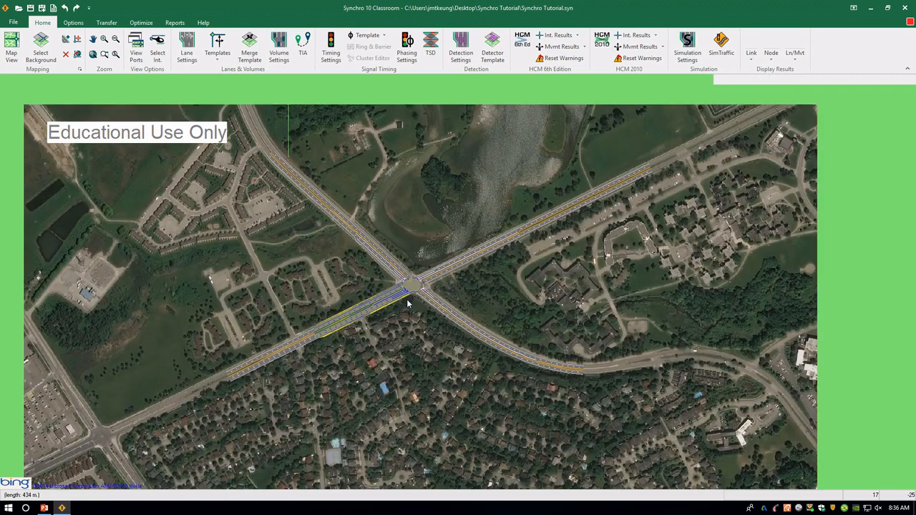
double_click(380, 310)
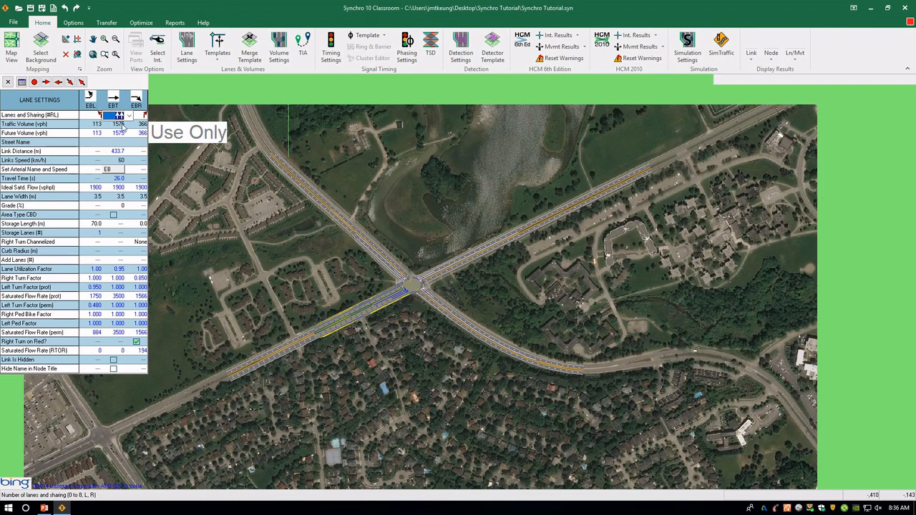
double_click(416, 286)
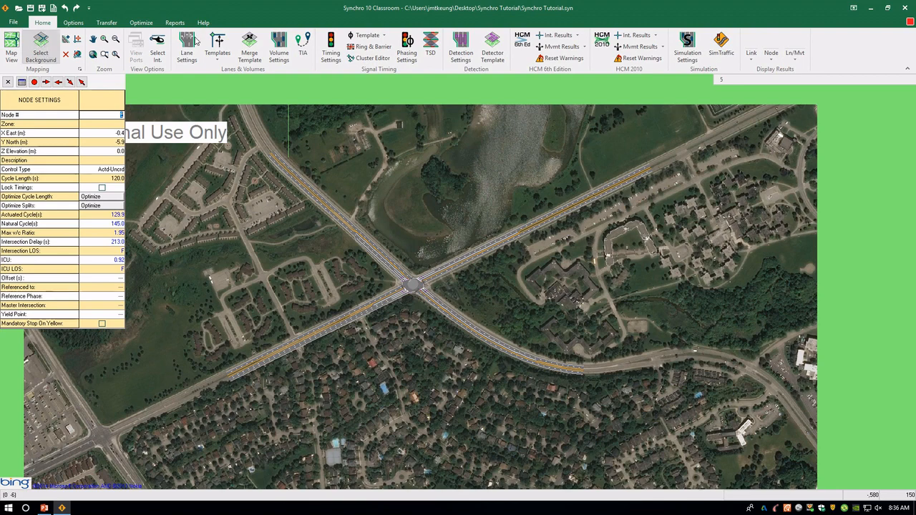
left_click(330, 48)
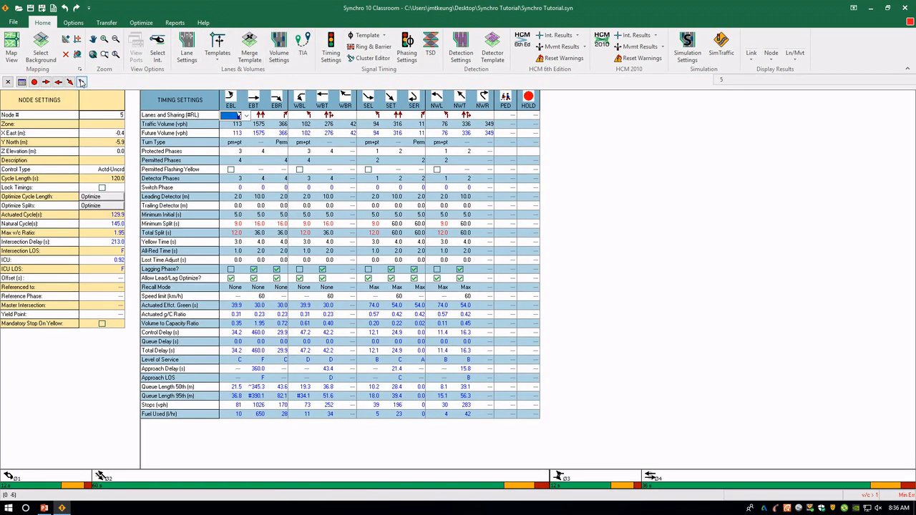
Preview the intersection's Lanes, Volumes, Timings report full-screen, read through its pages and return to the timing settings.
left_click(175, 22)
left_click(20, 45)
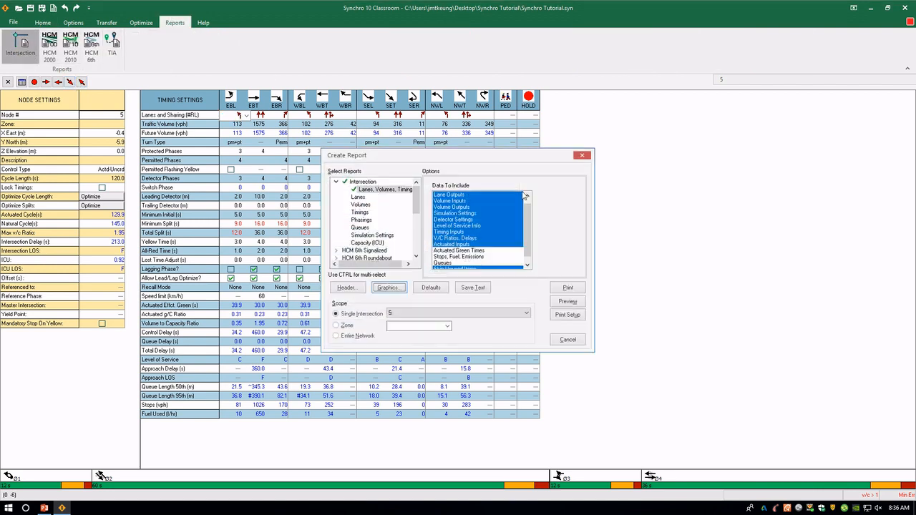
left_click(581, 303)
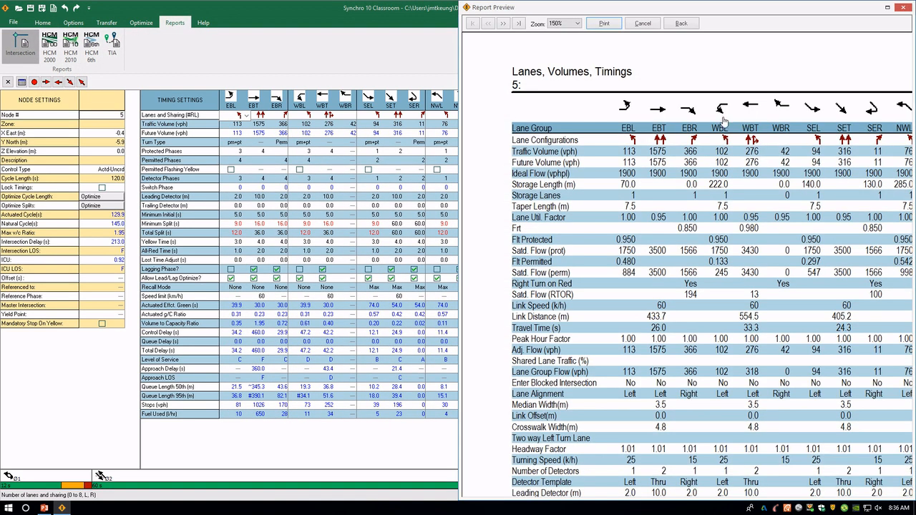
double_click(813, 13)
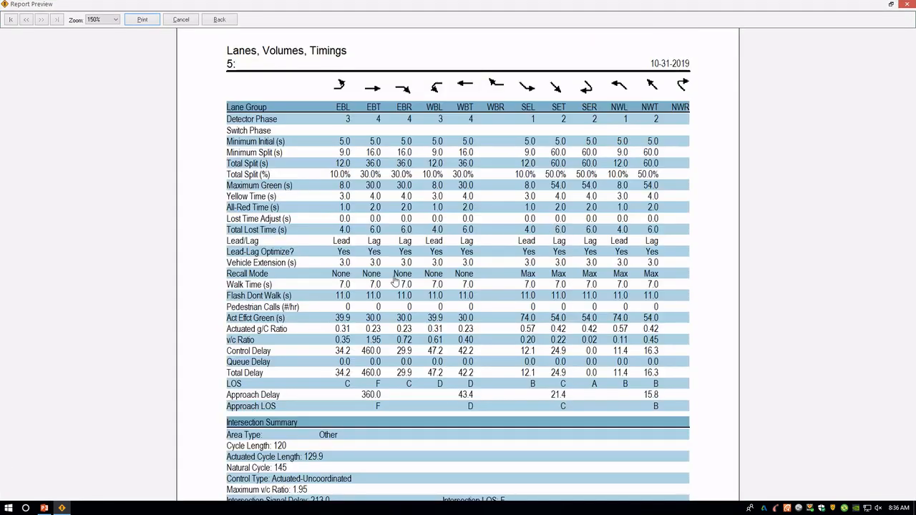
scroll(393, 284, "down", 7)
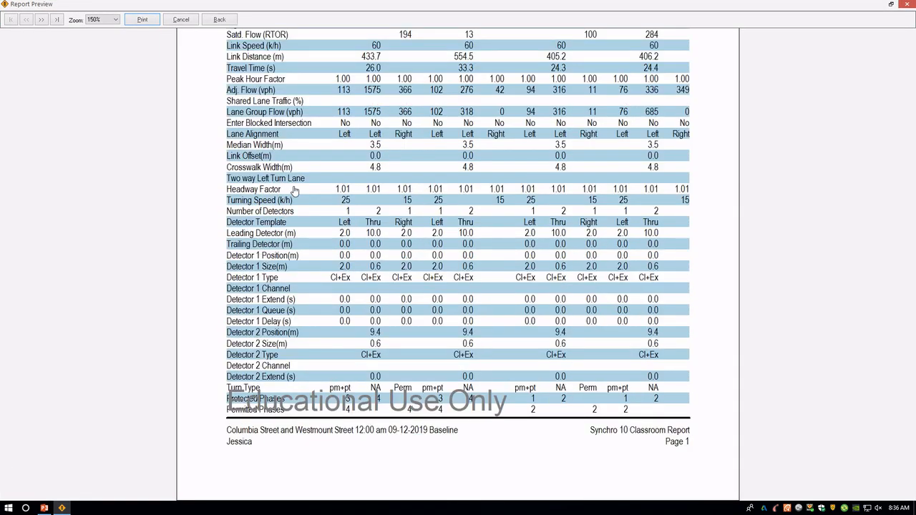
scroll(293, 192, "up", 8)
key("alt+Tab")
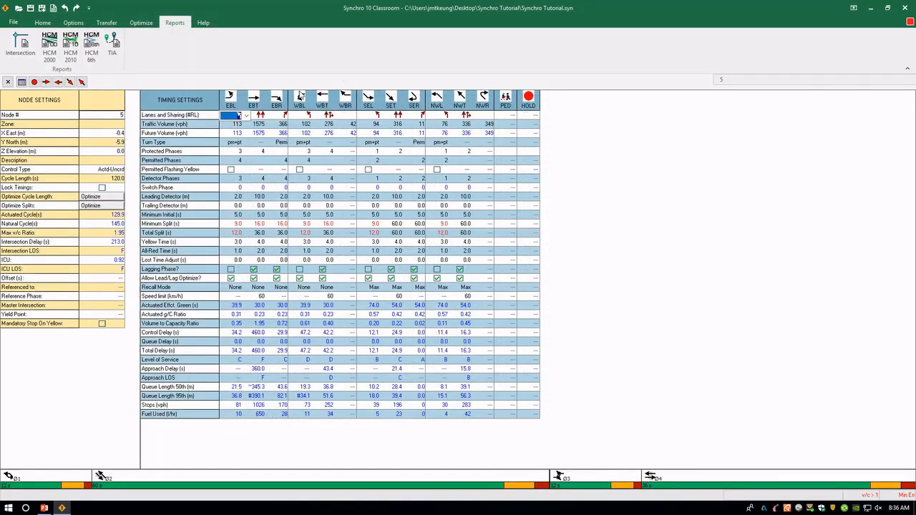
Start a new, empty Synchro file.
left_click(13, 23)
left_click(23, 45)
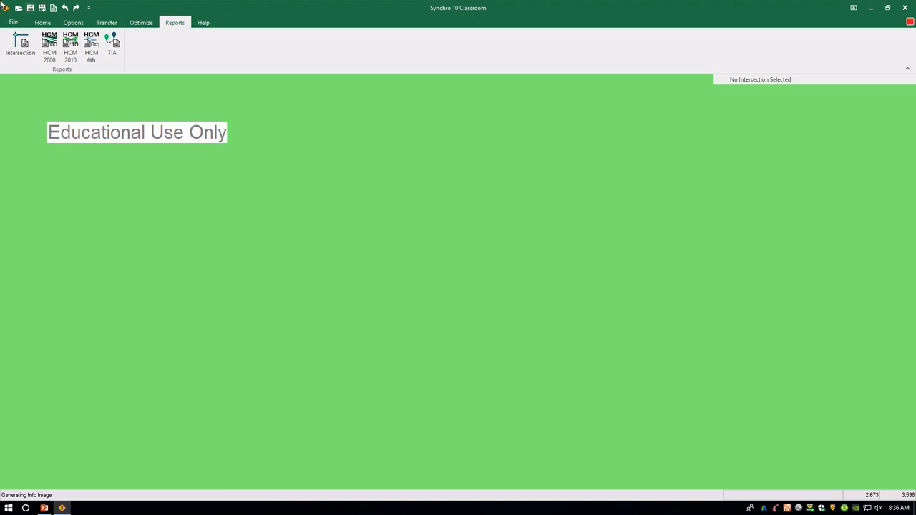
left_click(41, 23)
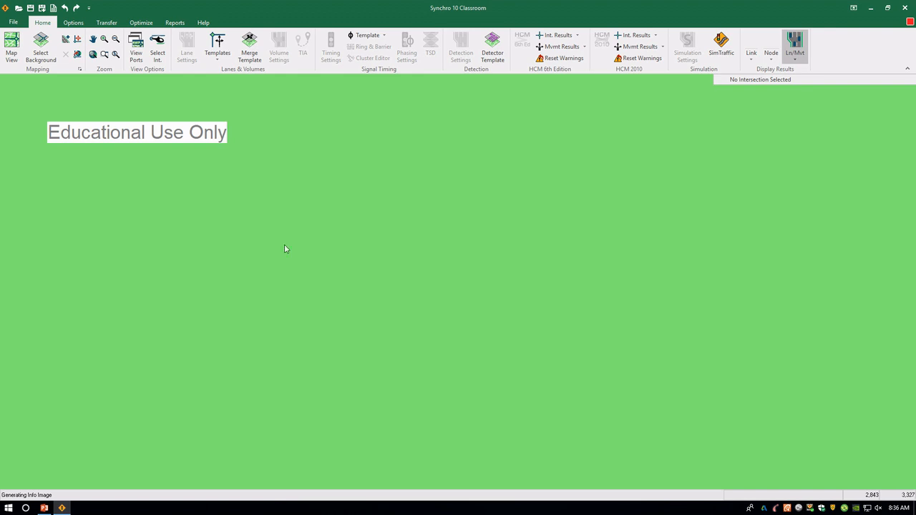
left_click(70, 23)
left_click(107, 23)
left_click(140, 23)
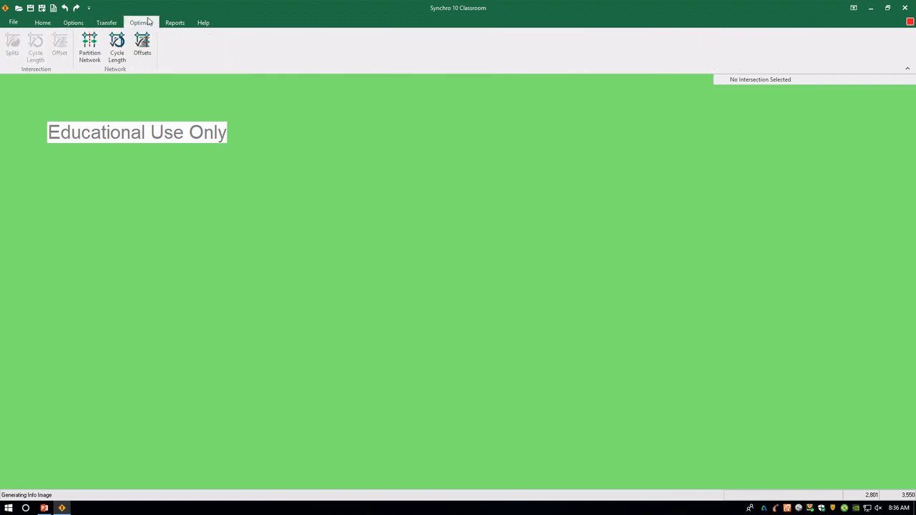
left_click(176, 24)
left_click(203, 22)
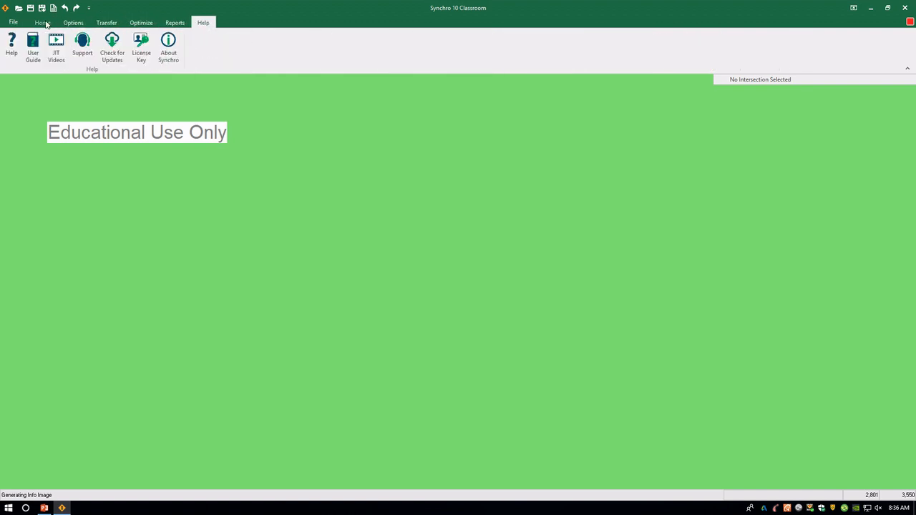
Start creating a Bing region as the map background.
left_click(42, 22)
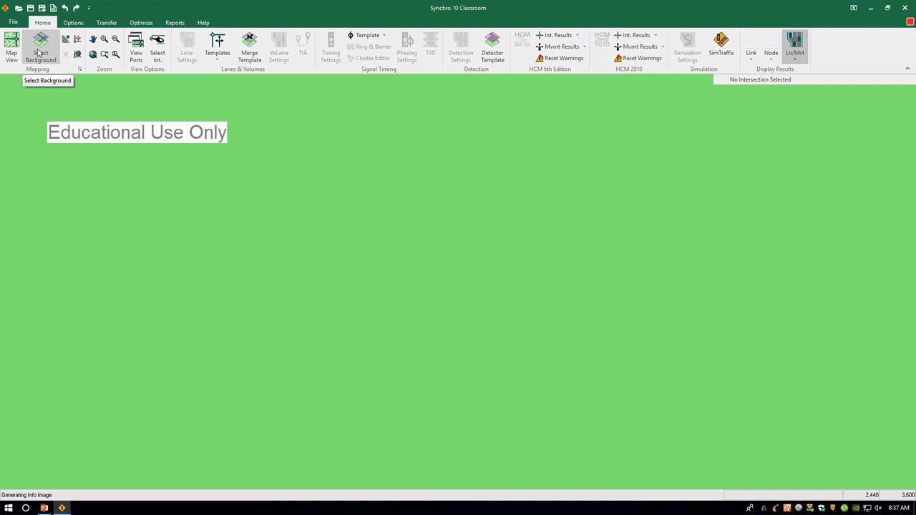
left_click(39, 54)
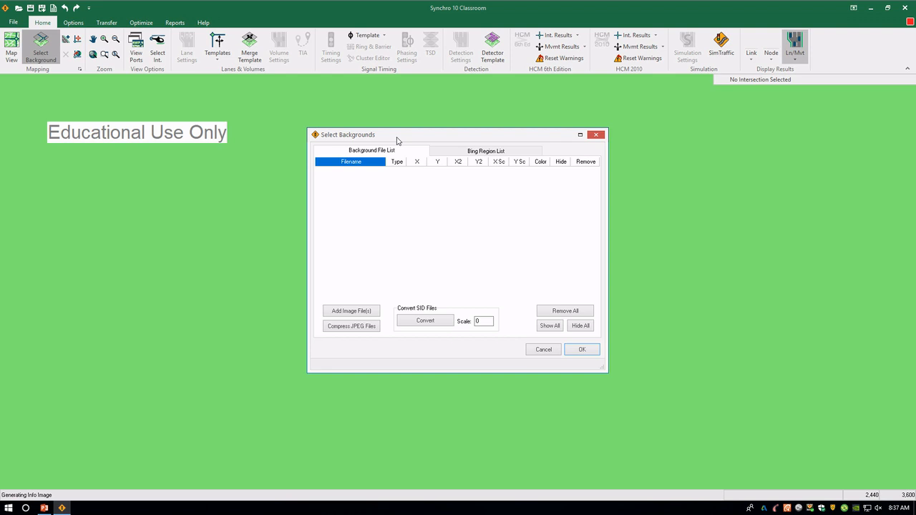
left_click(447, 152)
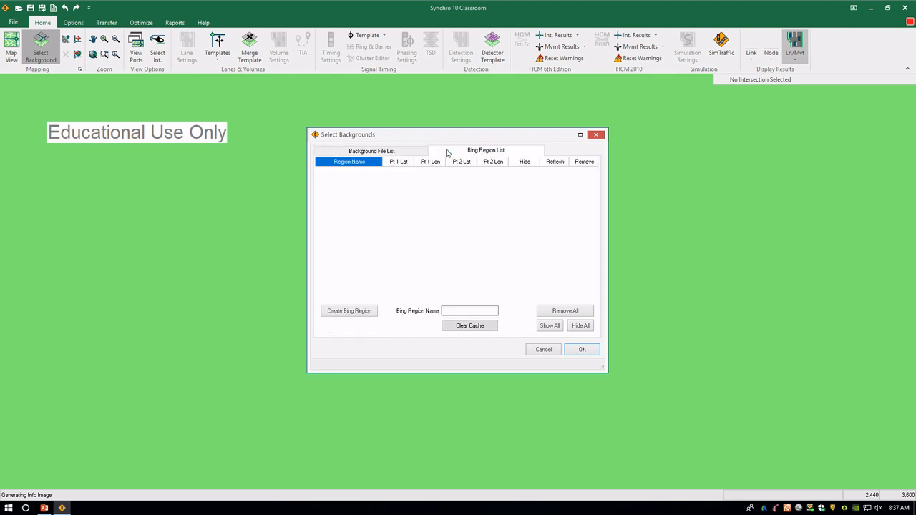
left_click(350, 312)
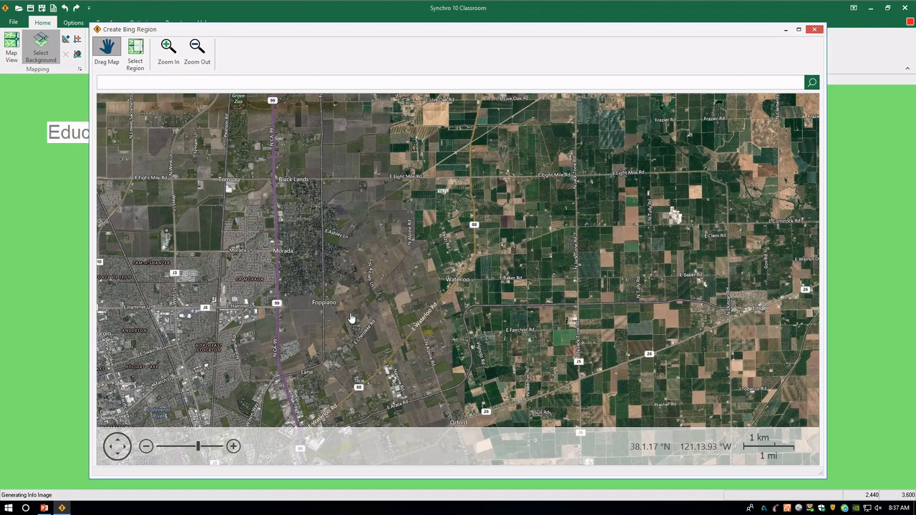
Search the Bing map for "columbia and westmount, waterloo, Ontario".
left_click(353, 81)
type("columbia and westm")
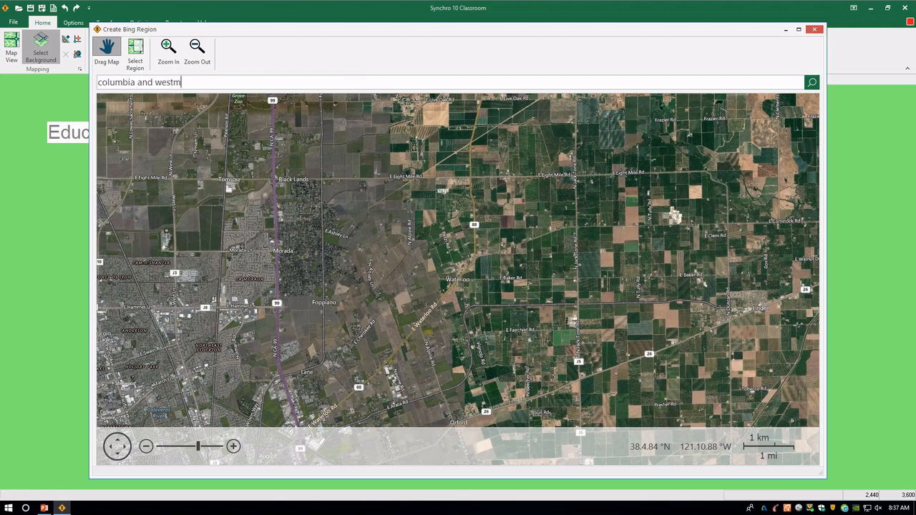
type("ount, waterloo, Ontario")
key("Return")
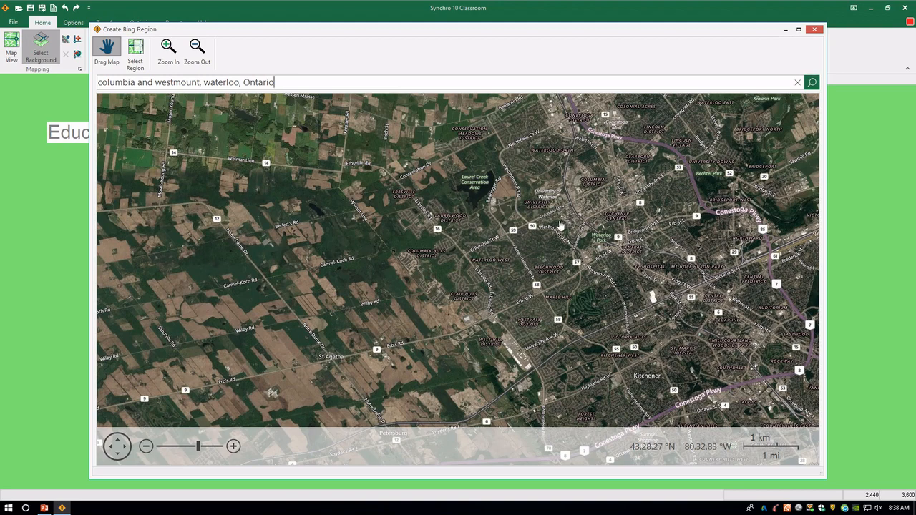
Centre the map on the Columbia St W and Westmount Rd N intersection and select the whole visible area as the region.
scroll(529, 229, "up", 2)
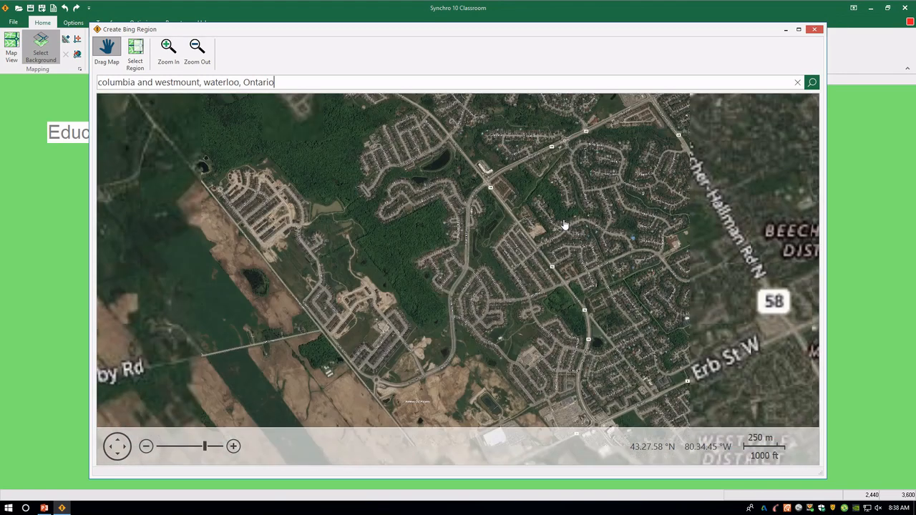
scroll(564, 225, "down", 1)
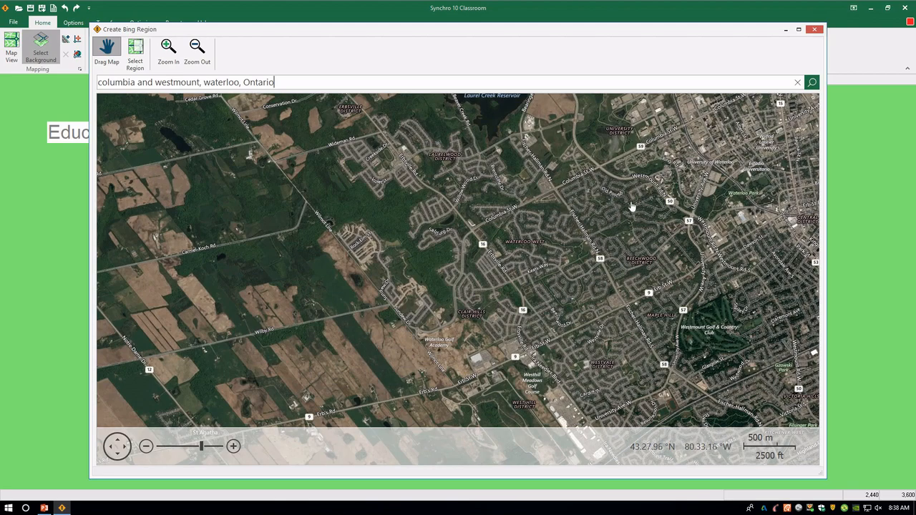
left_click_drag(634, 206, 485, 263)
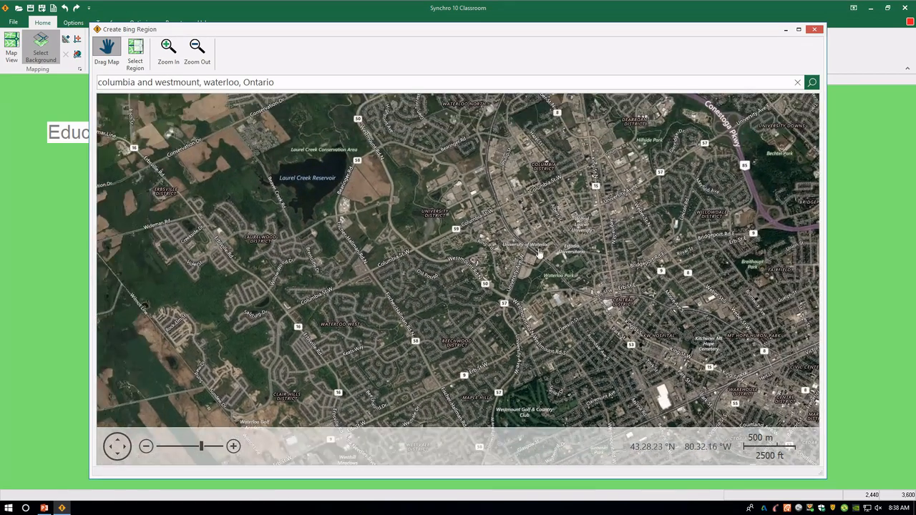
scroll(458, 252, "up", 2)
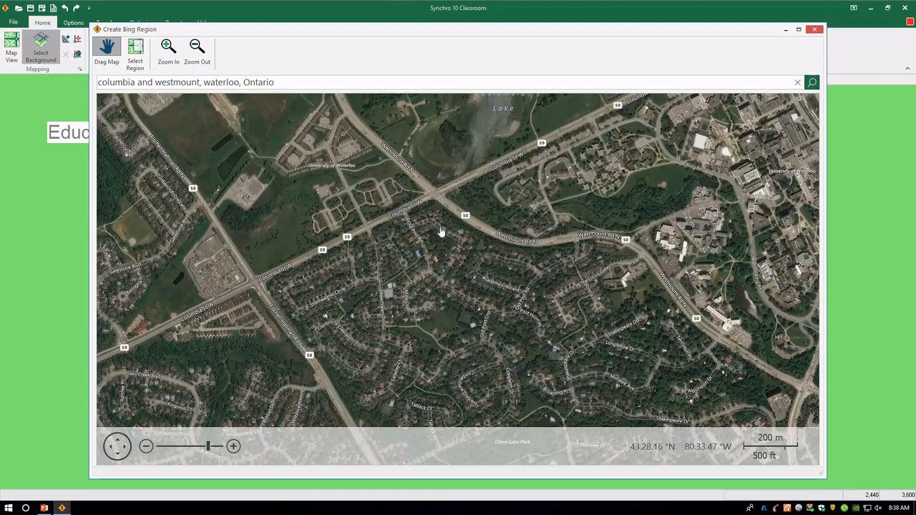
left_click_drag(442, 231, 573, 276)
scroll(422, 274, "up", 1)
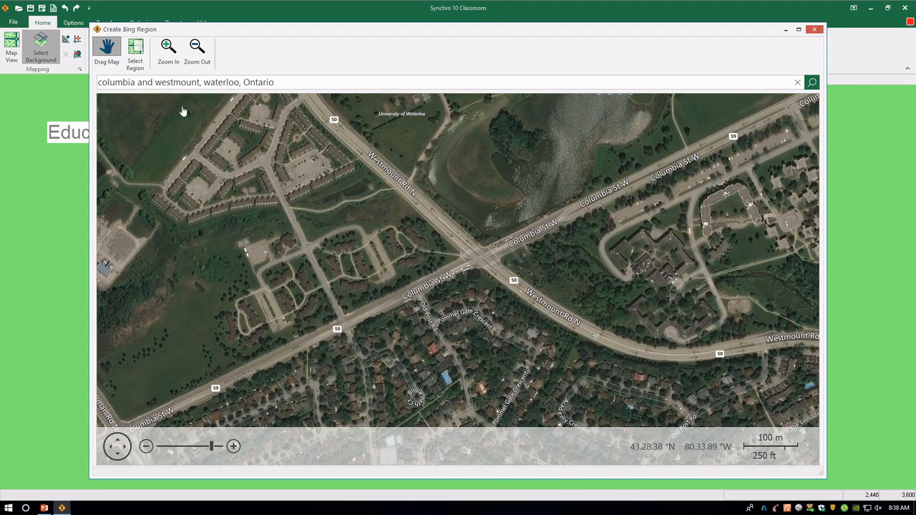
left_click(138, 50)
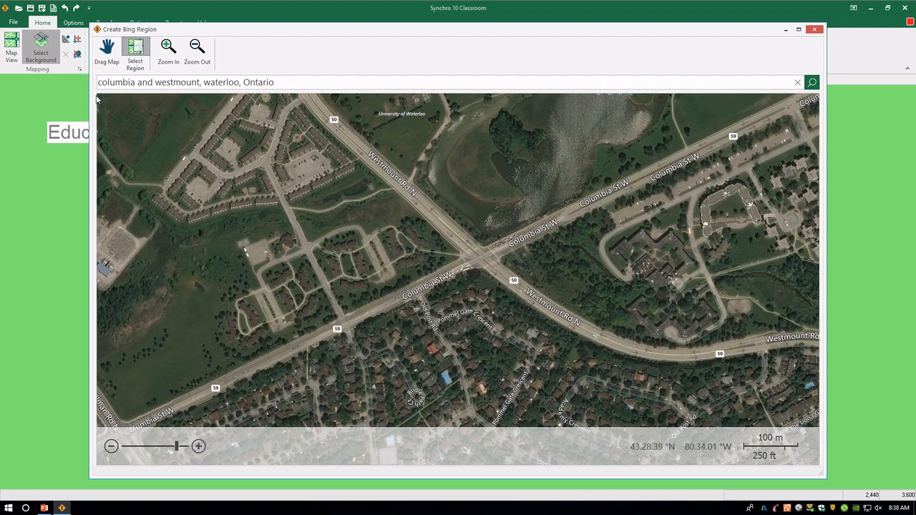
left_click_drag(94, 91, 820, 464)
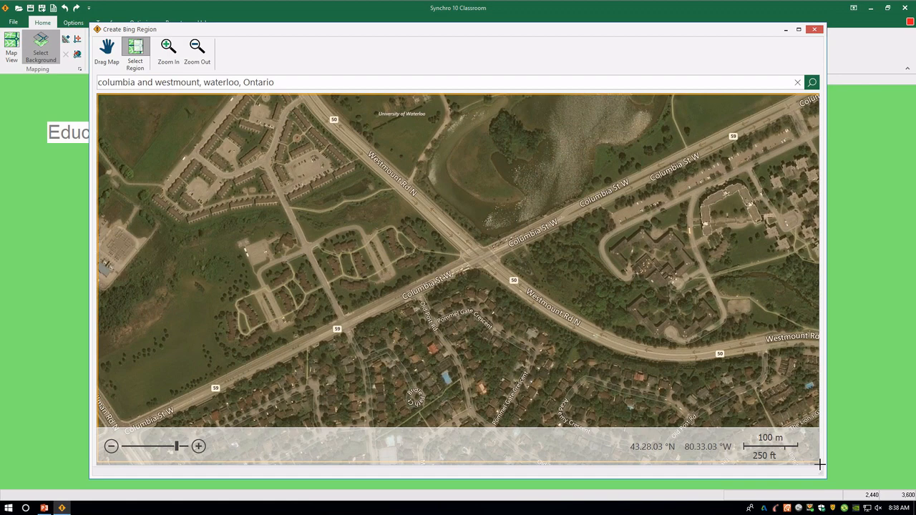
left_click_drag(820, 464, 822, 469)
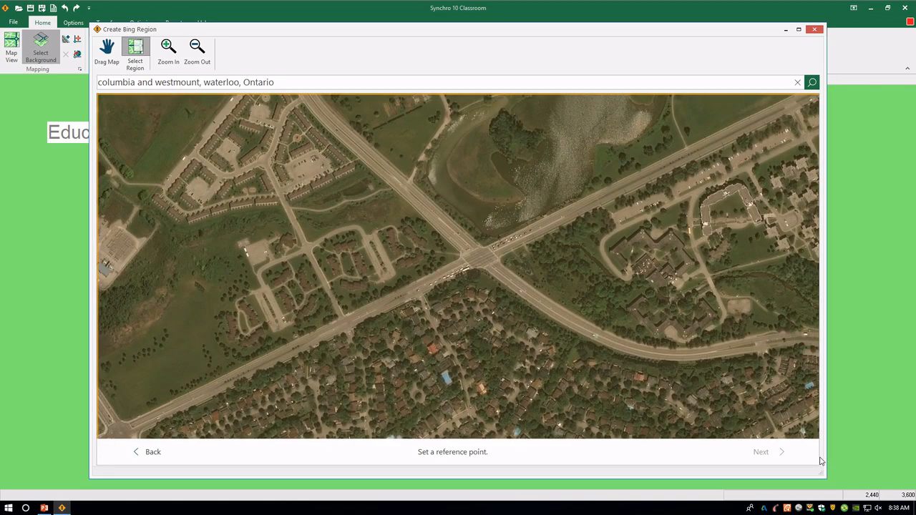
Set the region's reference point at the centre of the Columbia St W and Westmount Rd N intersection.
left_click(811, 429)
left_click(480, 255)
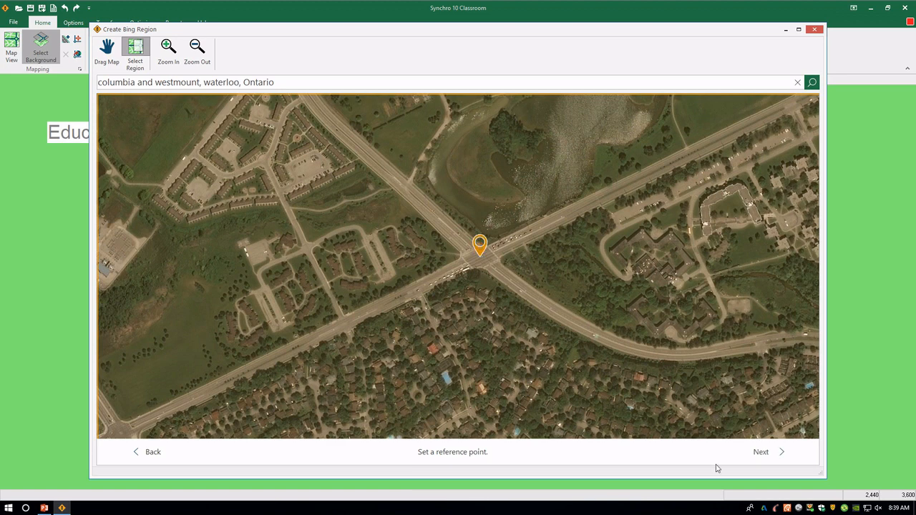
Place the Bing background with the Synchro reference point at world coordinates X 0.00, Y 0.00.
left_click(769, 460)
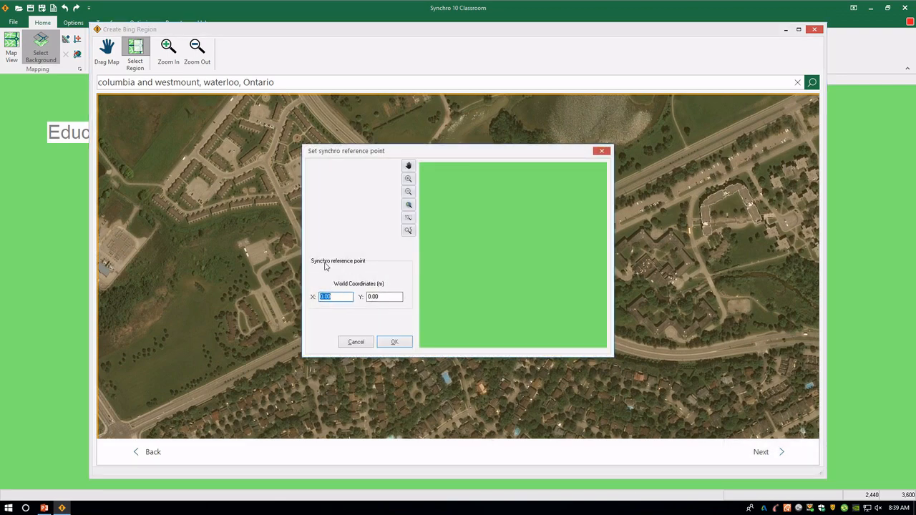
left_click(395, 341)
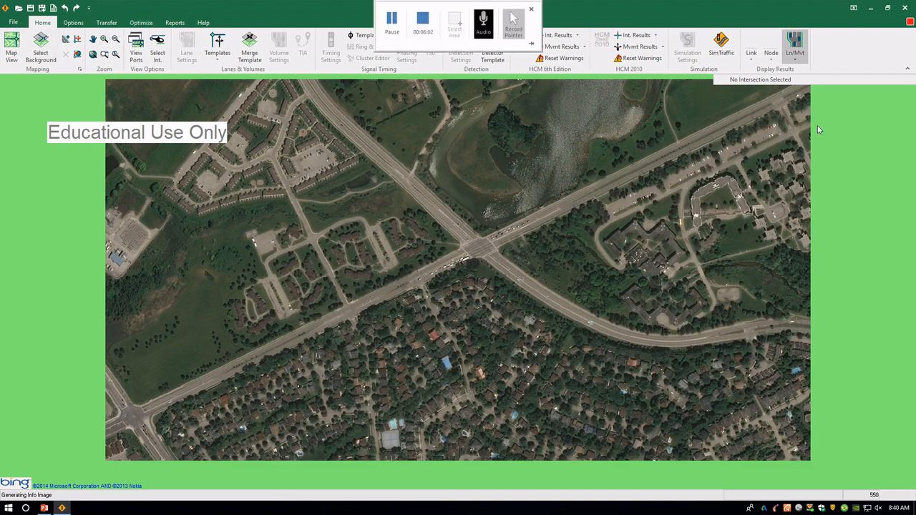
Set the scenario description to "Columbia and Westmount Tutorial" in the scenario properties.
left_click(71, 25)
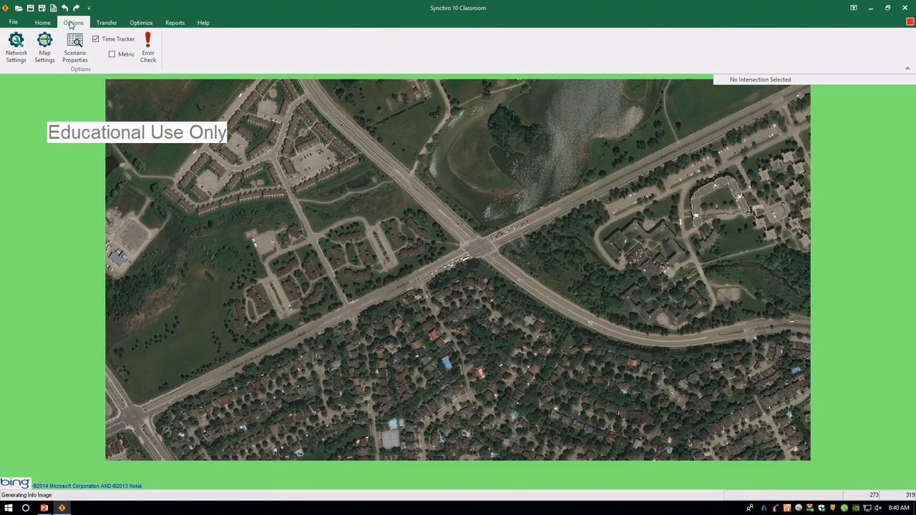
left_click(76, 57)
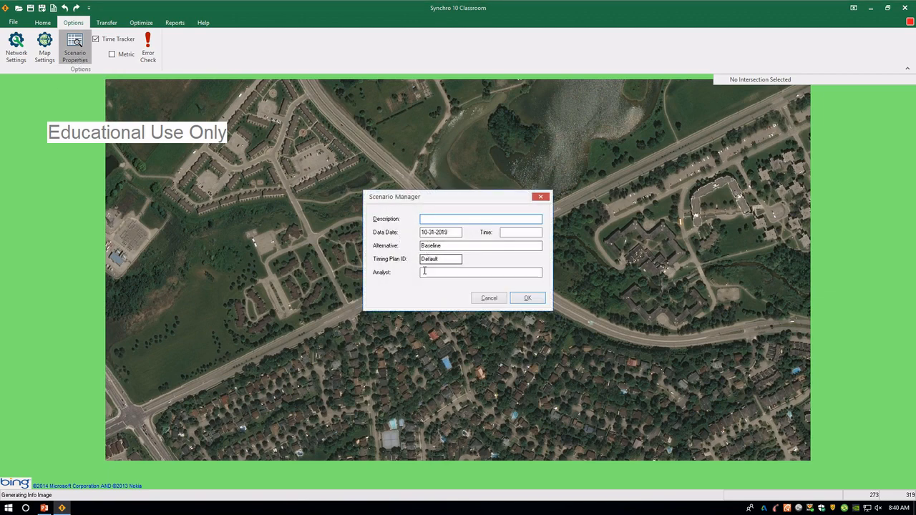
type("Columbia and Westm")
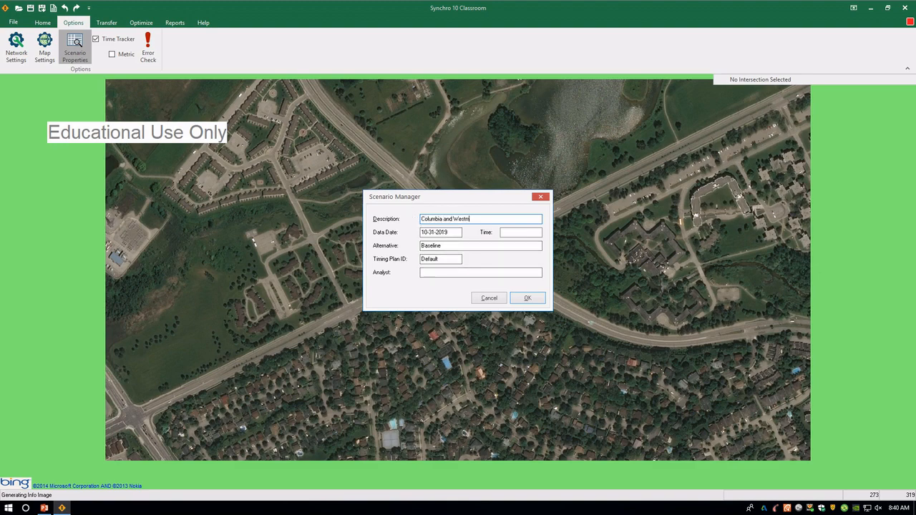
type("ount Tutorial")
key("Tab")
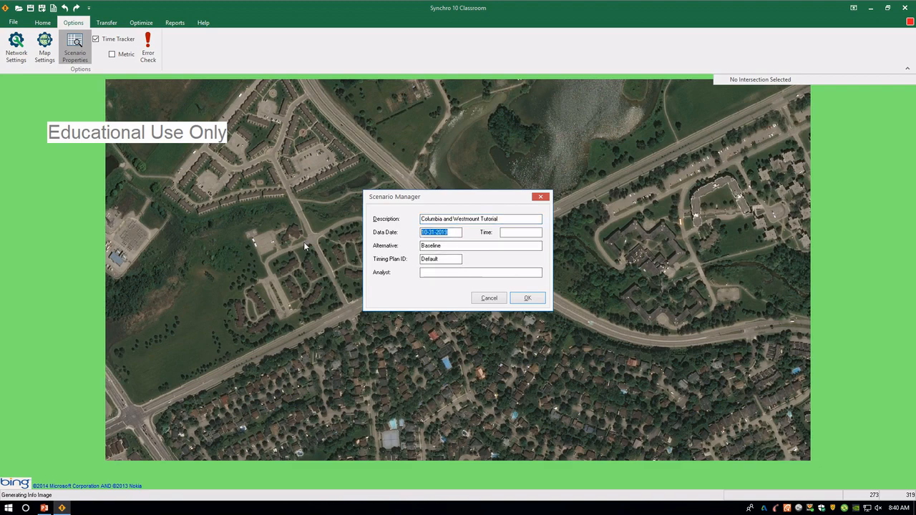
Set the scenario's data date to 09-12-2019 and time to AM, and enter the analyst's name.
type("09-12-201")
left_click(522, 233)
type("AM")
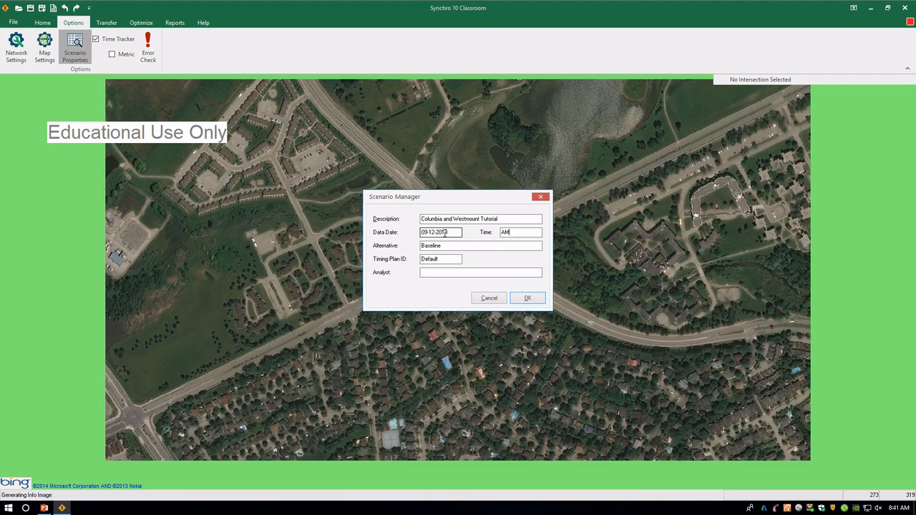
left_click(422, 276)
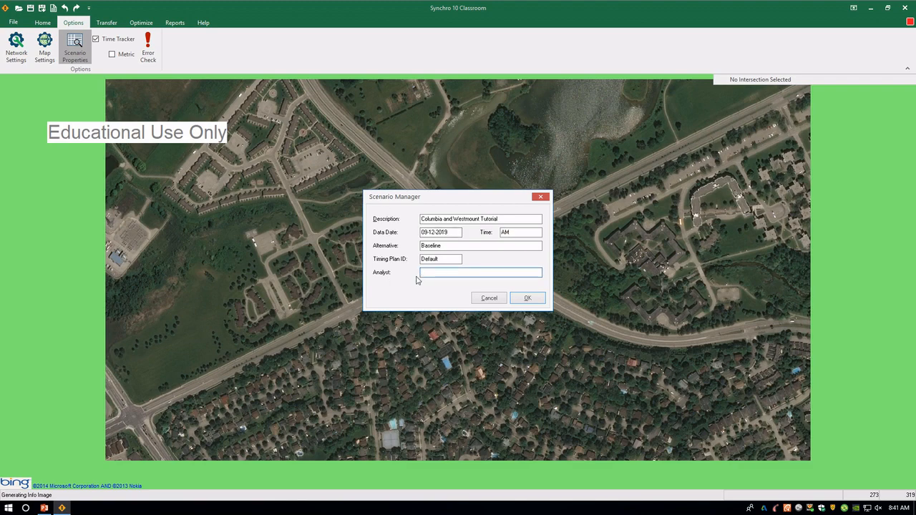
type("Jessica")
left_click(522, 300)
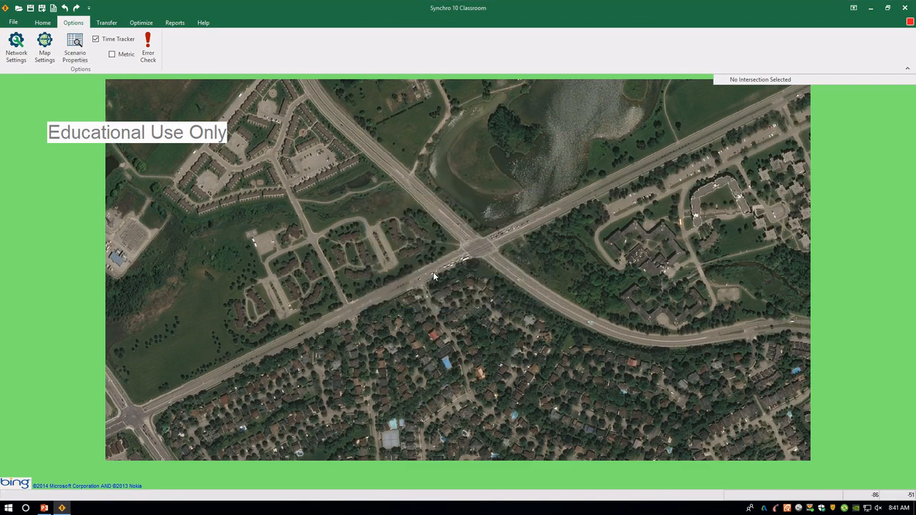
Turn on metric units, declining the conversion to feet and mph, and save the file.
left_click(112, 55)
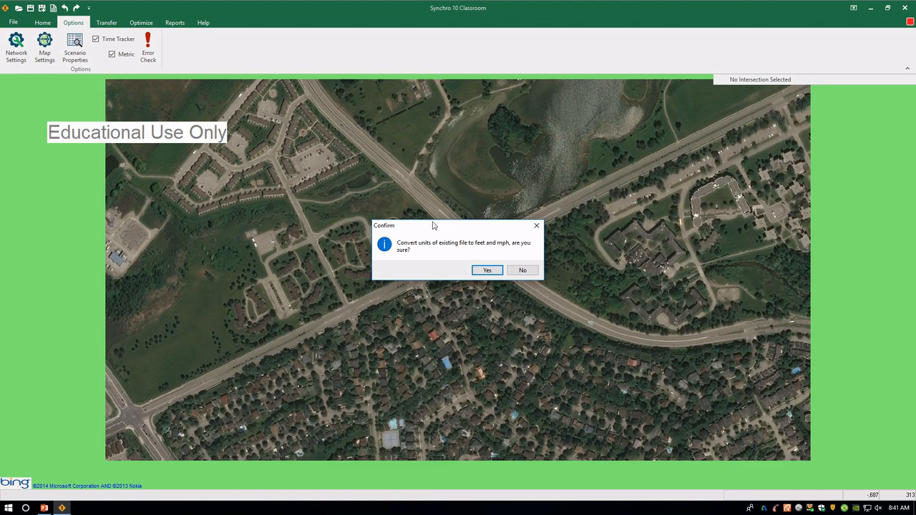
left_click(522, 270)
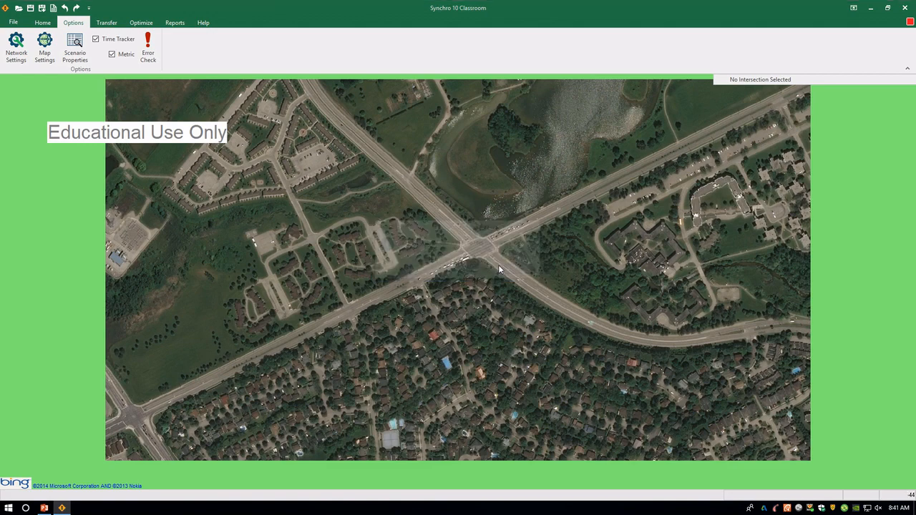
left_click(112, 55)
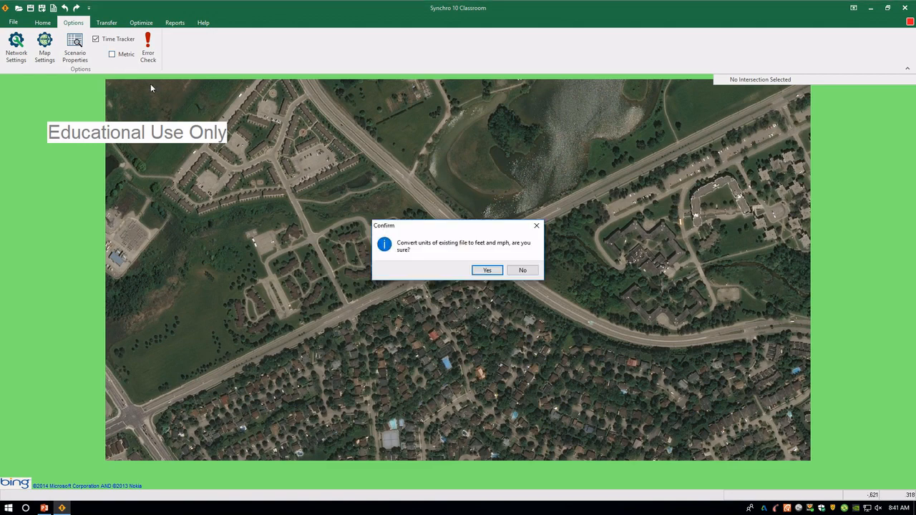
left_click(523, 270)
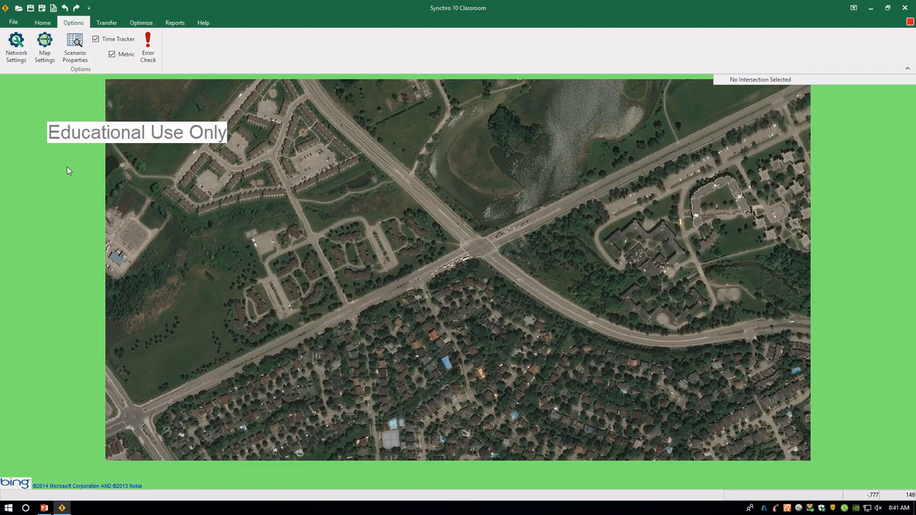
key("ctrl+s")
mouse_move(2, 4)
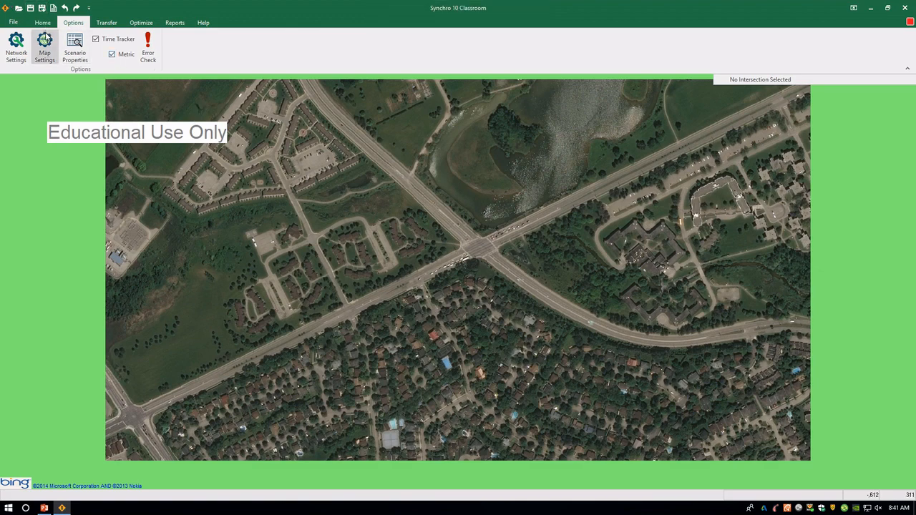
Draw a link along the southwest–northeast road, from the southwest crossing through the main intersection to the northeast edge of the map.
left_click(43, 22)
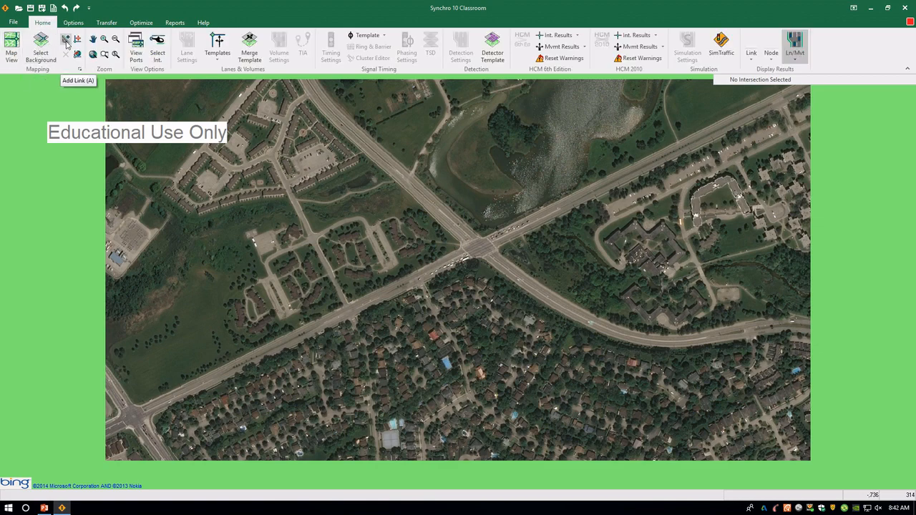
left_click(66, 45)
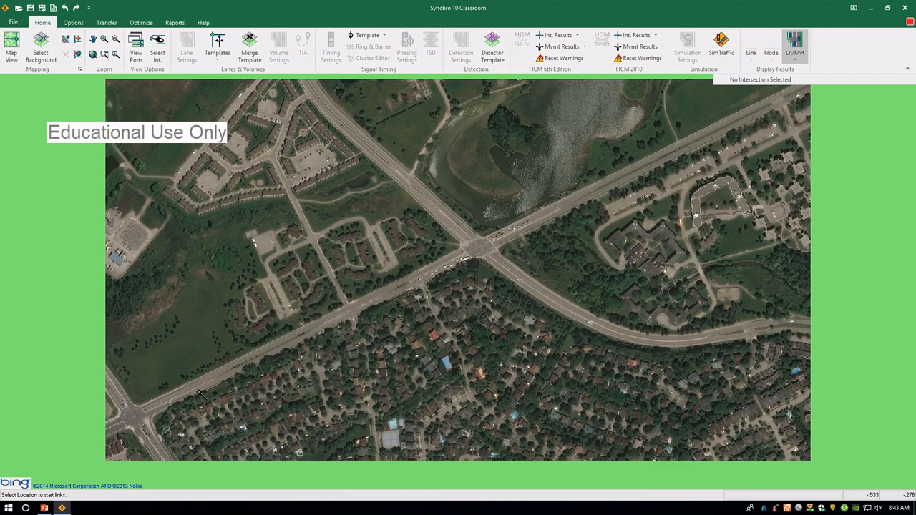
left_click(148, 413)
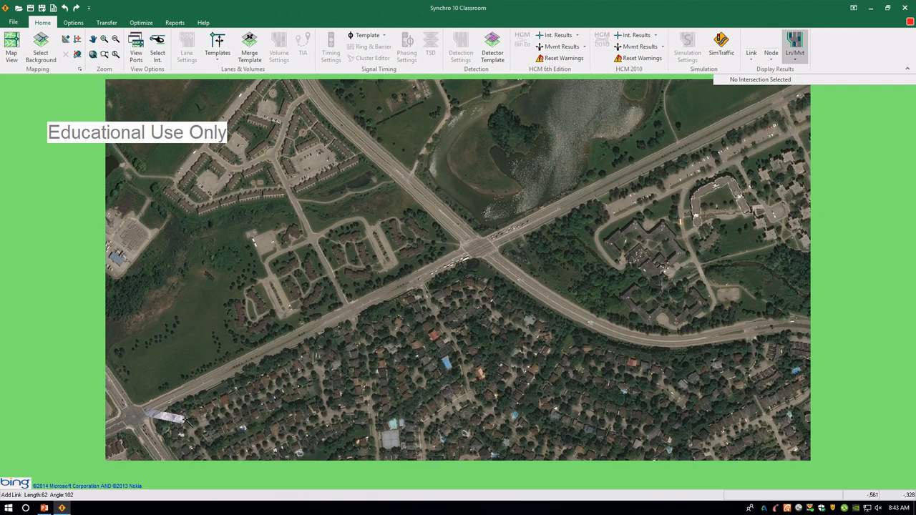
left_click(798, 92)
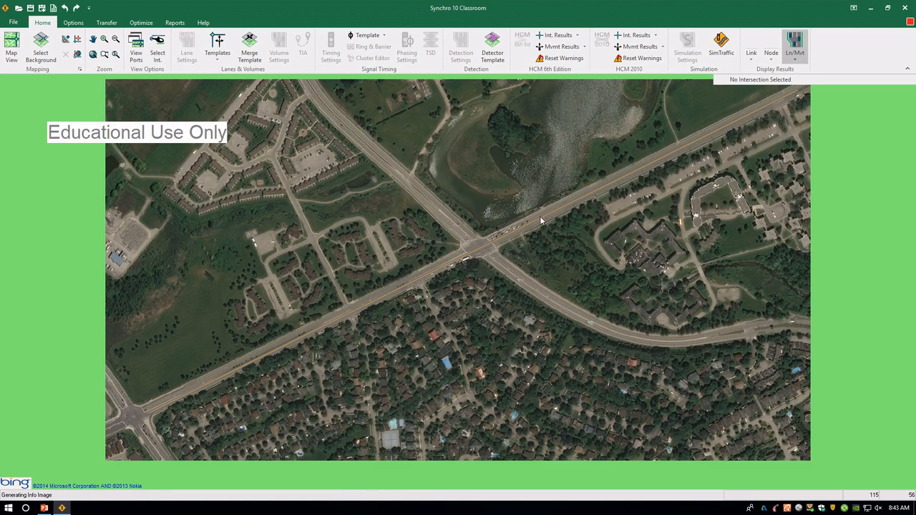
Try to draw a straight crossing link from the northwest end of the other road to its southeast bend, and undo it.
left_click(64, 41)
left_click(306, 87)
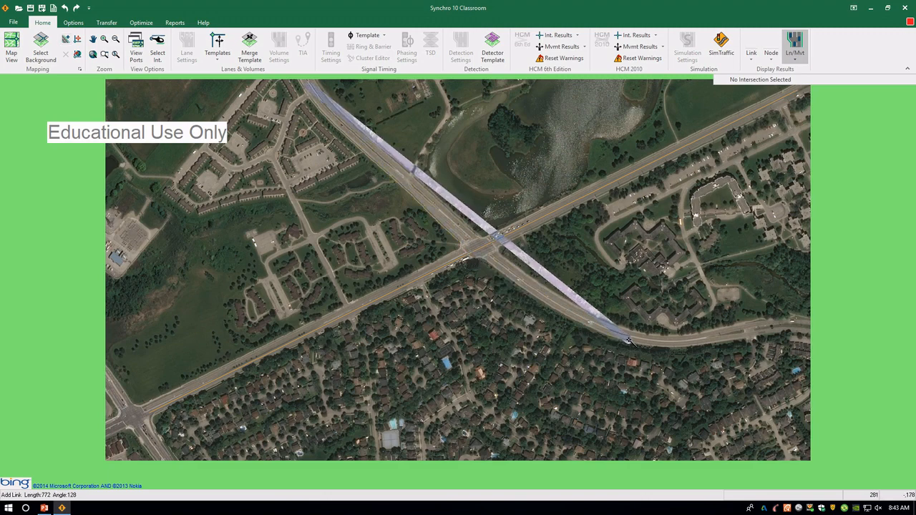
left_click(633, 342)
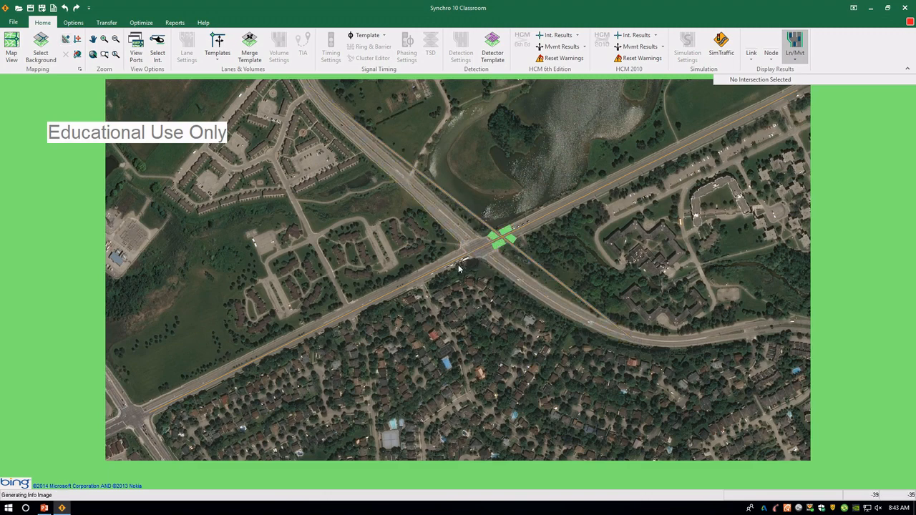
key("ctrl+z")
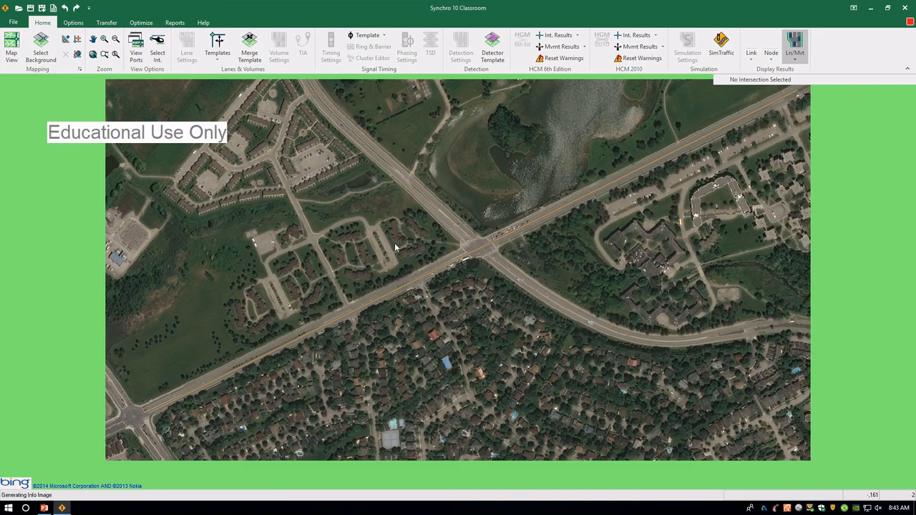
Draw a crossing link about 816 m long from the northwest road's end through the intersection centre into the housing area to the southeast.
left_click(66, 41)
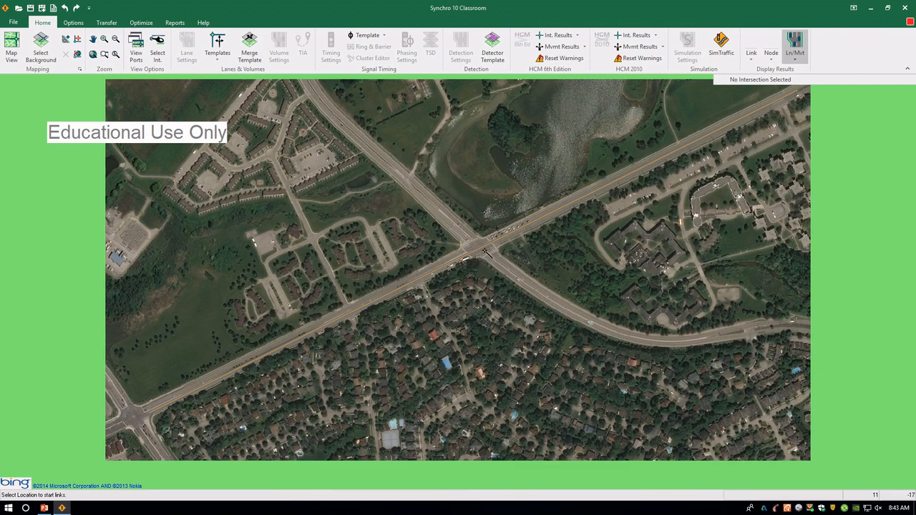
left_click(315, 91)
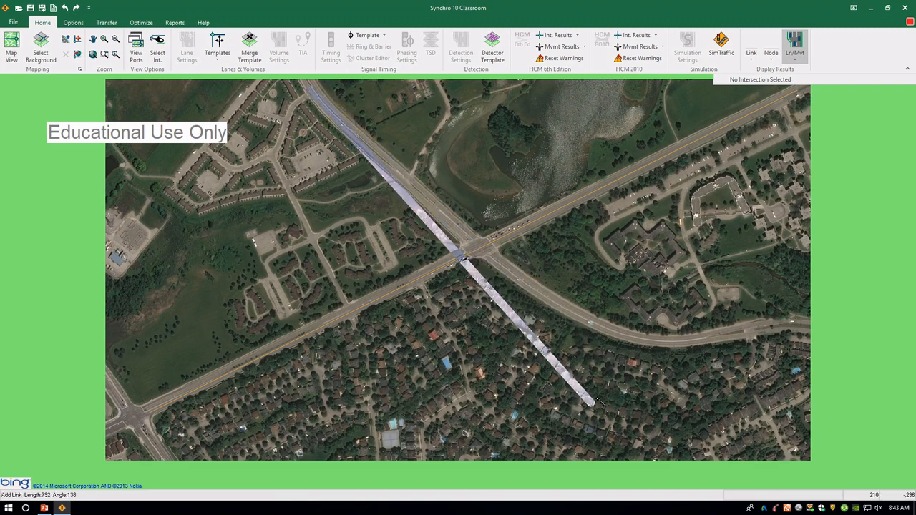
left_click(625, 399)
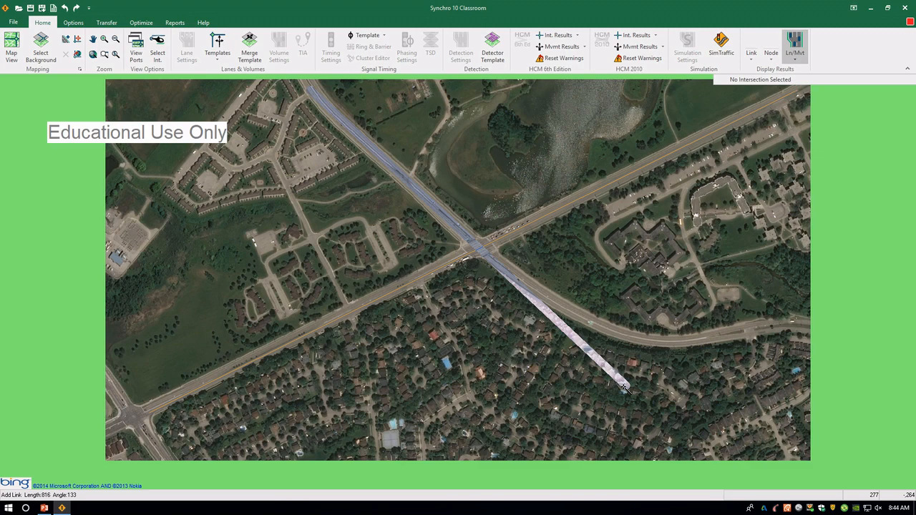
left_click(624, 388)
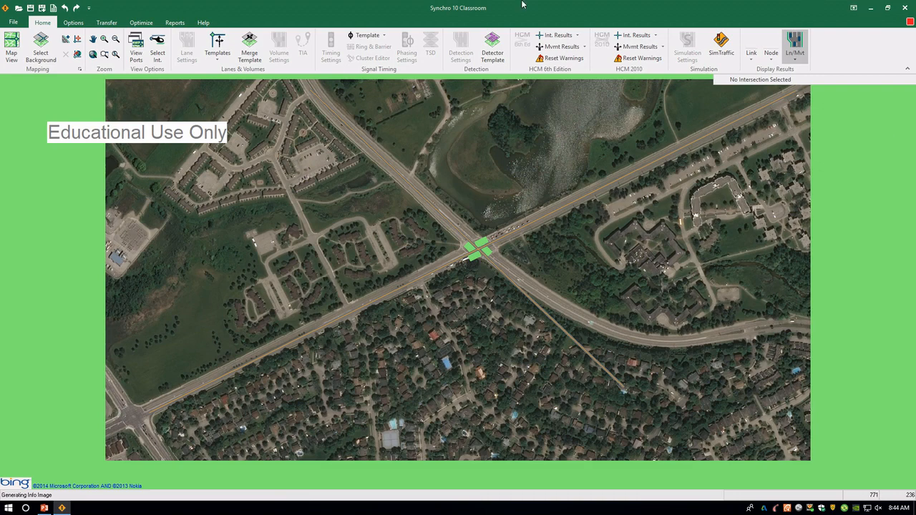
left_click(352, 130)
right_click(334, 112)
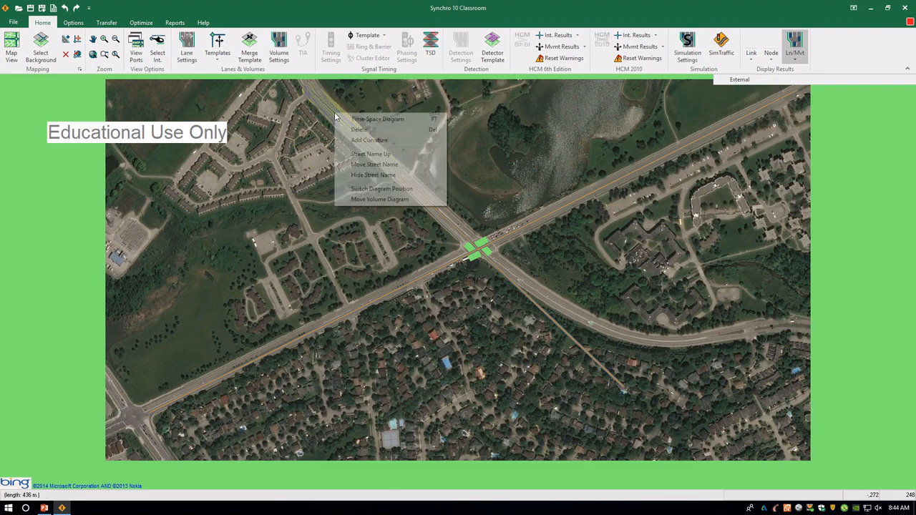
left_click(654, 144)
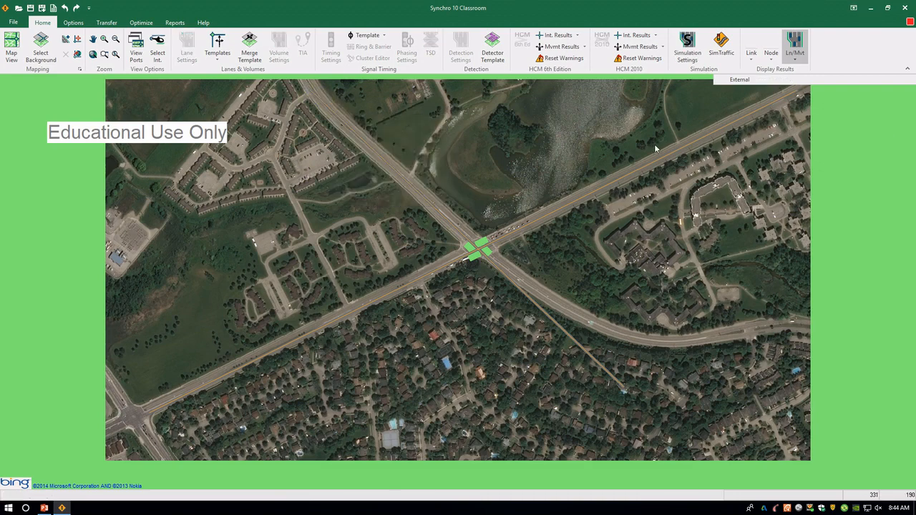
left_click(353, 309)
left_click(296, 342)
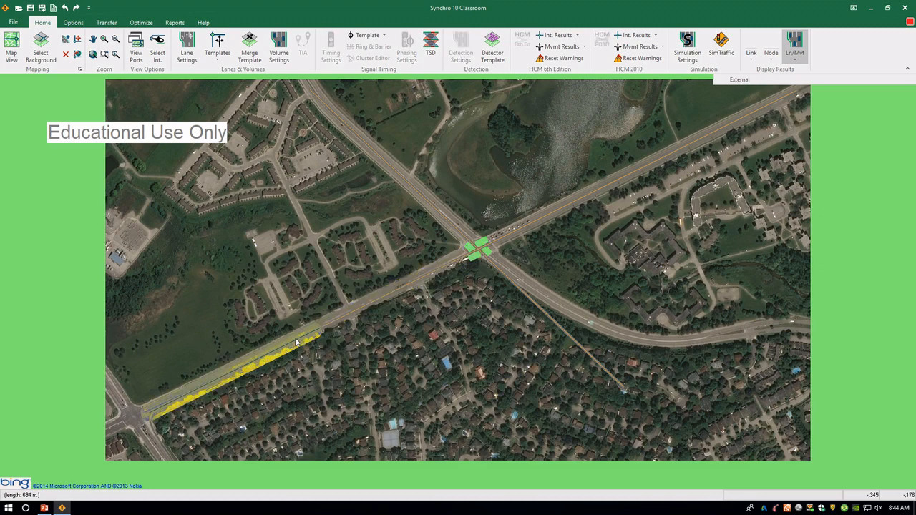
right_click(296, 342)
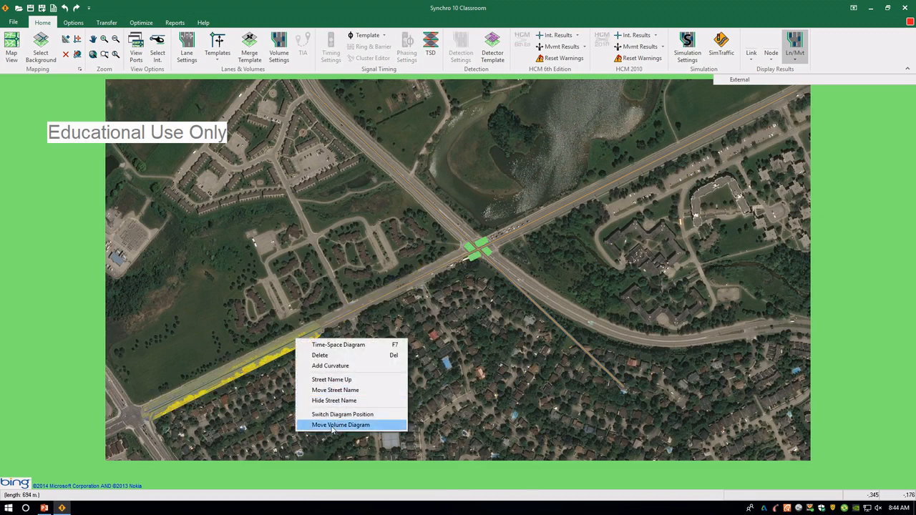
left_click(355, 133)
right_click(355, 133)
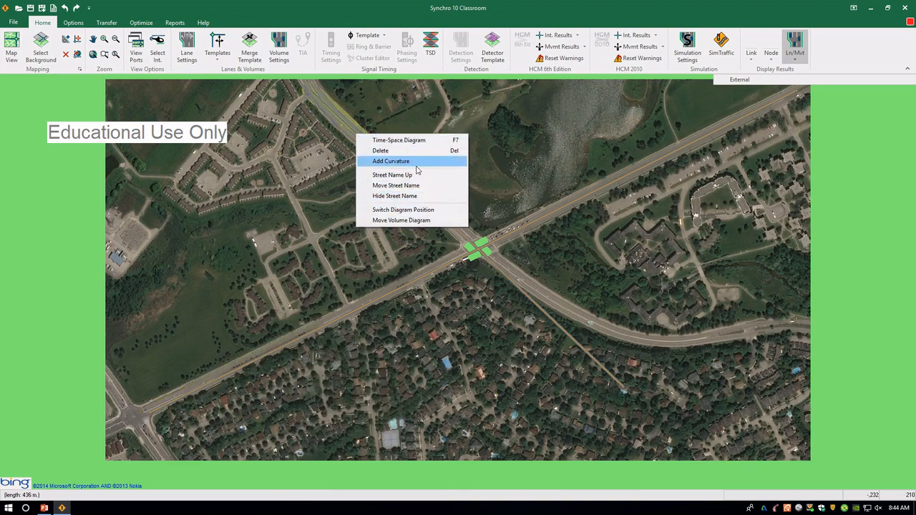
left_click(88, 451)
Move the external node at the southwest end of the southwest–northeast link slightly west, beside the neighbouring crossing.
left_click(161, 408)
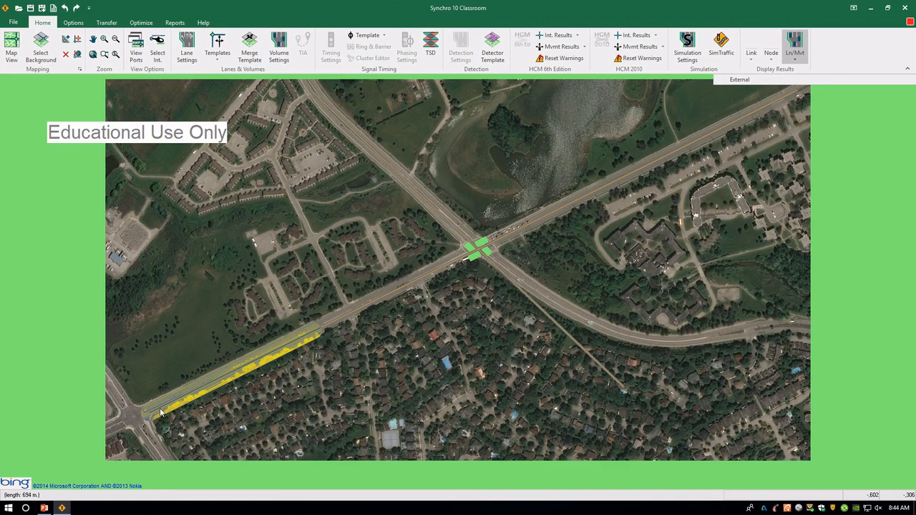
left_click(183, 430)
left_click(170, 399)
left_click(149, 417)
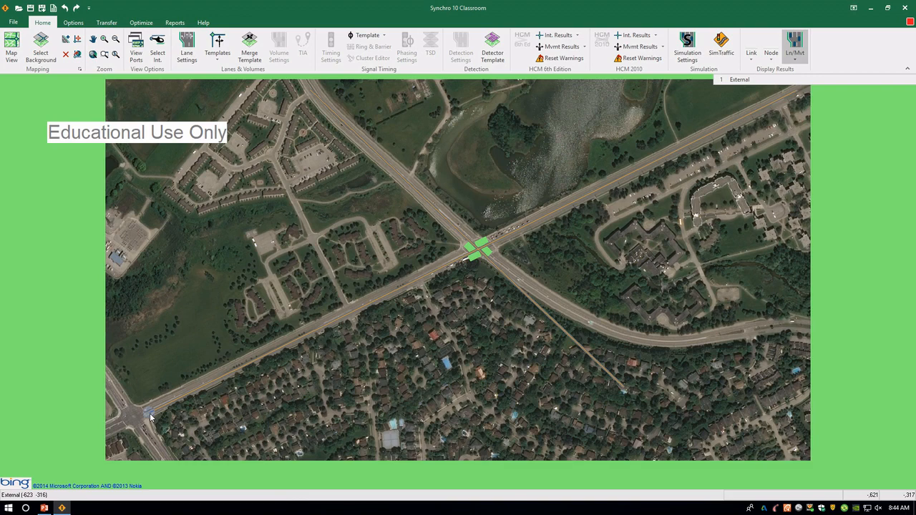
right_click(150, 418)
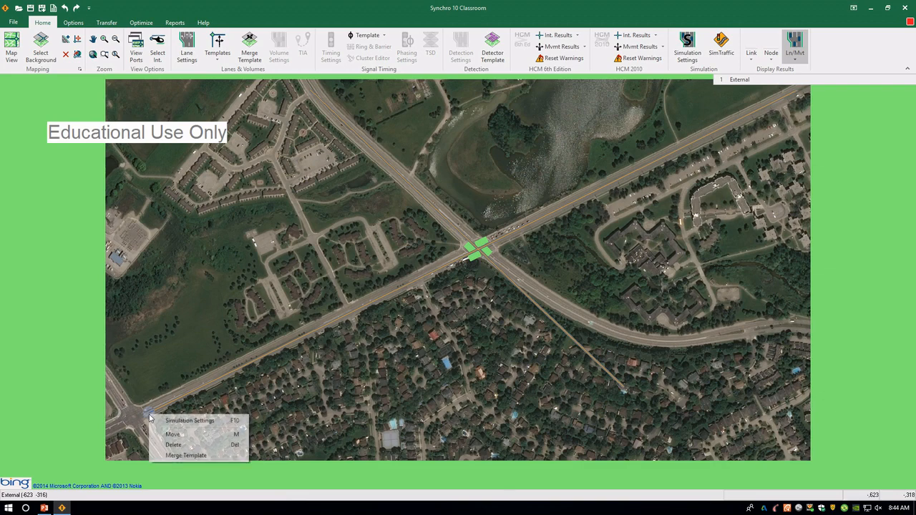
left_click(229, 432)
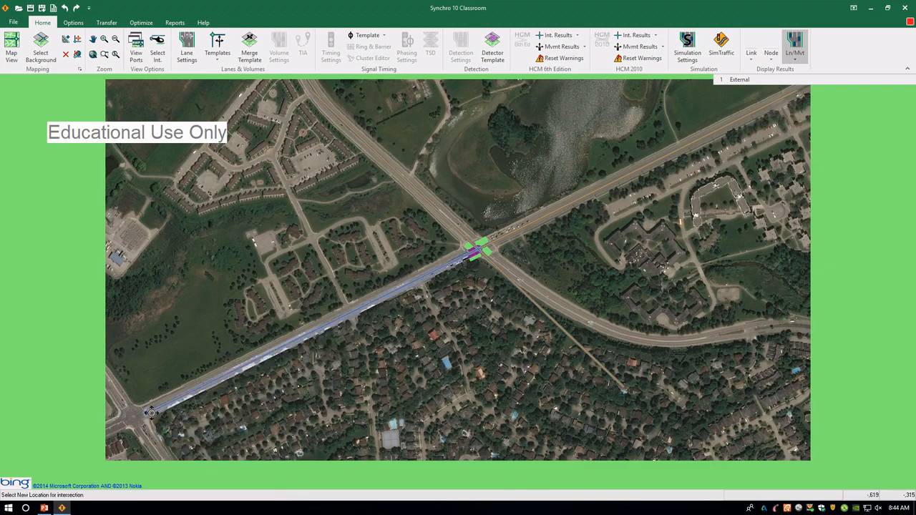
left_click(144, 412)
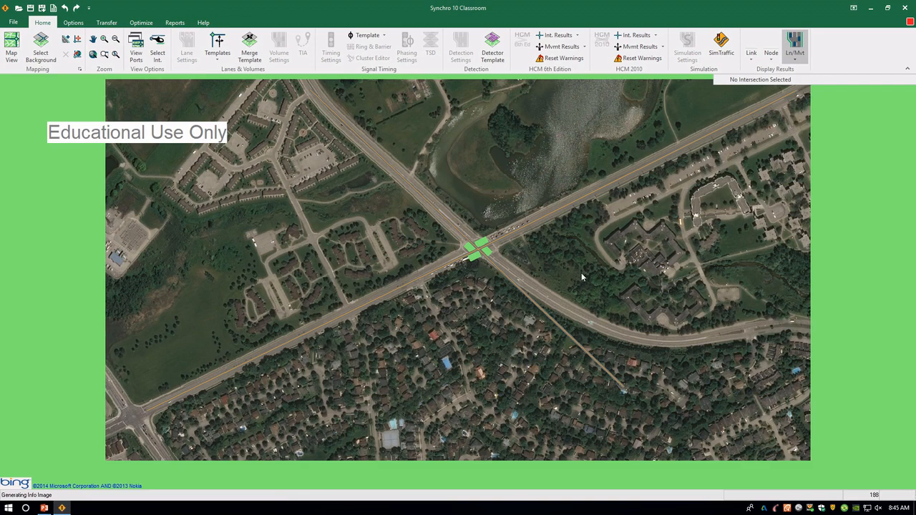
middle_click_drag(680, 256, 700, 258)
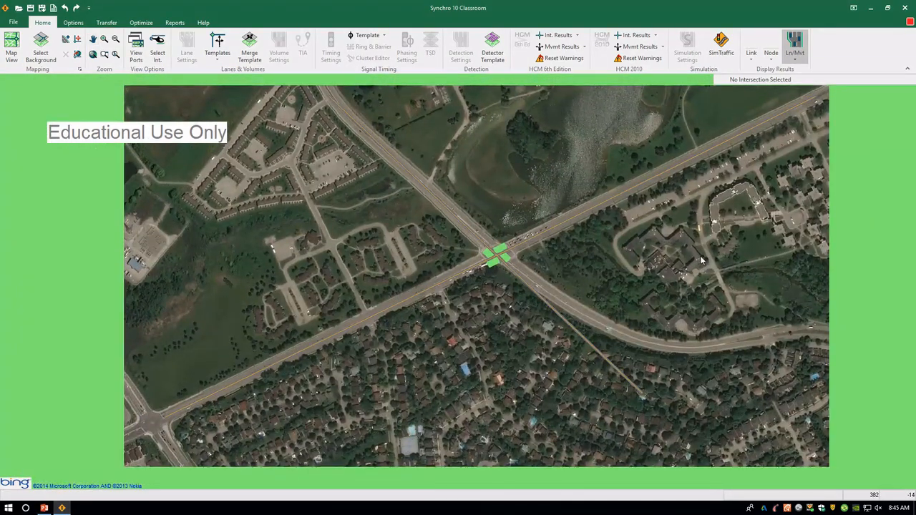
scroll(700, 261, "down", 1)
scroll(548, 277, "up", 3)
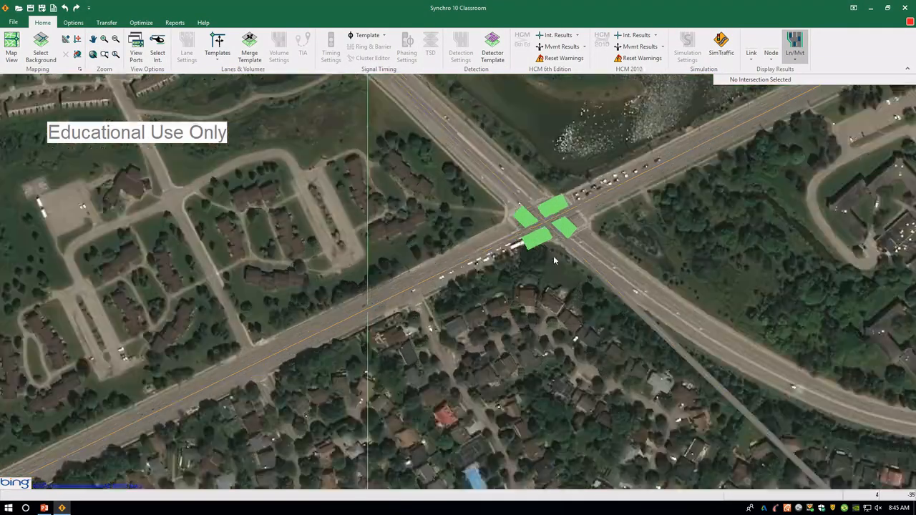
scroll(553, 255, "down", 2)
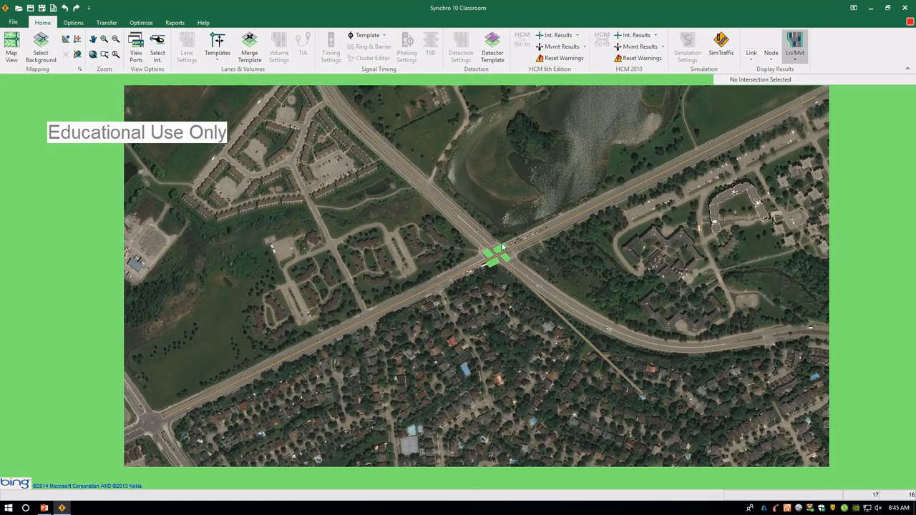
left_click(402, 169)
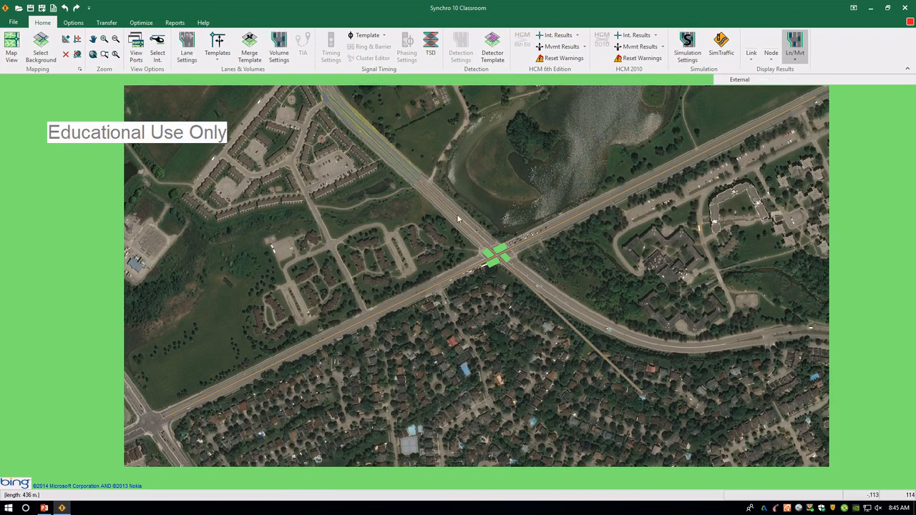
right_click(393, 156)
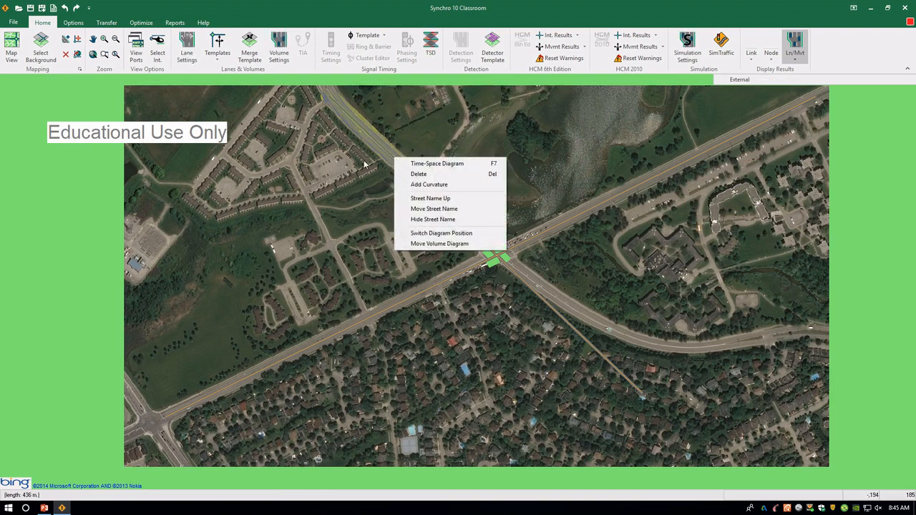
left_click(366, 165)
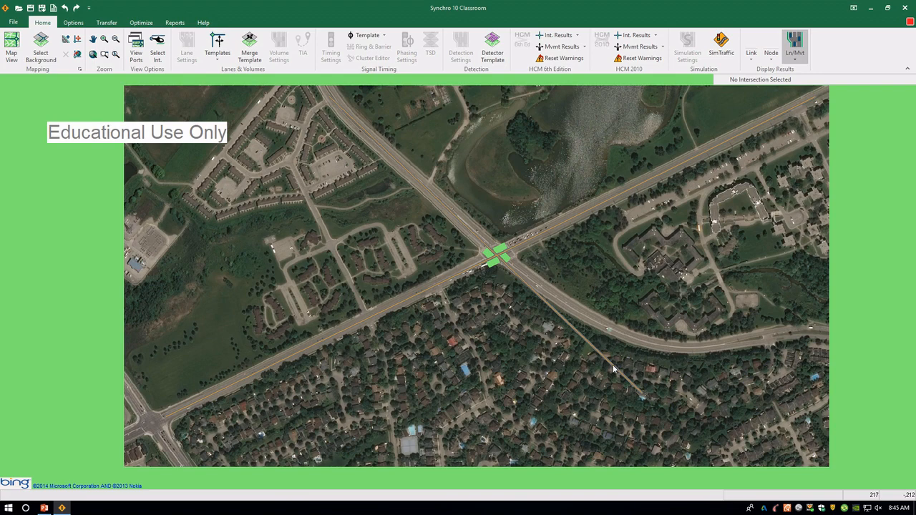
Add curvature to the link northwest of the intersection and adjust its curve points so it follows the road.
left_click(449, 210)
left_click(386, 151)
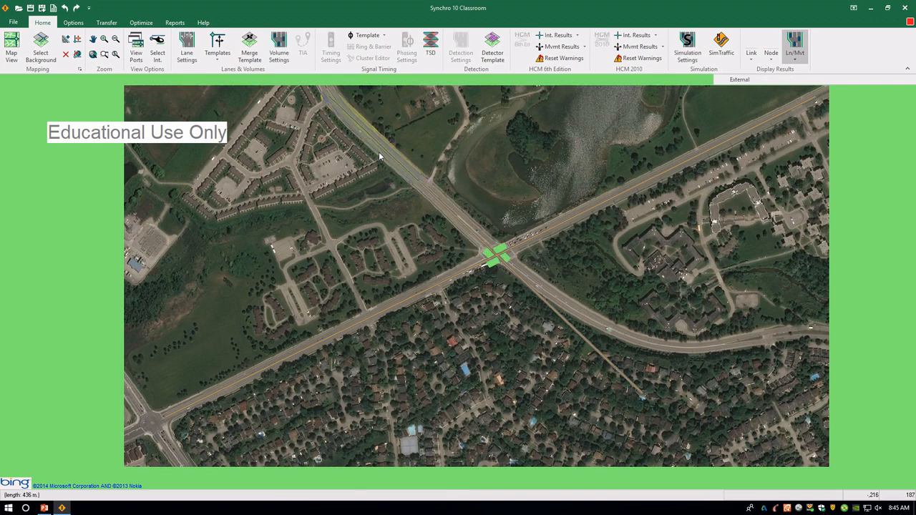
right_click(367, 141)
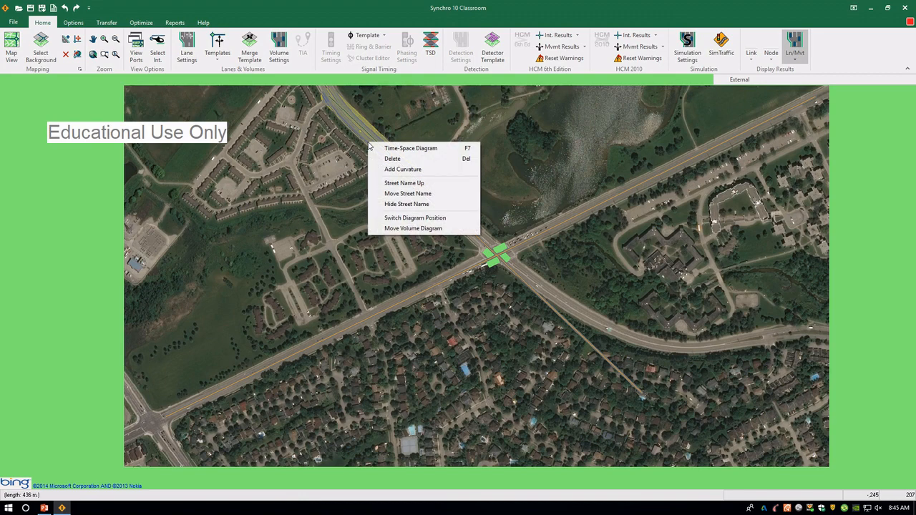
left_click(403, 172)
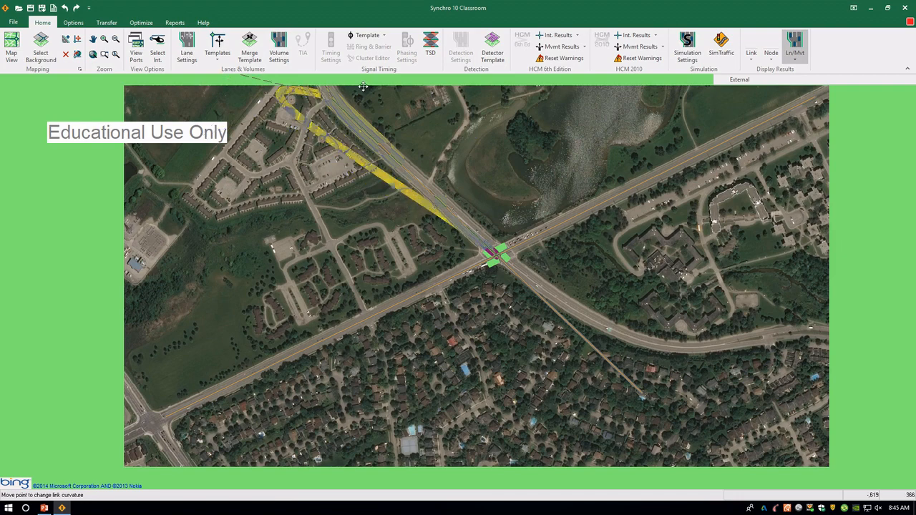
left_click(375, 166)
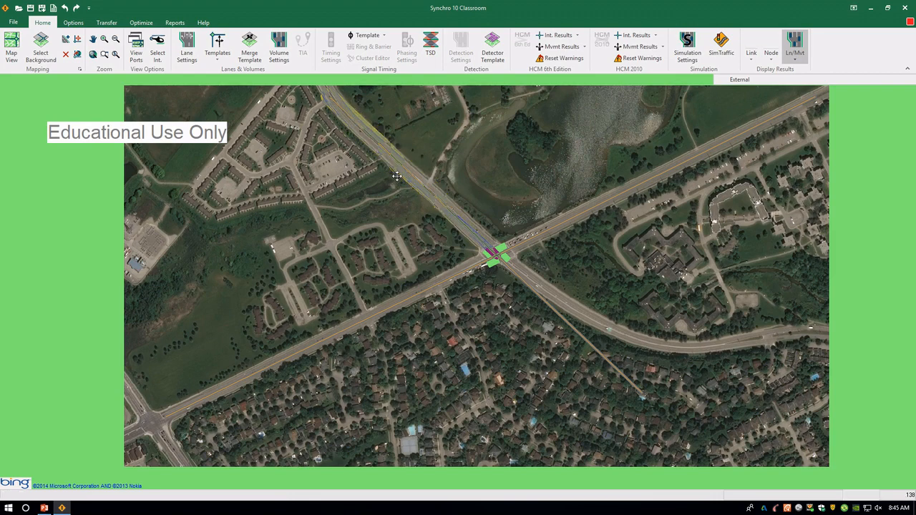
scroll(393, 151, "up", 1)
middle_click_drag(392, 156, 474, 263)
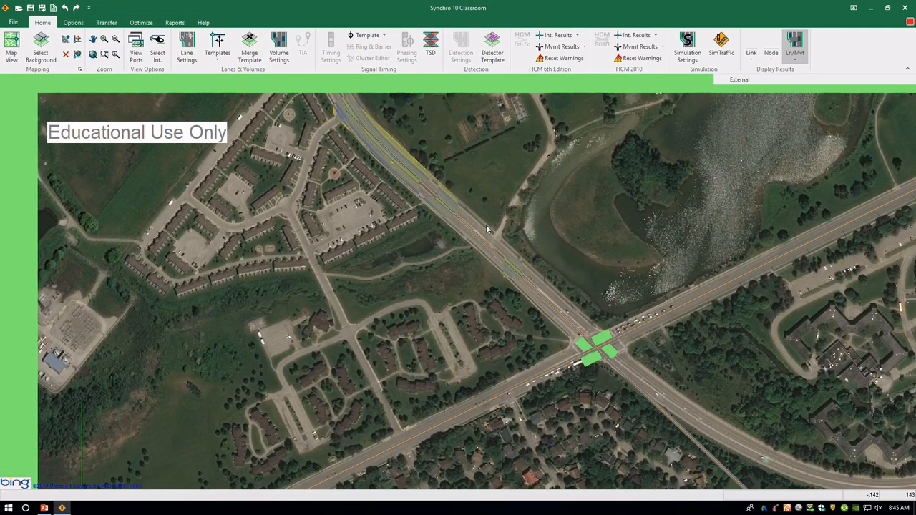
left_click_drag(516, 270, 365, 131)
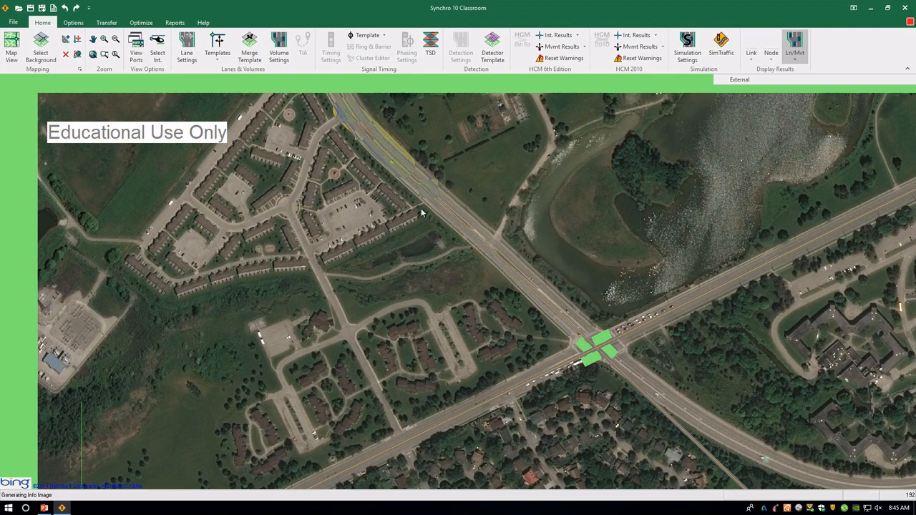
left_click(394, 162)
Move the northwest link's external node slightly north to the map's edge and realign the nearby curve point with the road.
left_click(344, 112)
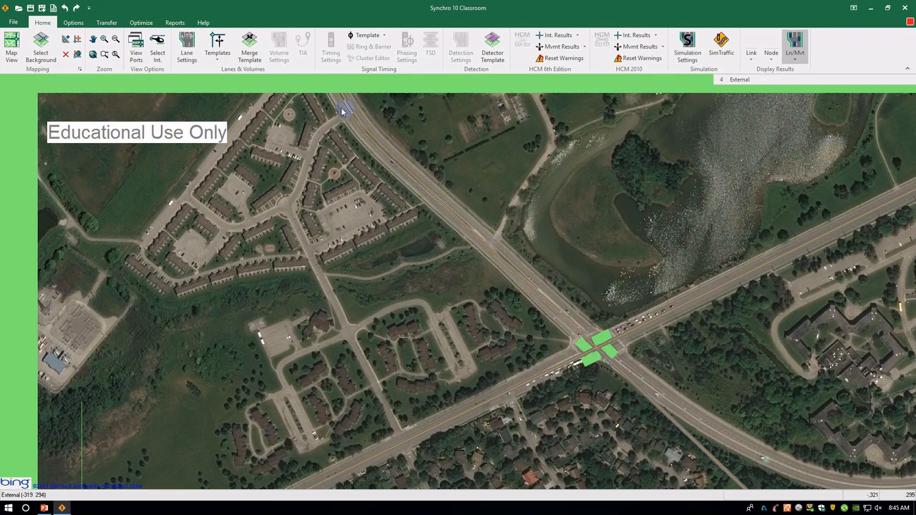
right_click(344, 111)
left_click(379, 128)
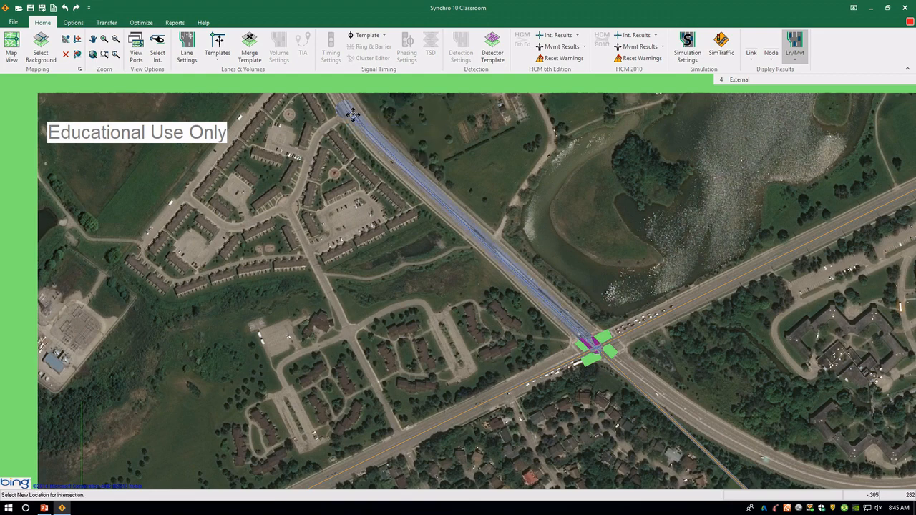
left_click(347, 100)
left_click(405, 165)
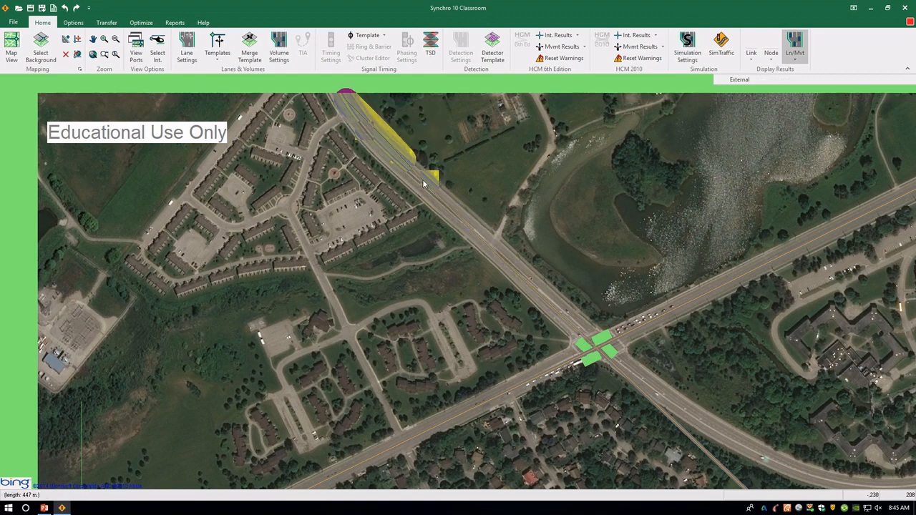
left_click_drag(423, 174, 412, 187)
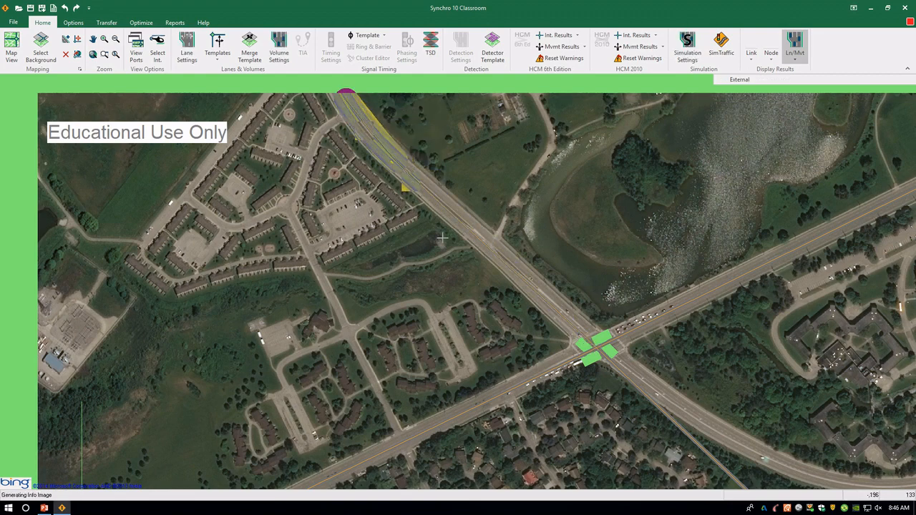
left_click(486, 279)
Move the southeast link's external node north out of the housing area, to just south of the curved road.
middle_click_drag(570, 354, 404, 191)
left_click(536, 289)
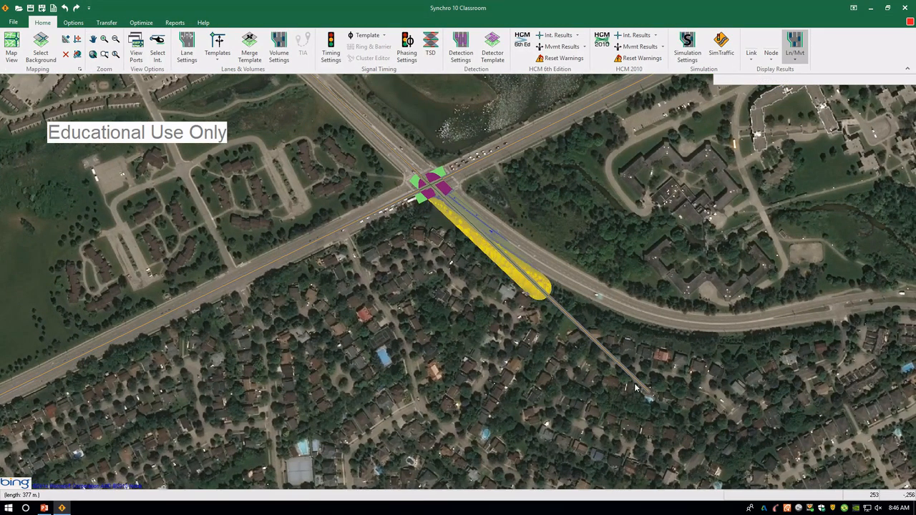
left_click(591, 348)
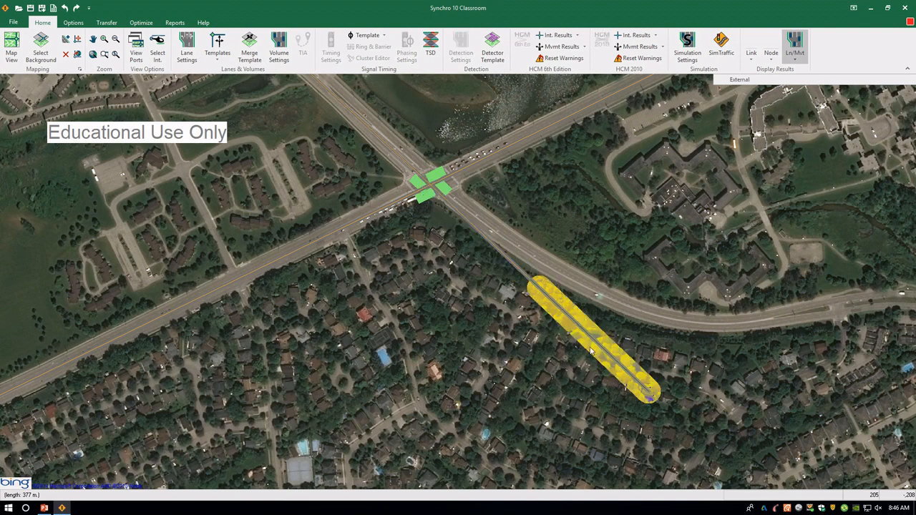
left_click(496, 248)
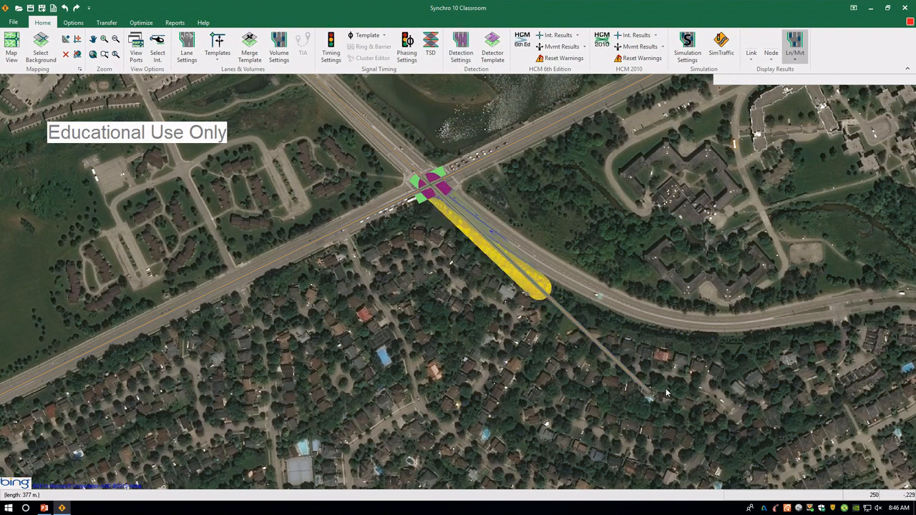
right_click(647, 394)
left_click(673, 420)
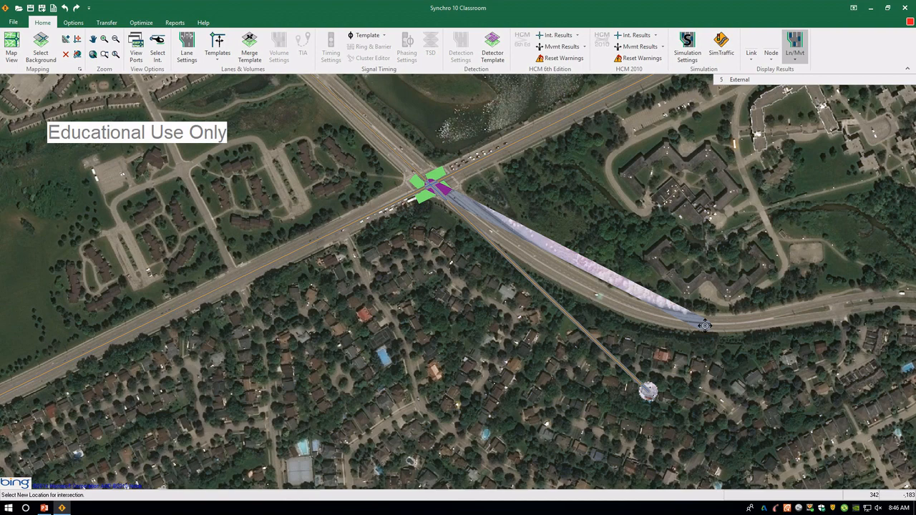
left_click(669, 344)
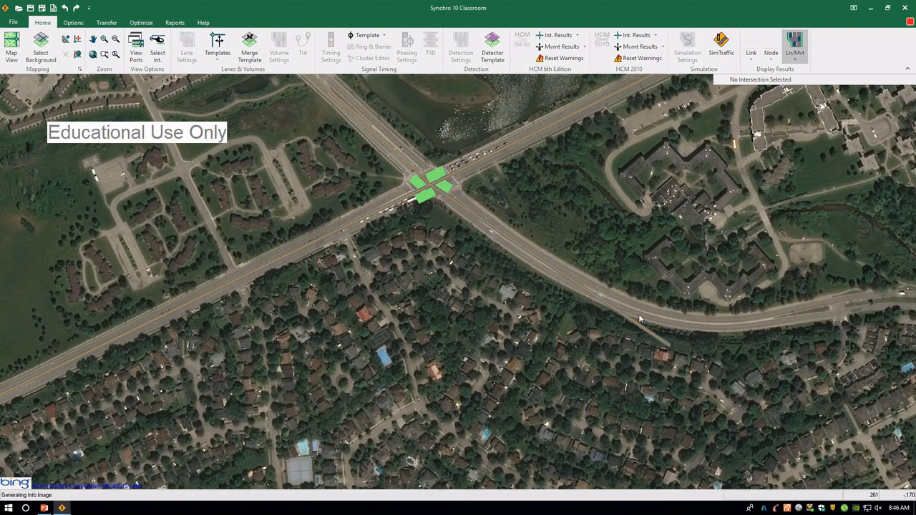
Add curvature to the southeast link and shift its curve point near the intersection toward the southwest.
left_click(629, 323)
right_click(627, 321)
left_click(655, 346)
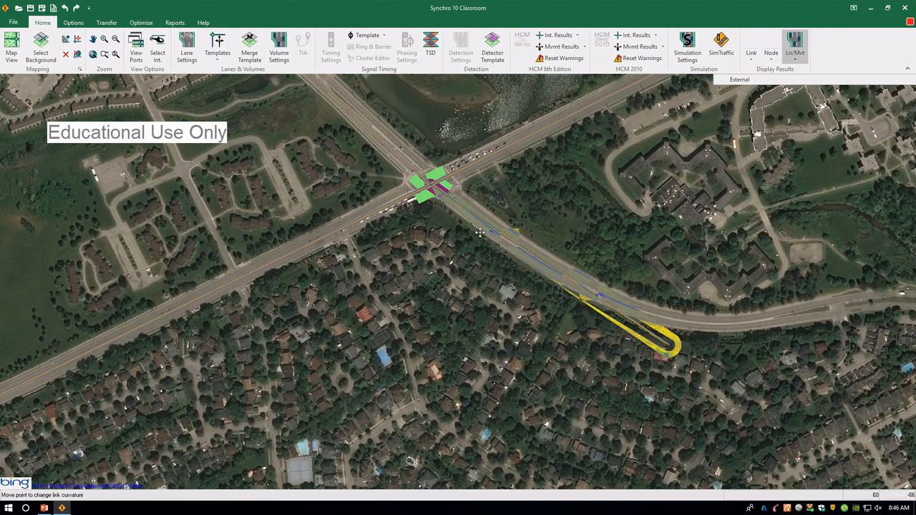
left_click(528, 292)
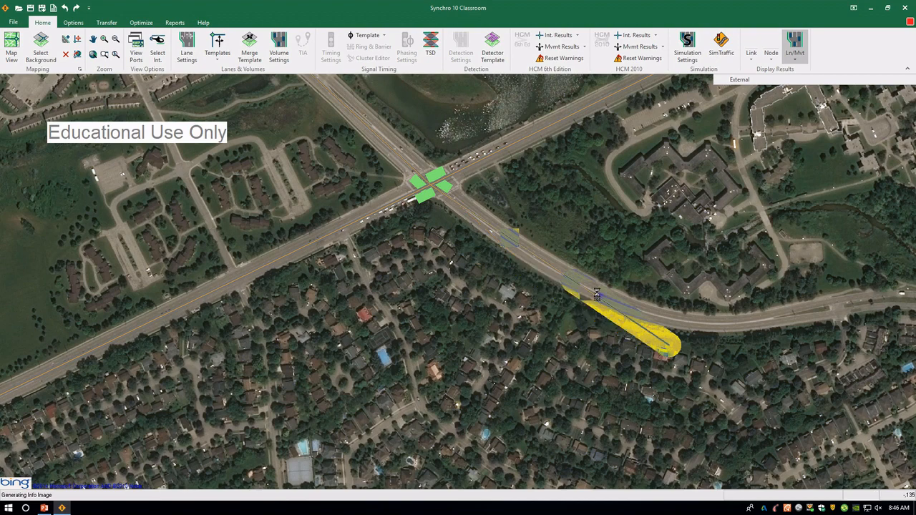
Try to move the southeast external node up to the road, and remove the curvature from the southeast link.
right_click(670, 347)
left_click(683, 364)
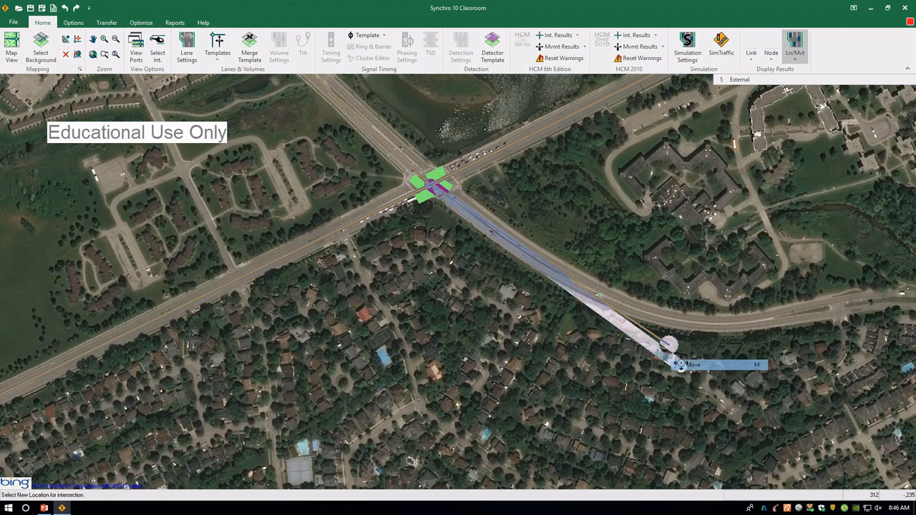
left_click(665, 327)
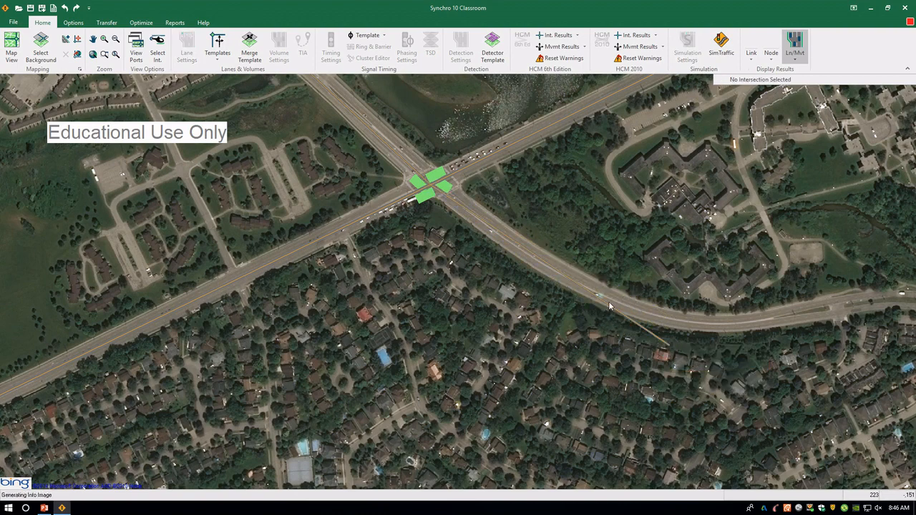
right_click(609, 306)
left_click(639, 332)
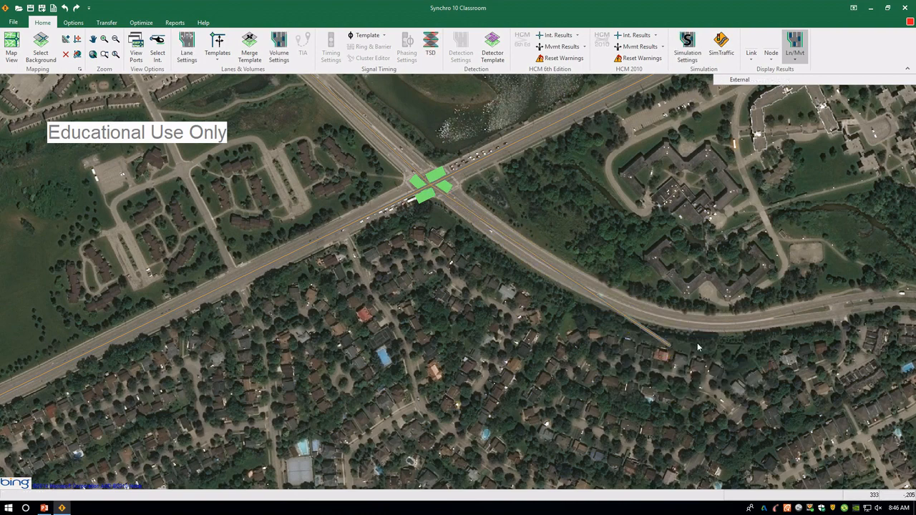
Move the southeast link's external node north onto the curved road at its bend.
right_click(667, 346)
left_click(684, 365)
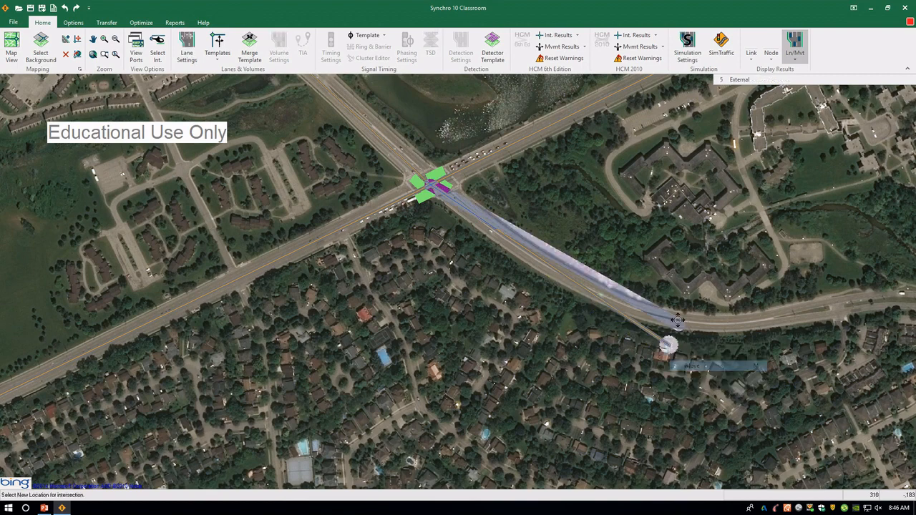
left_click(676, 321)
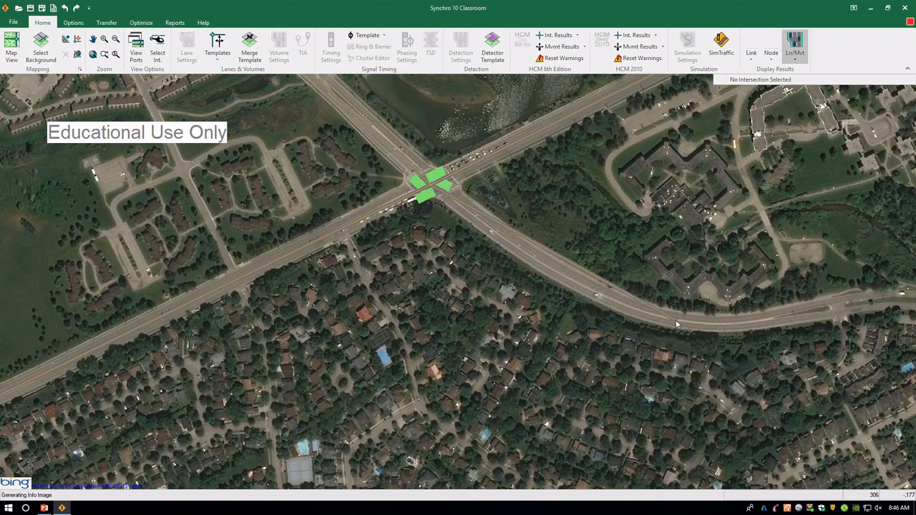
left_click(519, 232)
right_click(512, 235)
key("Escape")
right_click(430, 186)
left_click(480, 266)
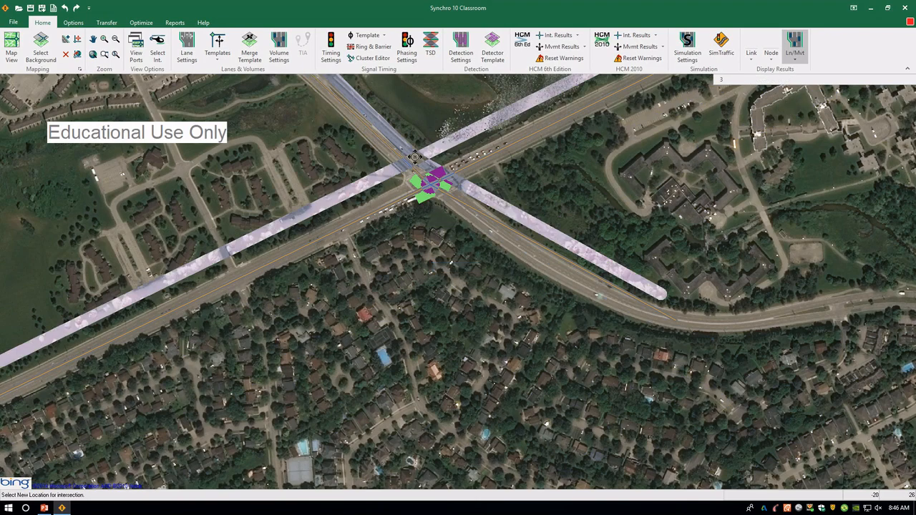
scroll(431, 182, "up", 3)
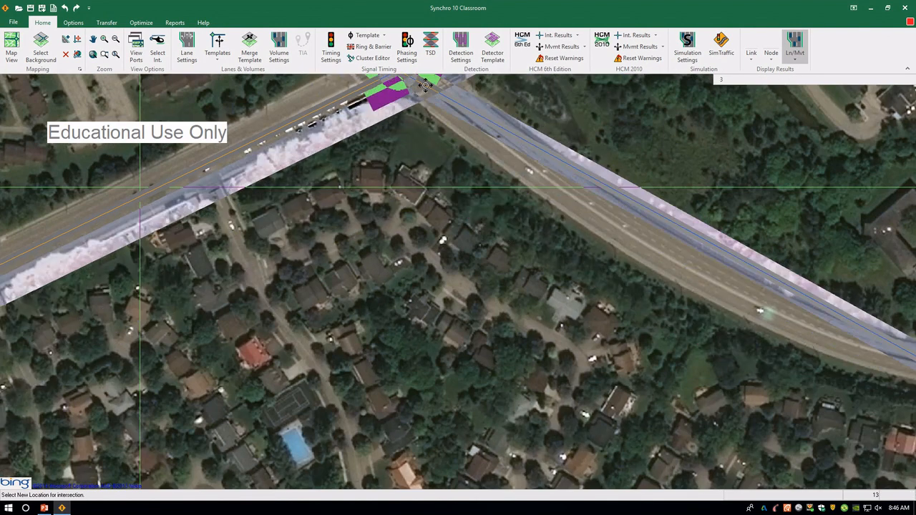
key("Escape")
Move the main intersection node slightly so it sits on the centre of the road crossing.
middle_click_drag(425, 82, 500, 257)
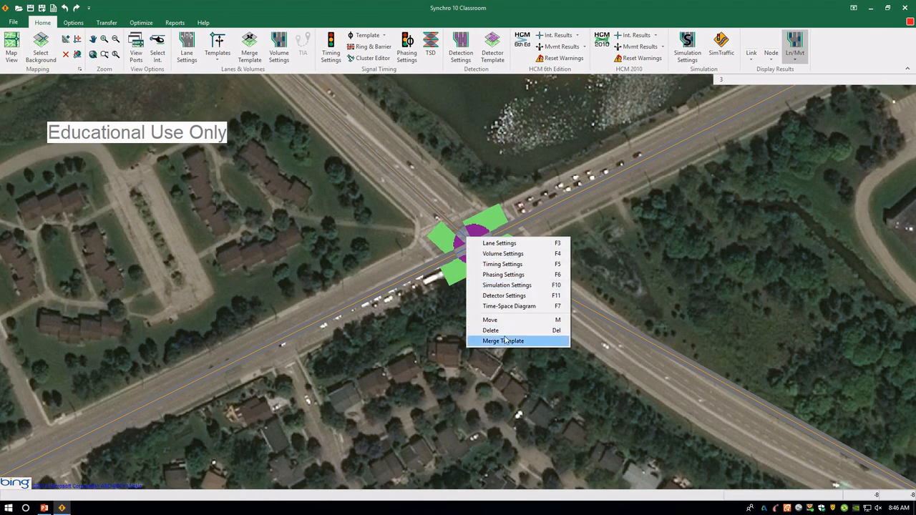
left_click(491, 320)
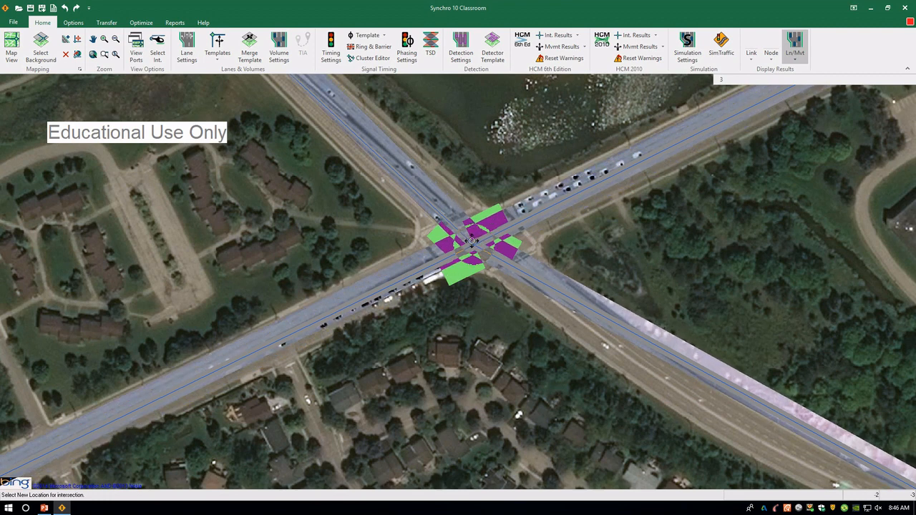
left_click(473, 242)
Try to fit the southeast link to the road by adding curvature and shifting its curve points southwest, and remove that curvature.
middle_click_drag(720, 323, 432, 153)
left_click(609, 328)
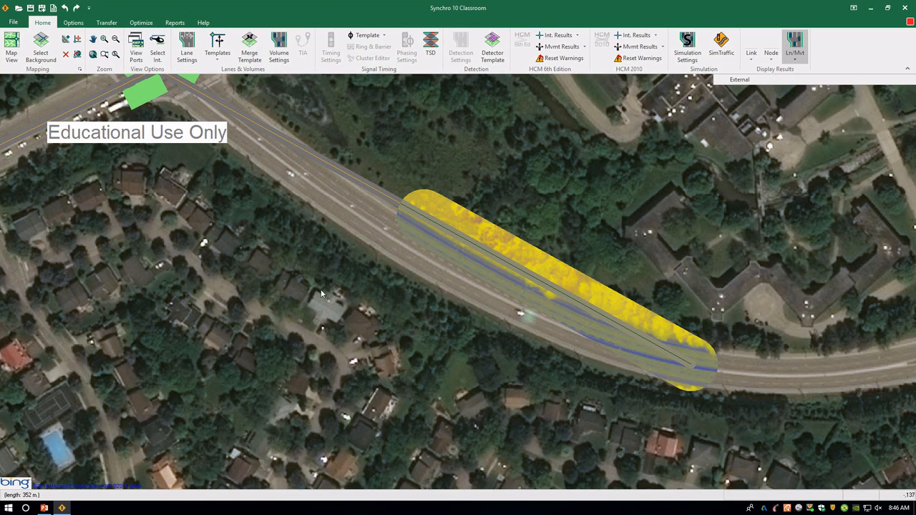
left_click(357, 162)
right_click(337, 174)
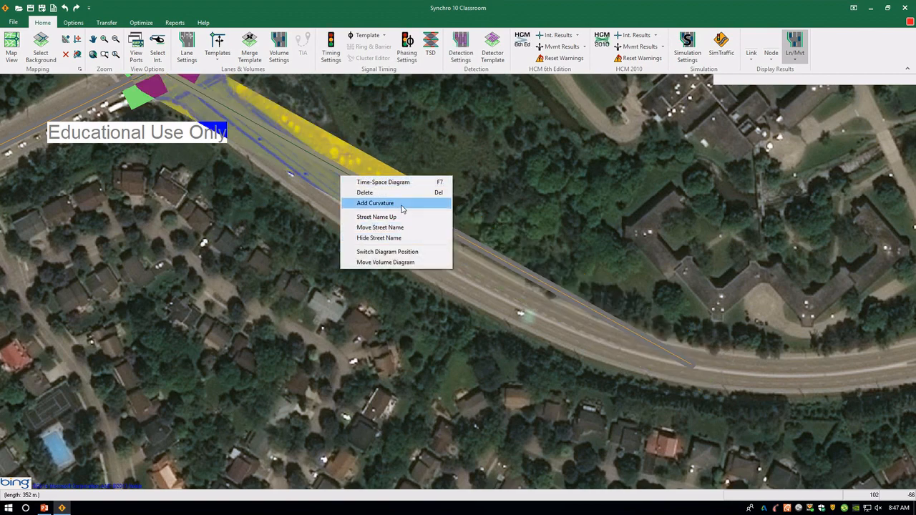
left_click(400, 207)
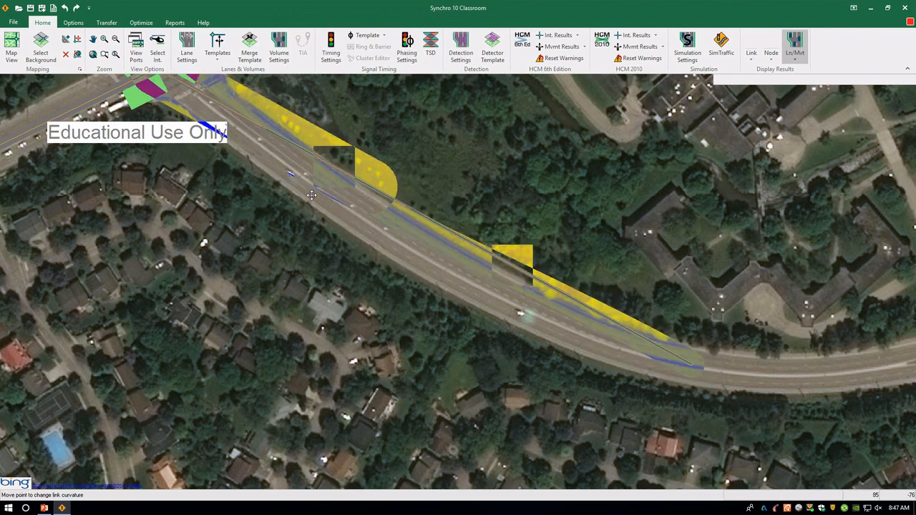
left_click_drag(311, 195, 449, 304)
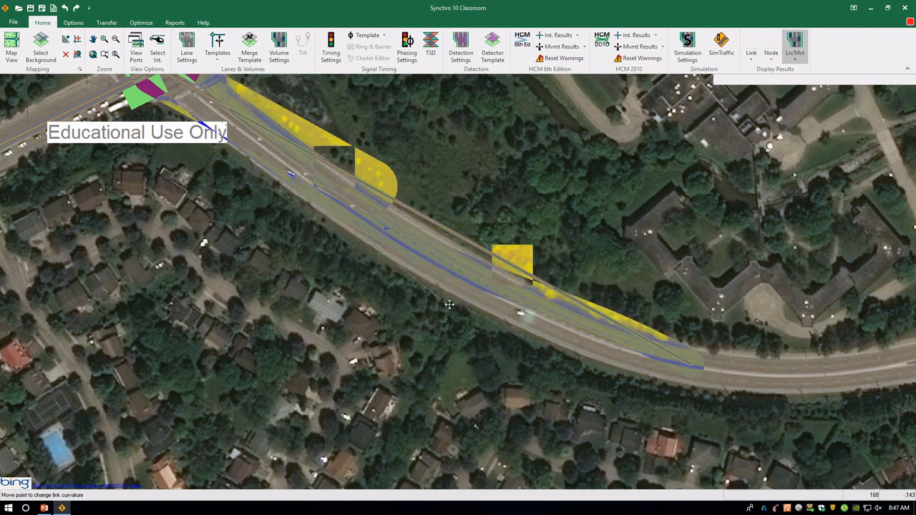
left_click(601, 317)
right_click(603, 322)
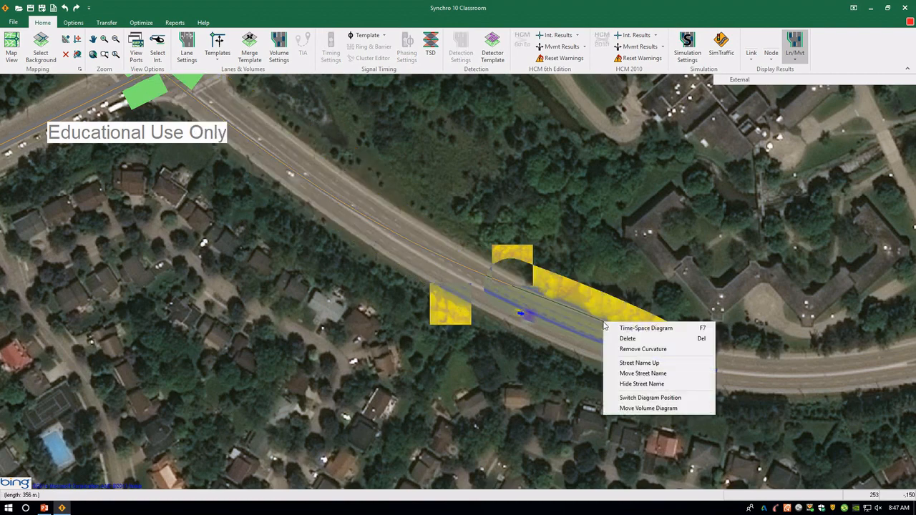
left_click(628, 351)
Add curvature to the southeast link and move its far curve point southwest of the road so the link follows the bend.
right_click(588, 300)
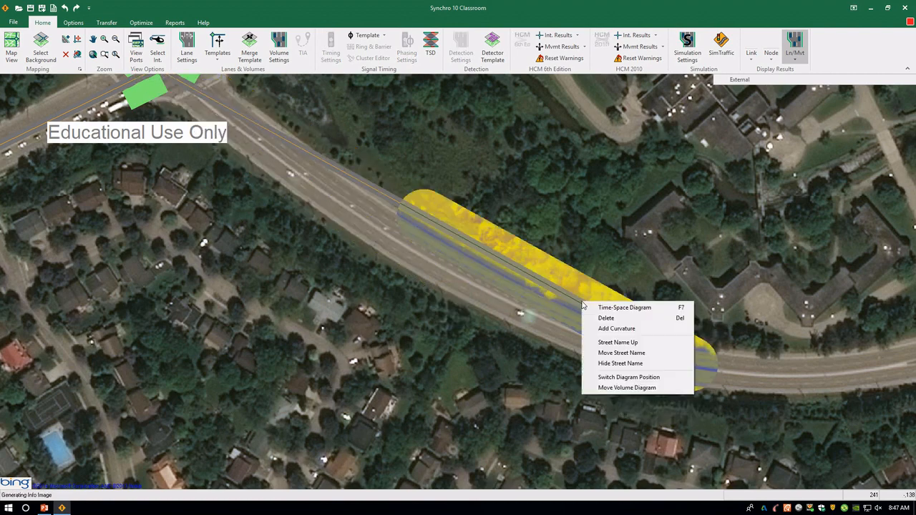
left_click(614, 327)
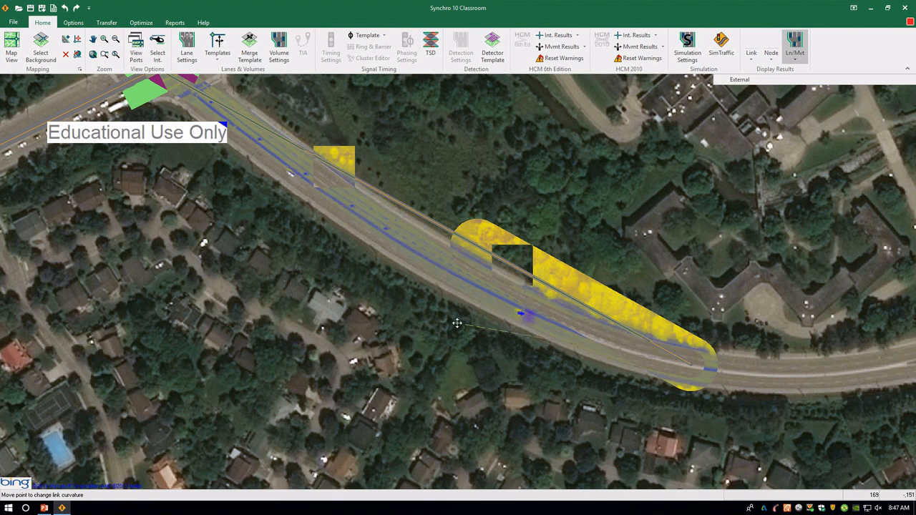
left_click_drag(455, 322, 456, 322)
left_click(342, 258)
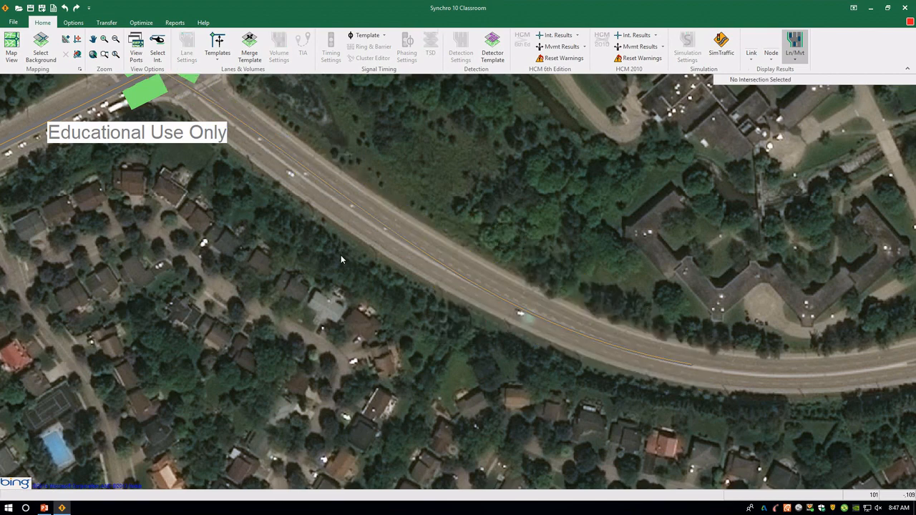
Move the main intersection node slightly southeast to the centre of the road crossing.
middle_click_drag(341, 259, 508, 387)
right_click(325, 204)
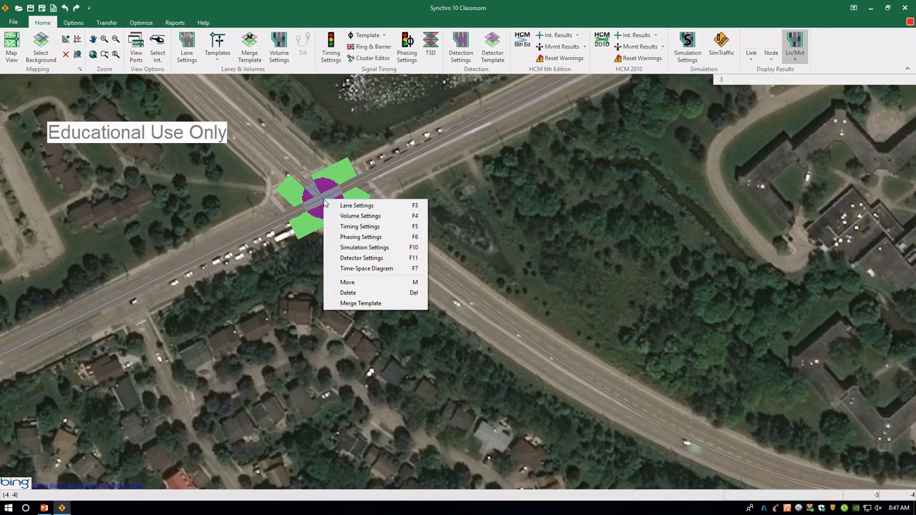
left_click(344, 282)
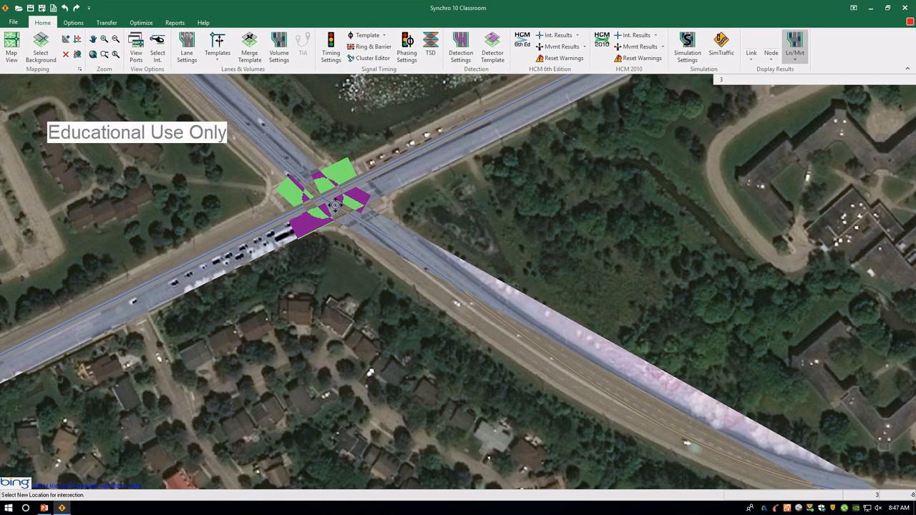
left_click(334, 204)
Shift the southeast link's curve point nearest the intersection slightly southwest onto the centre of the road.
left_click(421, 251)
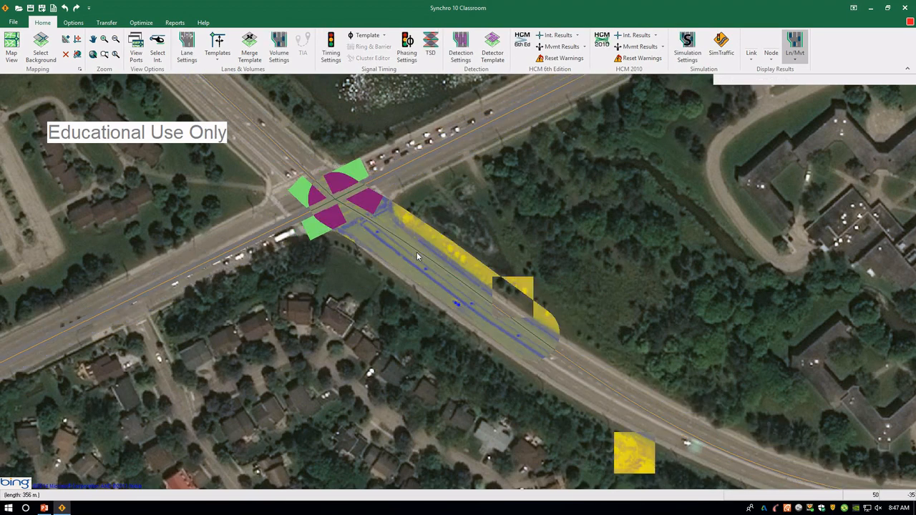
left_click(478, 307)
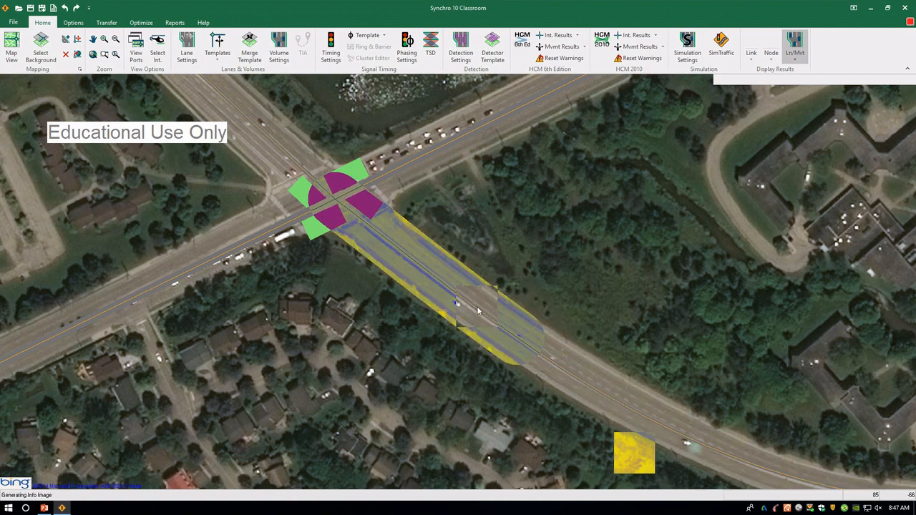
left_click(429, 353)
scroll(425, 311, "down", 2)
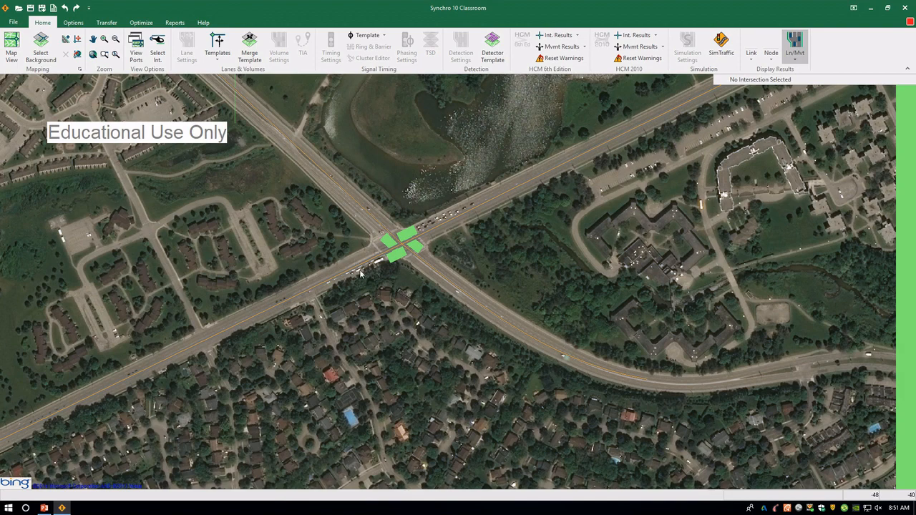
Open the timing settings for the eastbound approach at its left-turn lanes and save the file.
double_click(360, 267)
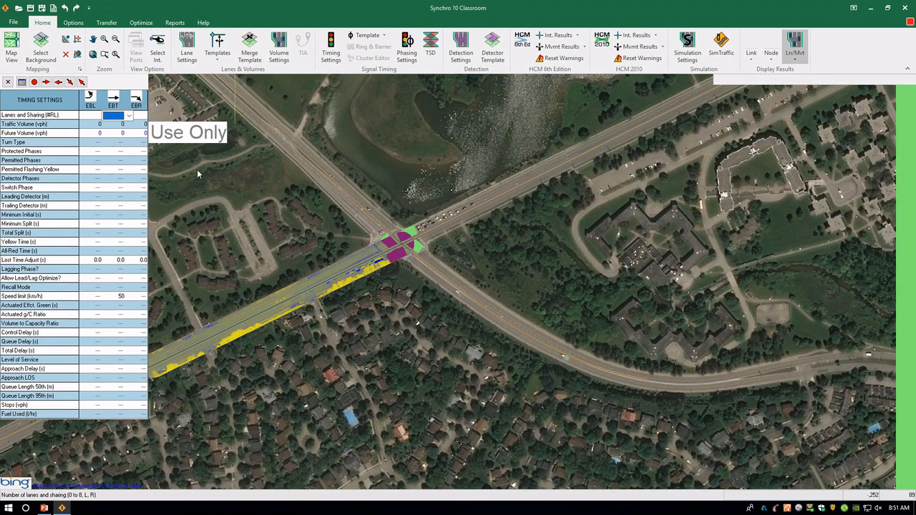
left_click(312, 211)
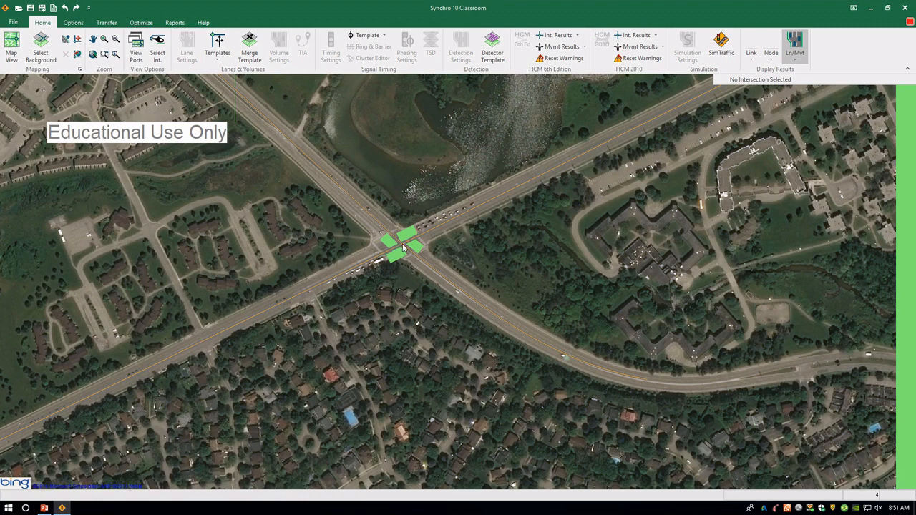
left_click(365, 266)
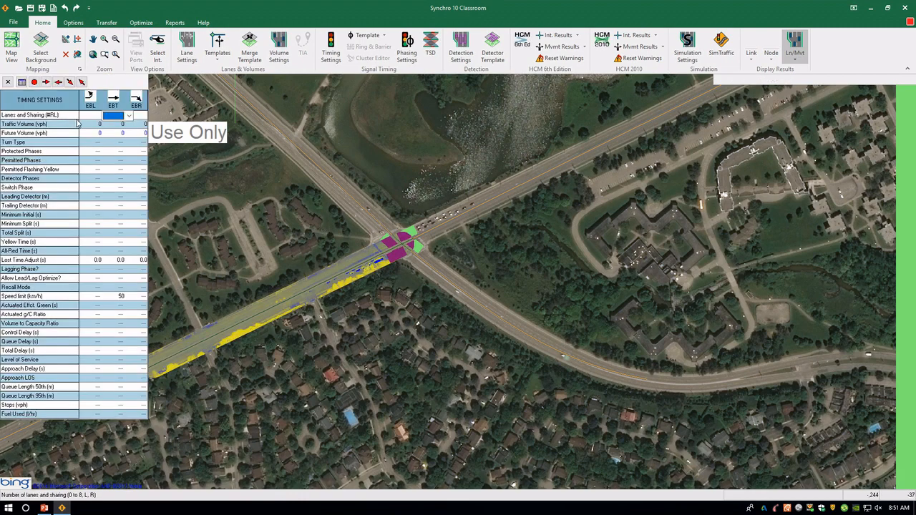
left_click(89, 116)
left_click(89, 118)
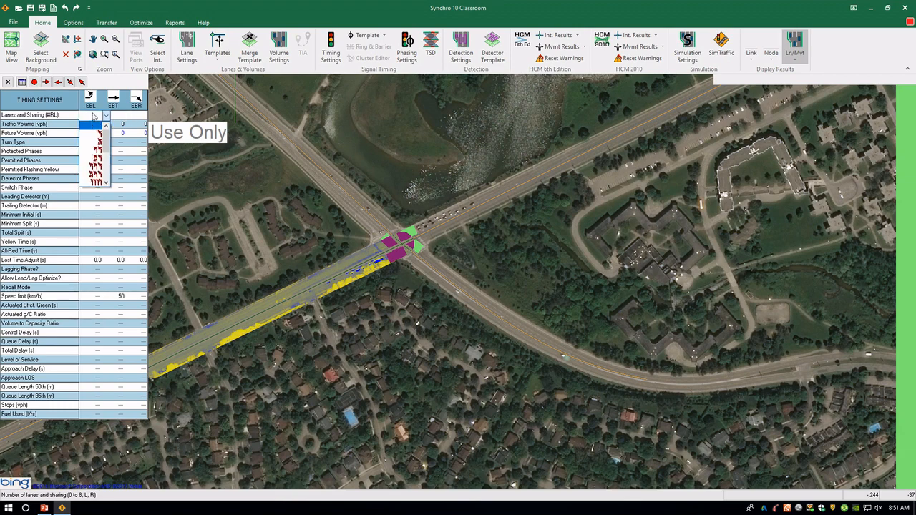
left_click(91, 116)
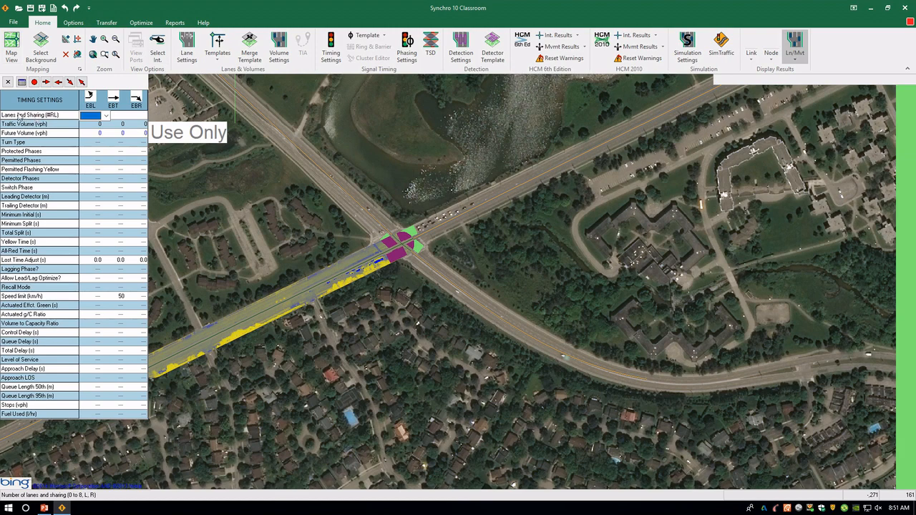
key("ctrl+s")
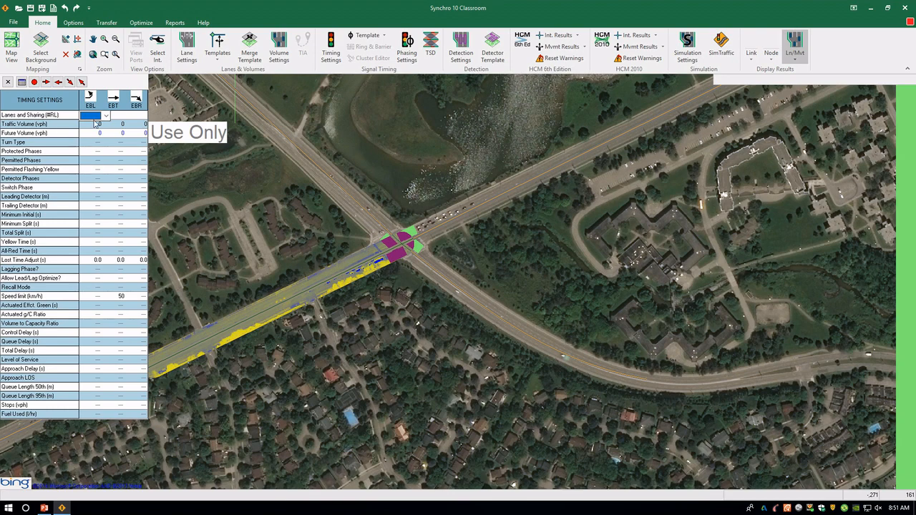
Assign the eastbound approach one left-turn lane, two through lanes and one right-turn lane.
left_click(94, 117)
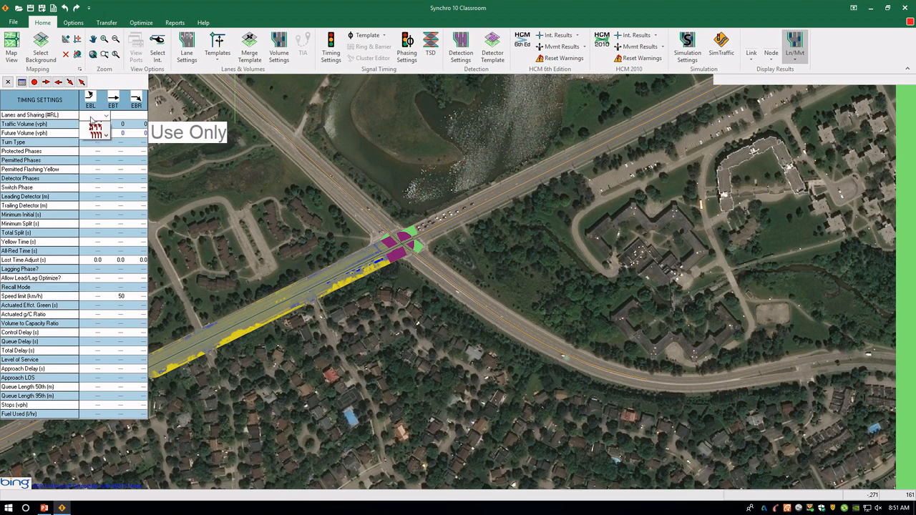
left_click(92, 133)
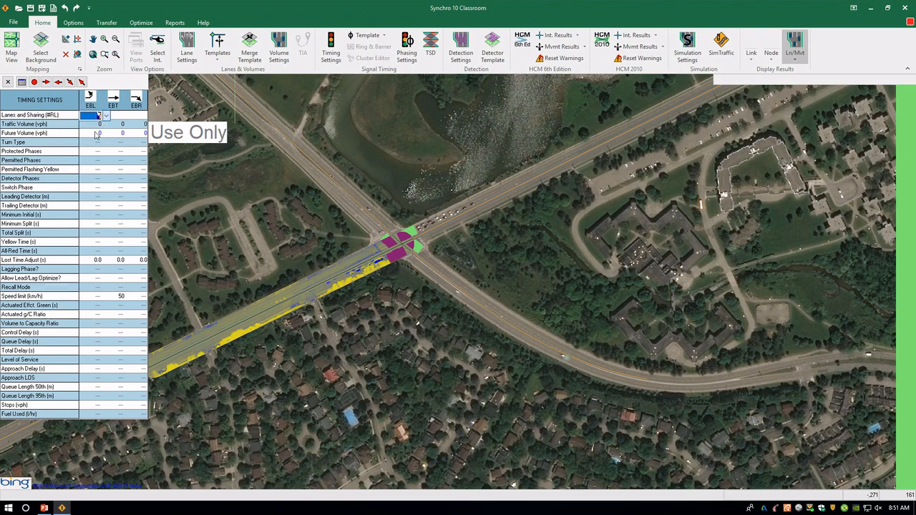
left_click(119, 115)
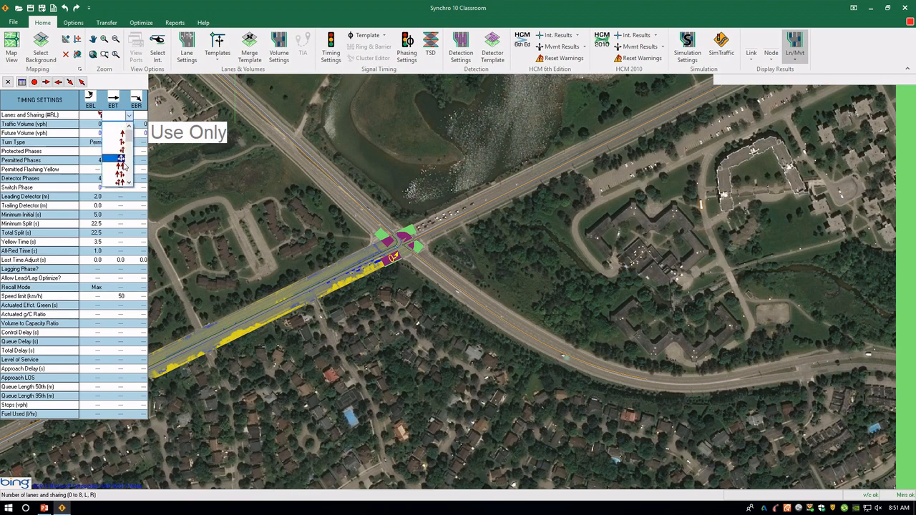
left_click(121, 165)
left_click(143, 115)
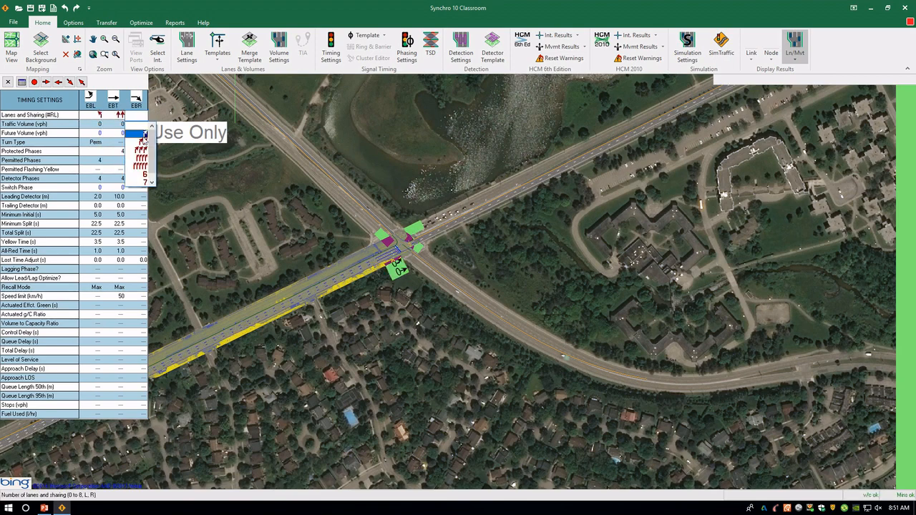
left_click(142, 139)
Assign the southeast-bound approach on the northwest link one left-turn lane, two through lanes and one right-turn lane.
left_click(364, 211)
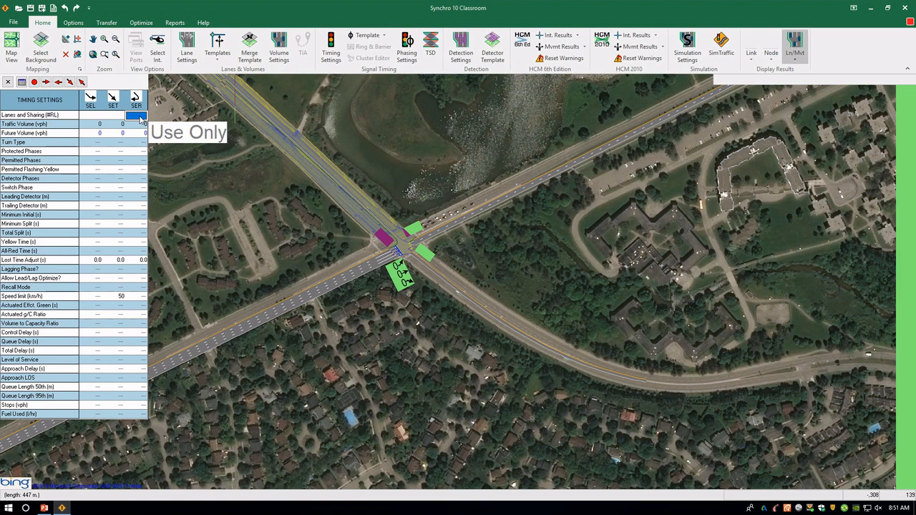
left_click(95, 115)
left_click(93, 134)
left_click(114, 116)
left_click(115, 116)
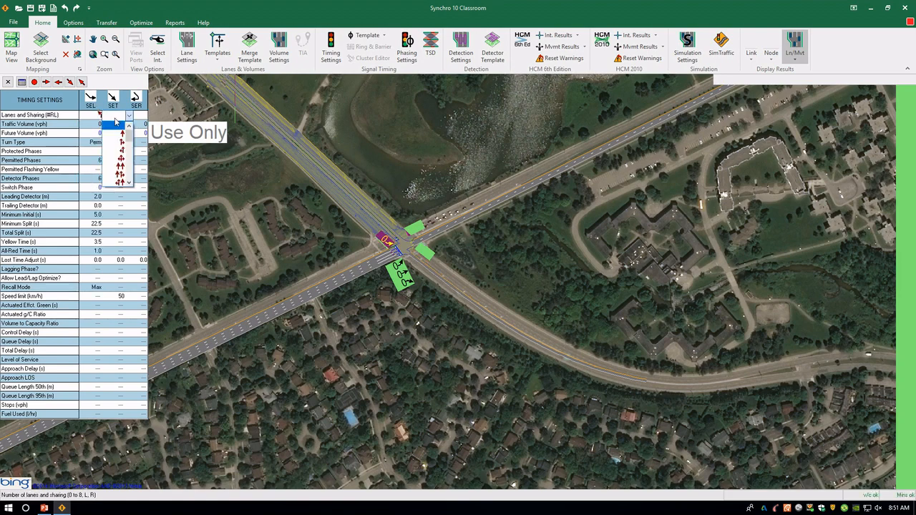
left_click(112, 169)
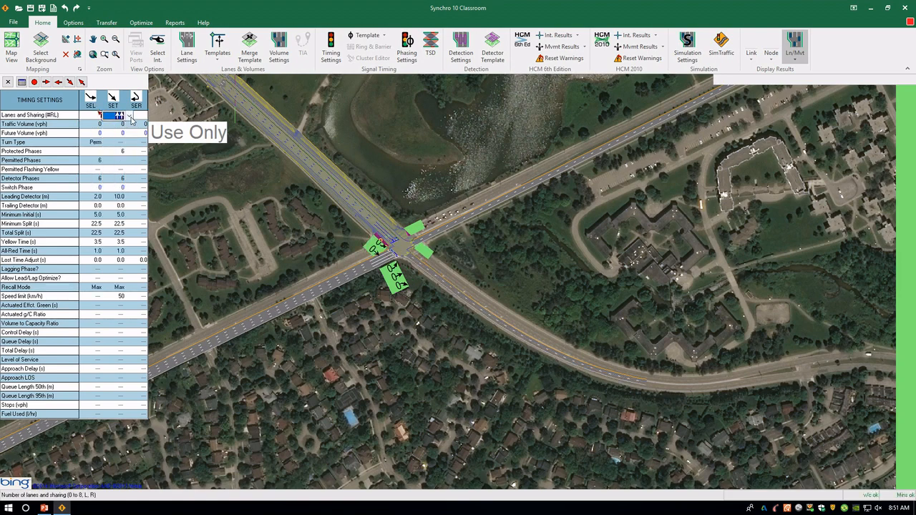
left_click(93, 116)
left_click(91, 116)
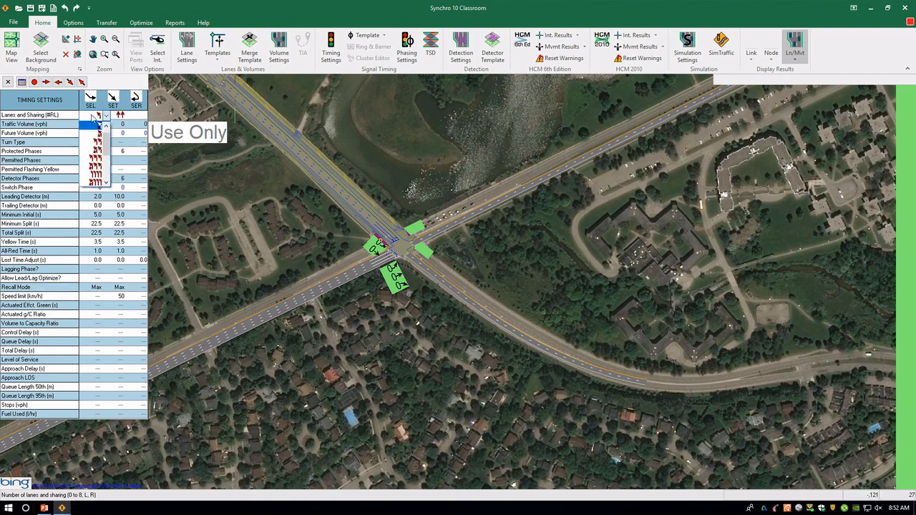
left_click(98, 134)
left_click(136, 115)
left_click(143, 116)
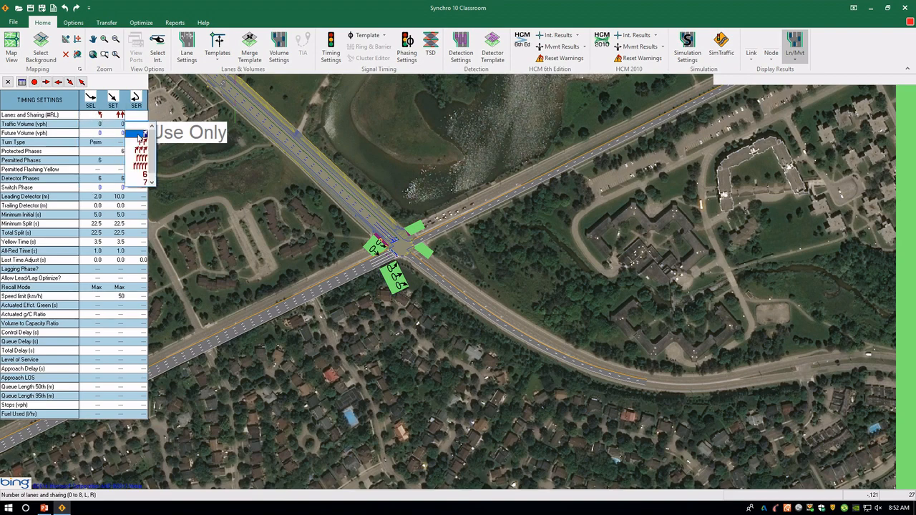
left_click(142, 136)
Assign the northwest-bound approach on the southeast link one left-turn lane and two through lanes, one of them shared with right turns.
left_click(432, 277)
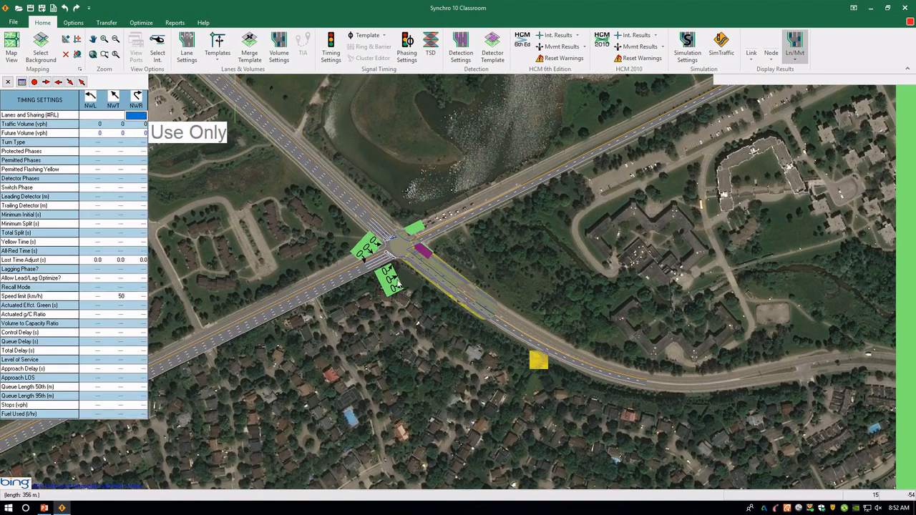
left_click(89, 117)
left_click(91, 133)
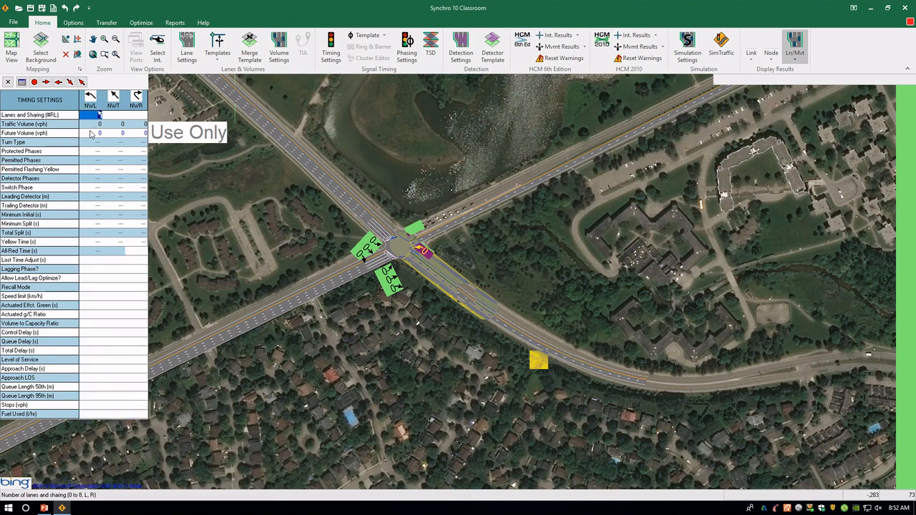
left_click(114, 117)
left_click(114, 118)
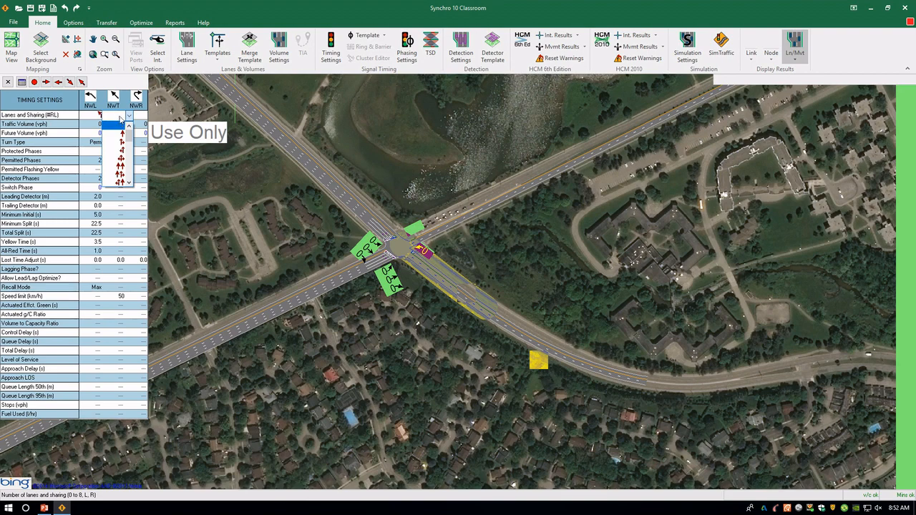
left_click_drag(129, 138, 128, 144)
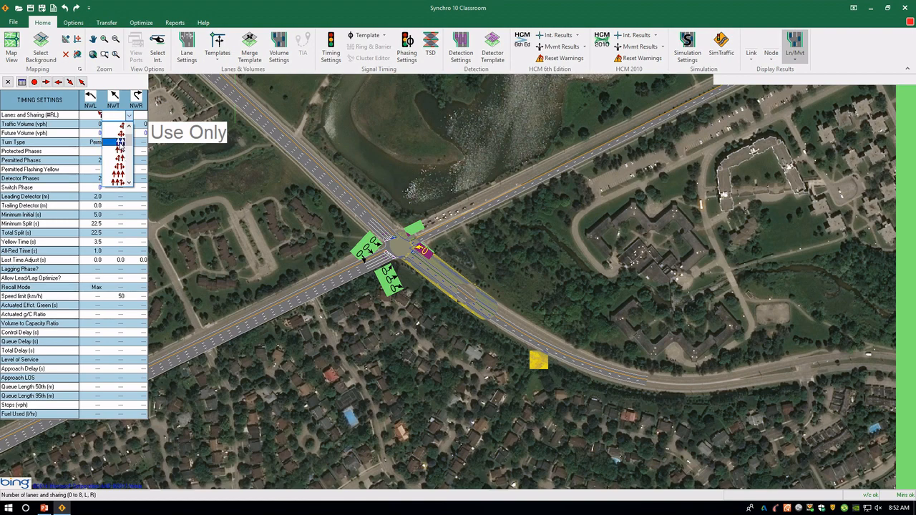
left_click(120, 157)
Assign the westbound approach on the northeast link one left-turn lane and two through lanes, one of them shared with right turns.
left_click(469, 227)
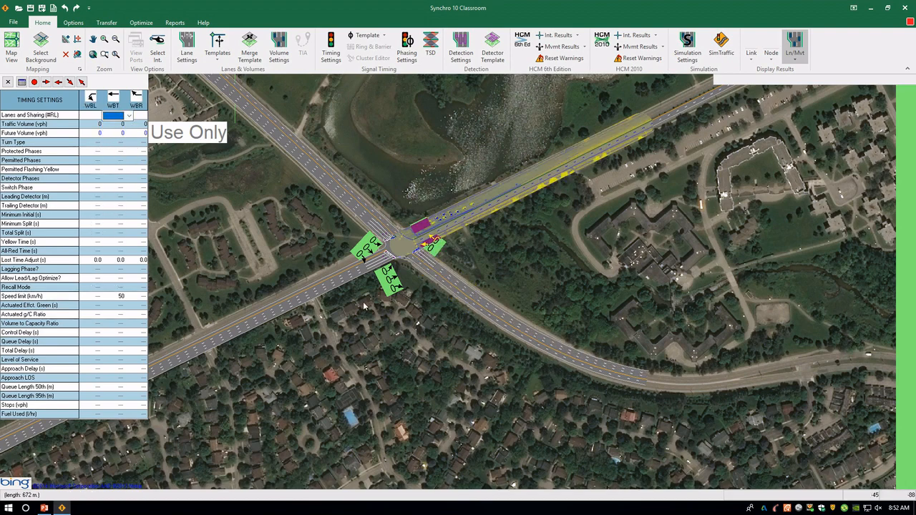
left_click(457, 249)
left_click(458, 226)
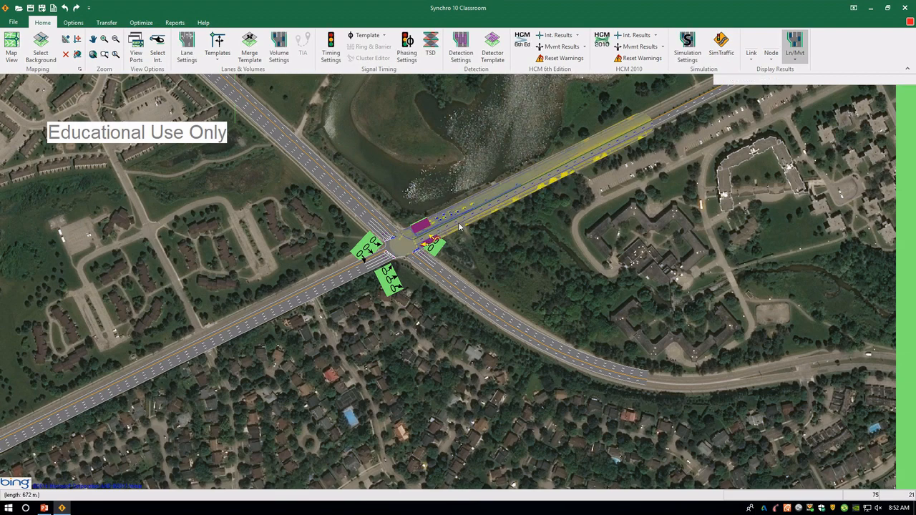
double_click(458, 220)
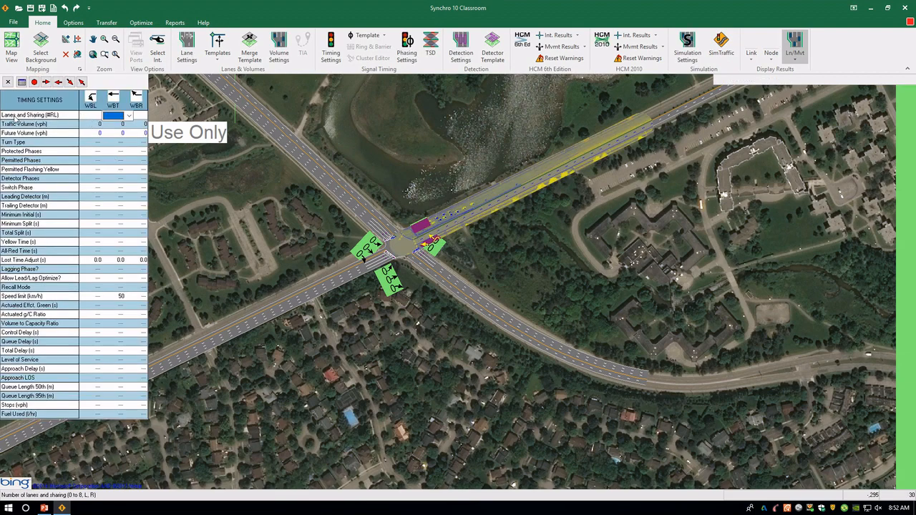
left_click(469, 229)
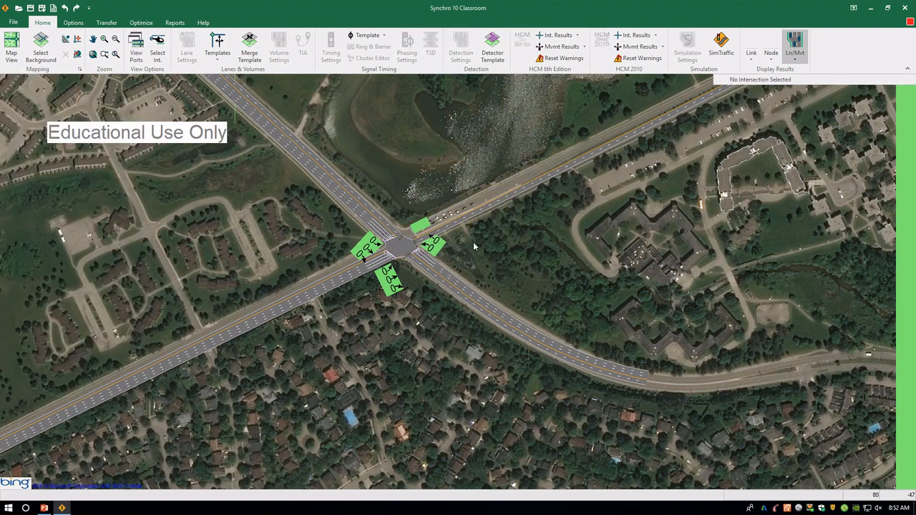
double_click(473, 218)
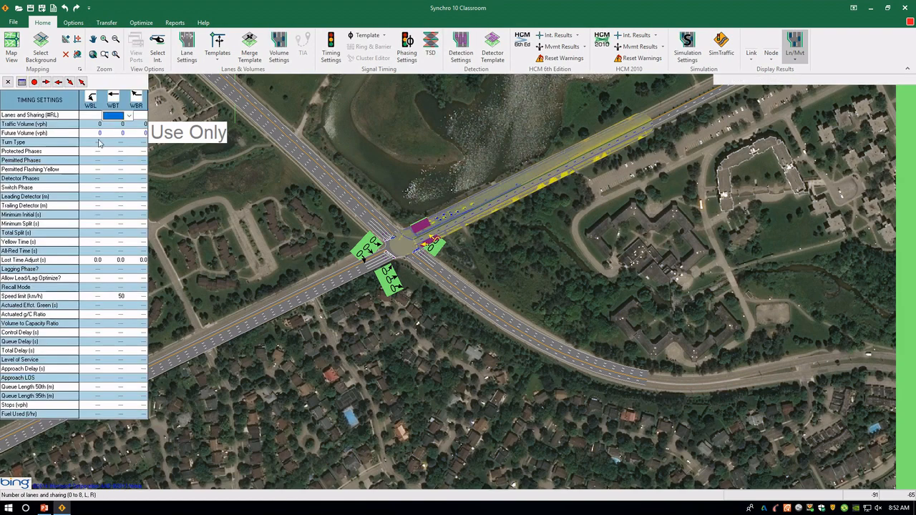
left_click(98, 115)
left_click(105, 116)
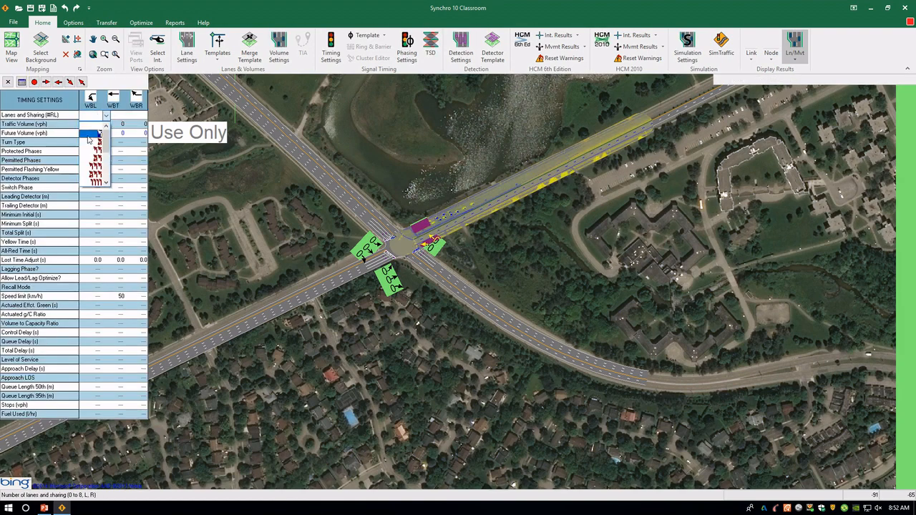
left_click(88, 136)
left_click(115, 115)
left_click(128, 116)
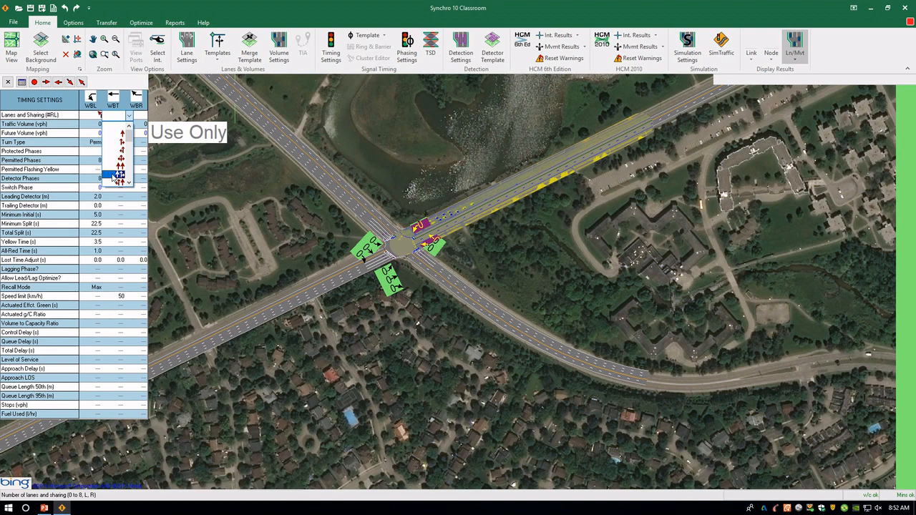
left_click(118, 176)
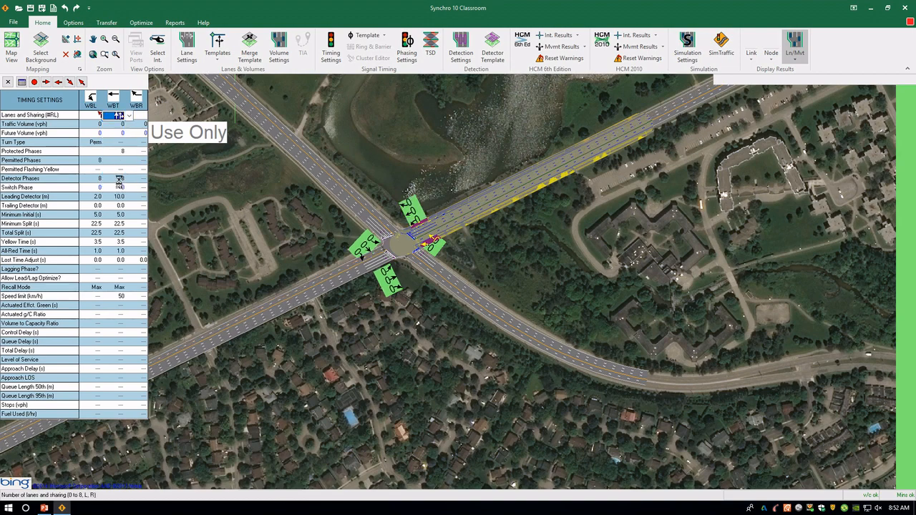
left_click(469, 248)
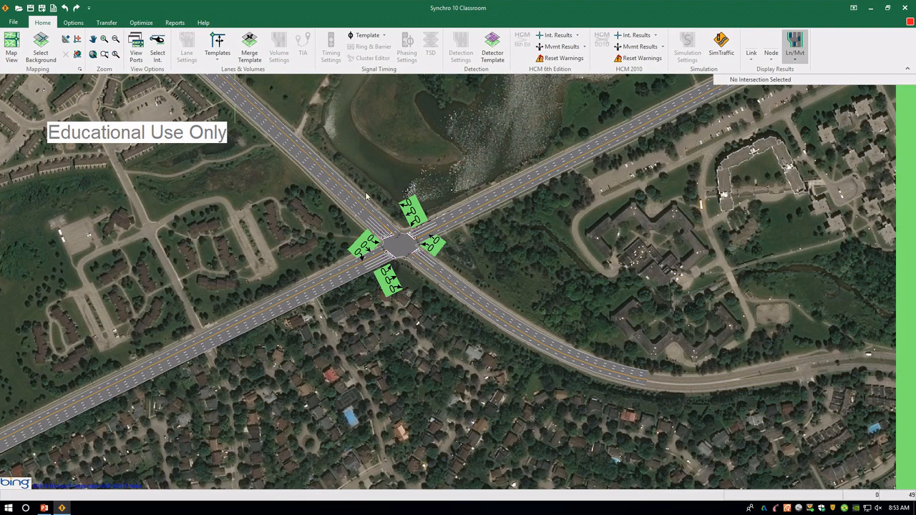
Move the external node at the west end of the Columbia link slightly towards the centre of the roadway in the background.
middle_click_drag(163, 300, 408, 239)
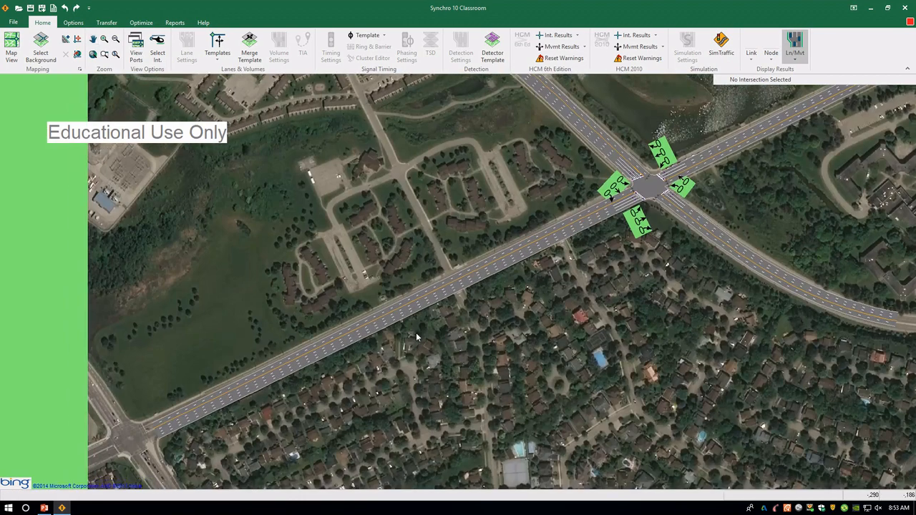
left_click(175, 418)
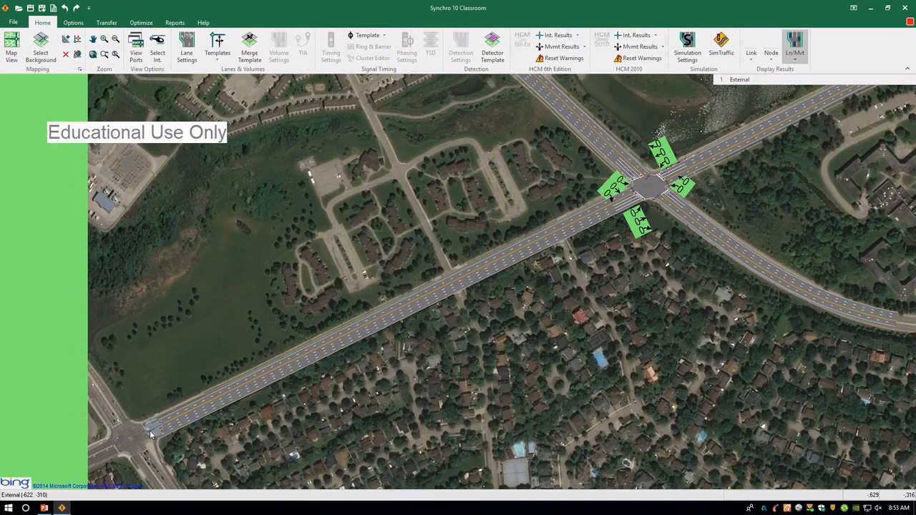
right_click(150, 431)
left_click(171, 446)
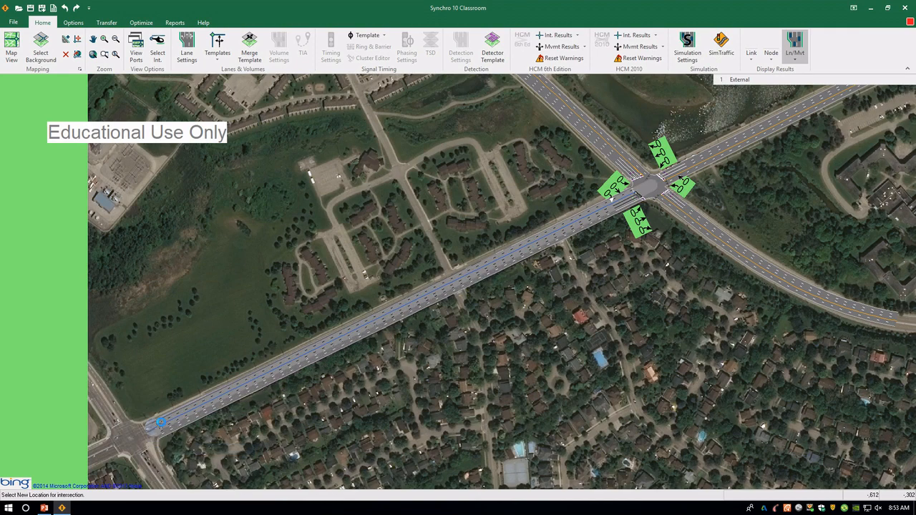
left_click(159, 430)
Open the lane settings for the westbound lanes at the western external node and save the file.
left_click(501, 257)
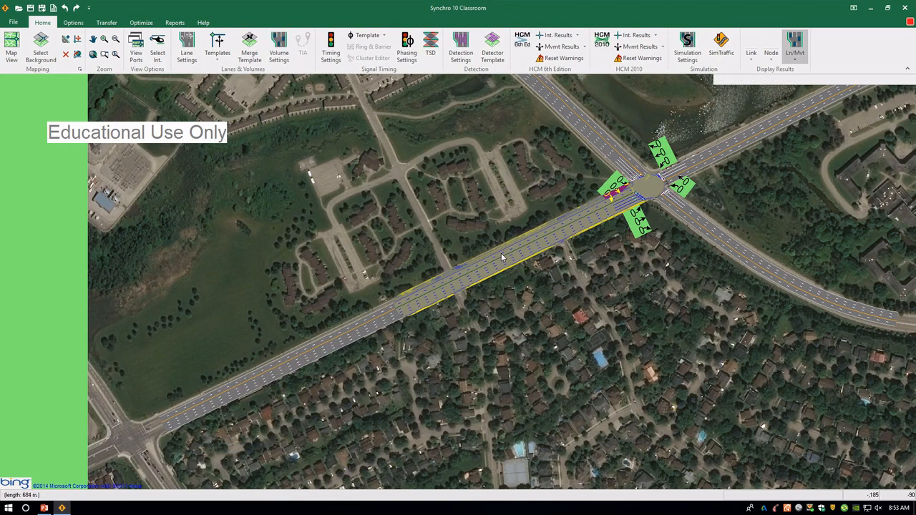
double_click(249, 385)
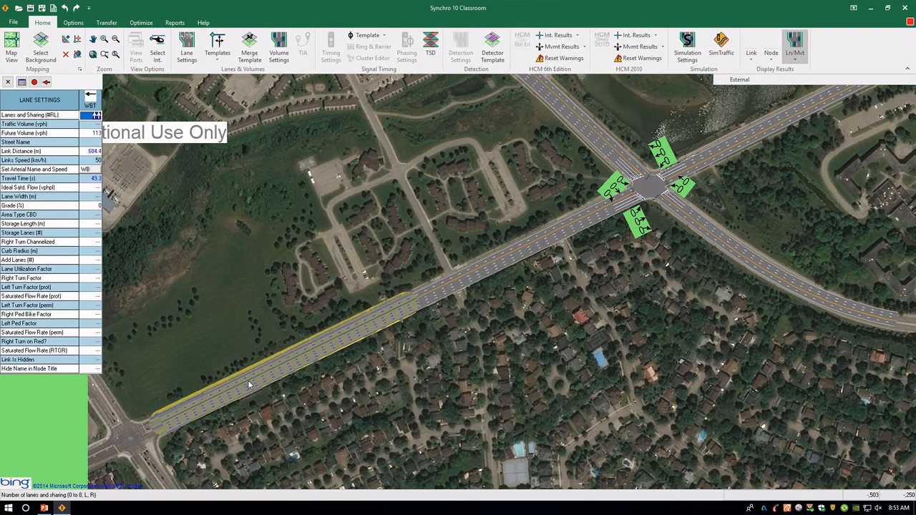
key("ctrl+s")
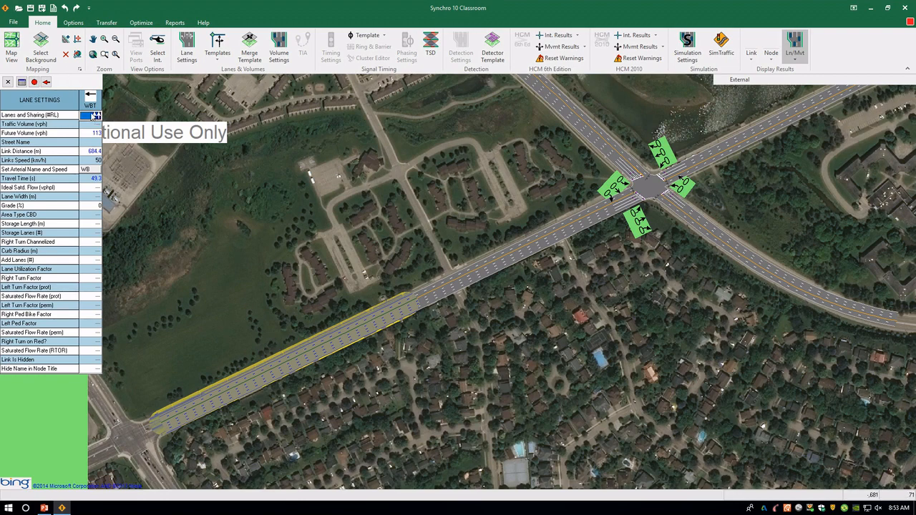
Try five westbound through lanes at the western external node and return the setting to three lanes.
left_click(90, 115)
left_click(96, 158)
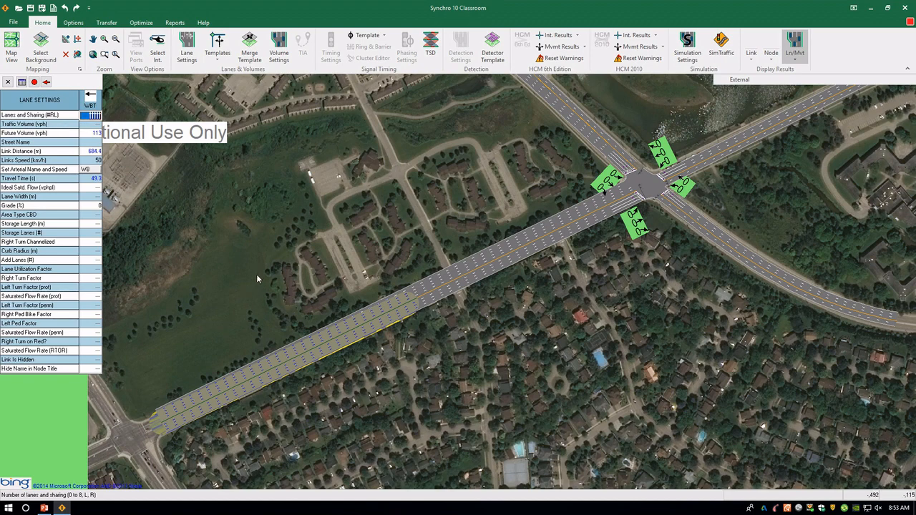
left_click(85, 117)
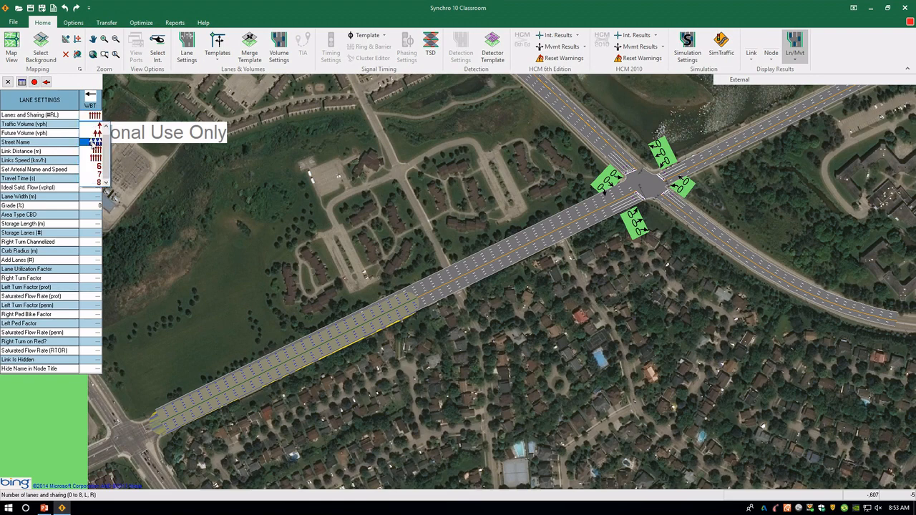
left_click(93, 141)
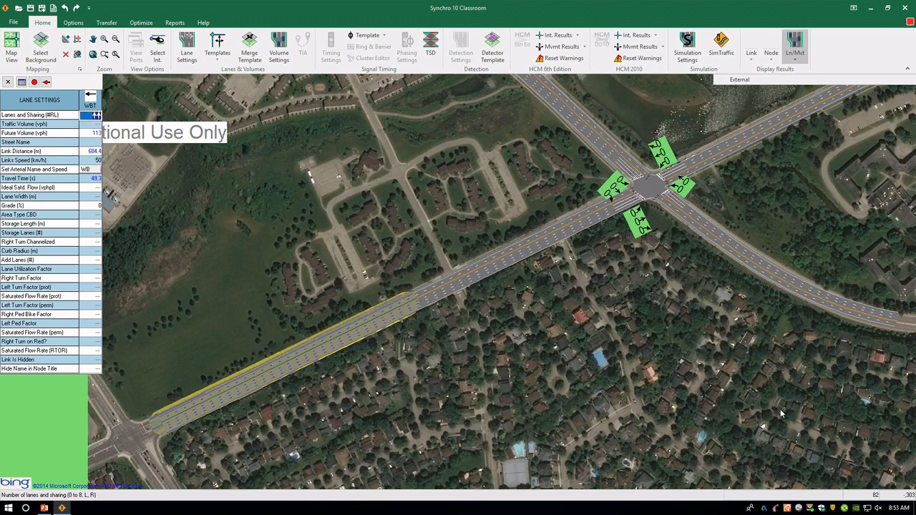
left_click(640, 272)
Review the lane settings and volume settings of the eastbound approach at the intersection.
middle_click_drag(688, 258, 370, 305)
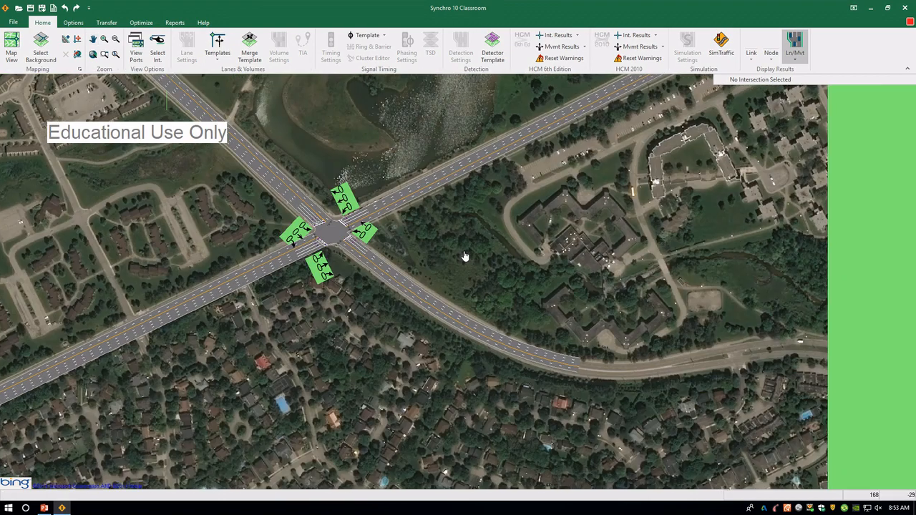
middle_click_drag(464, 255, 582, 312)
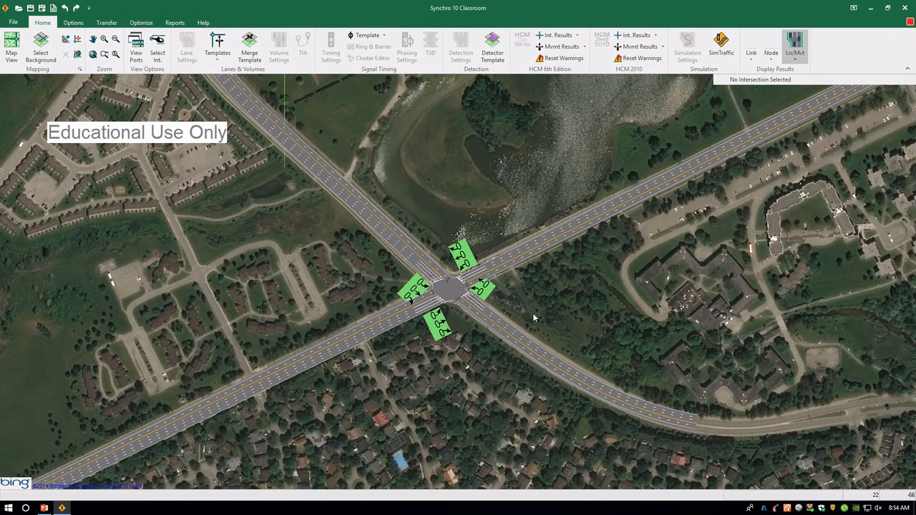
left_click(405, 256)
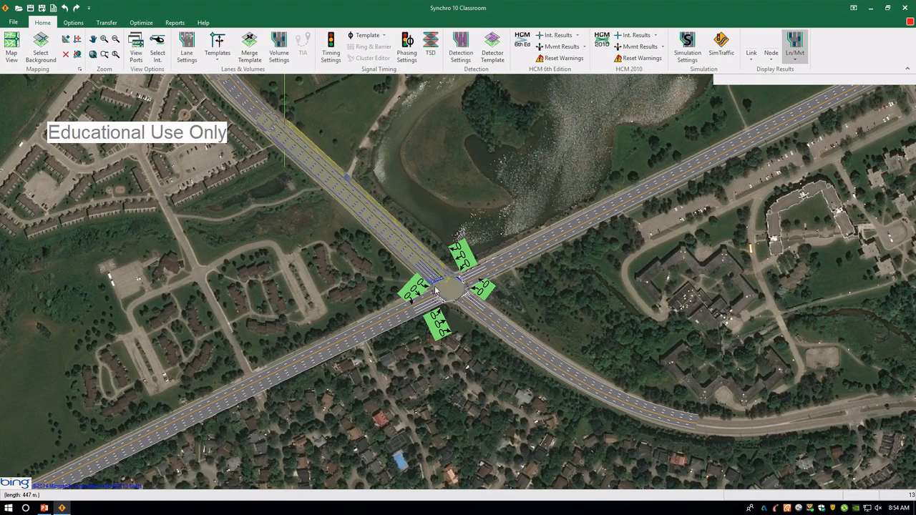
left_click(419, 315)
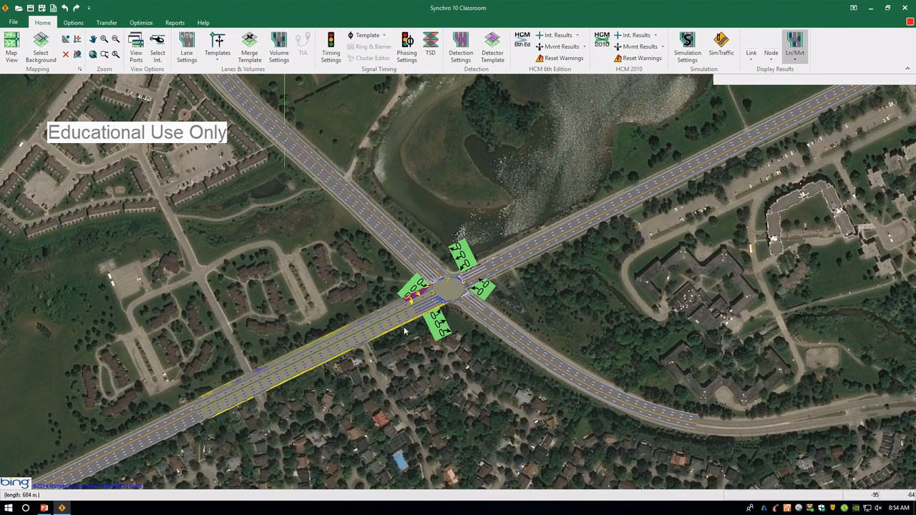
double_click(419, 309)
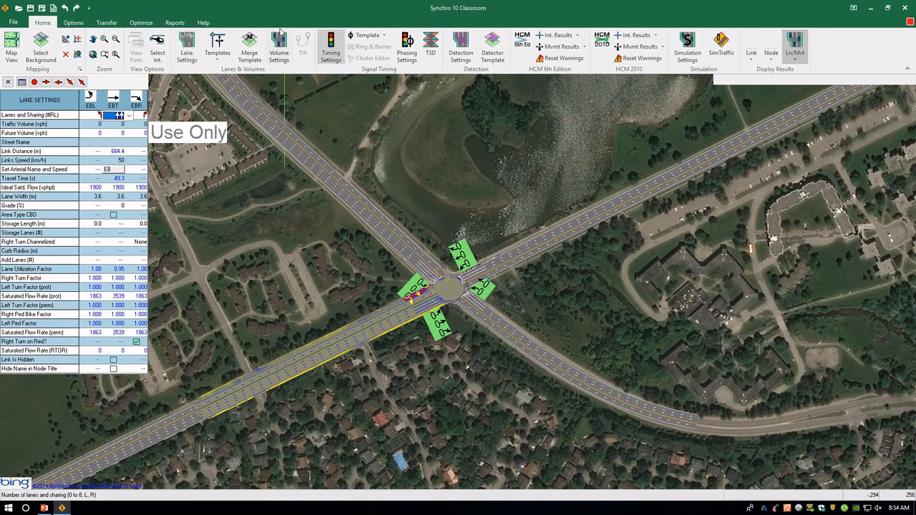
left_click(277, 53)
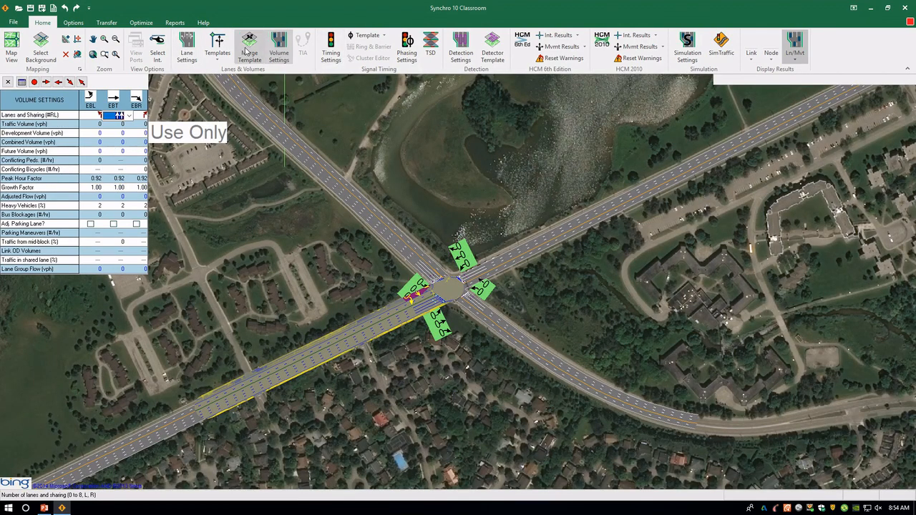
left_click(187, 46)
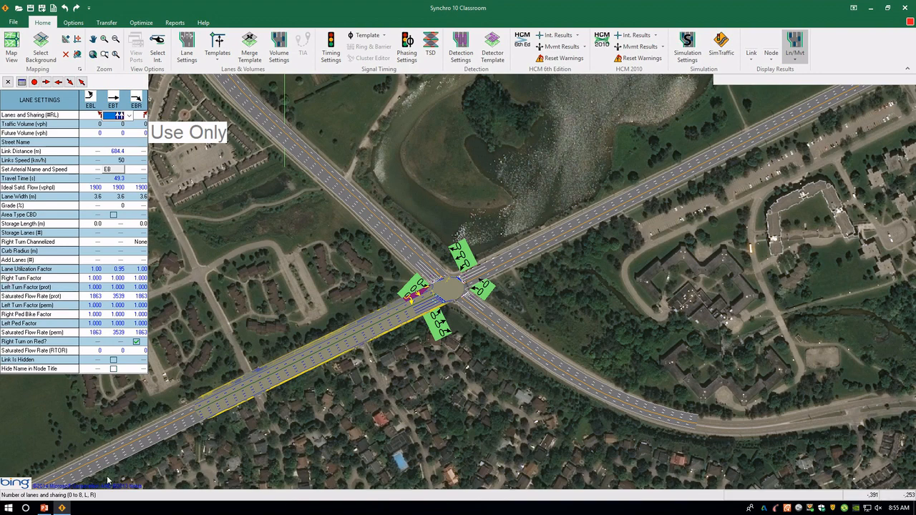
Switch to Google Chrome and open maps.google.ca.
left_click(10, 510)
type("chrom")
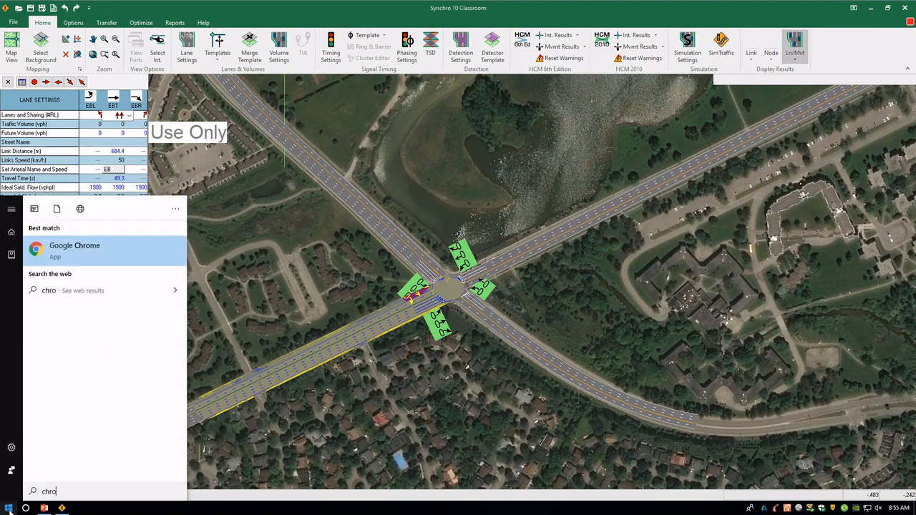
key("Return")
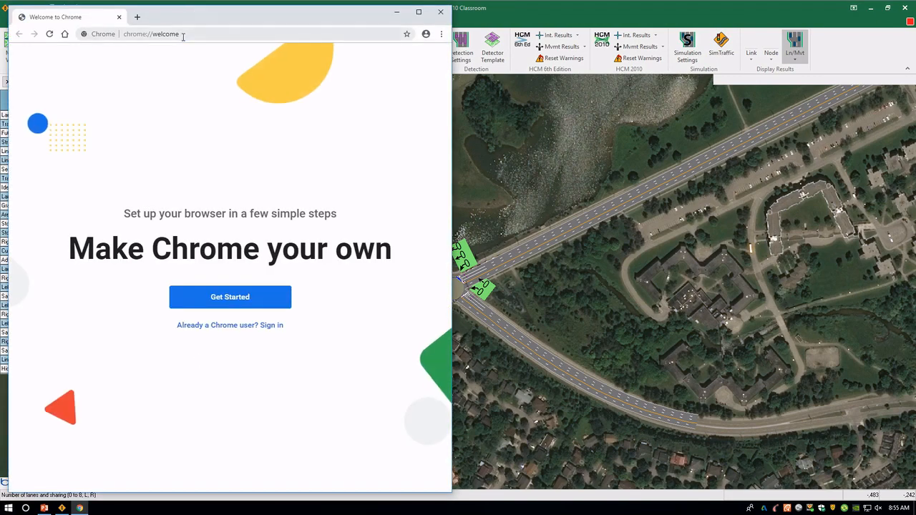
left_click(180, 34)
type("maps")
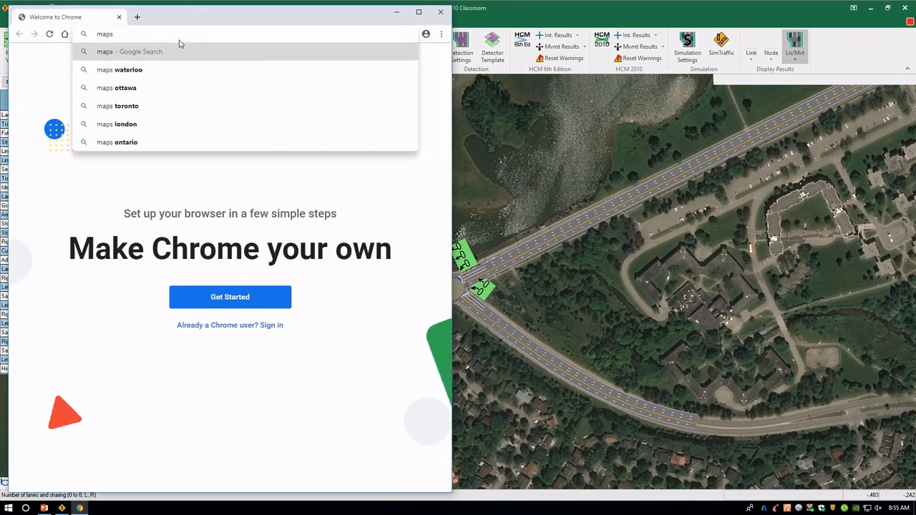
type(".google.")
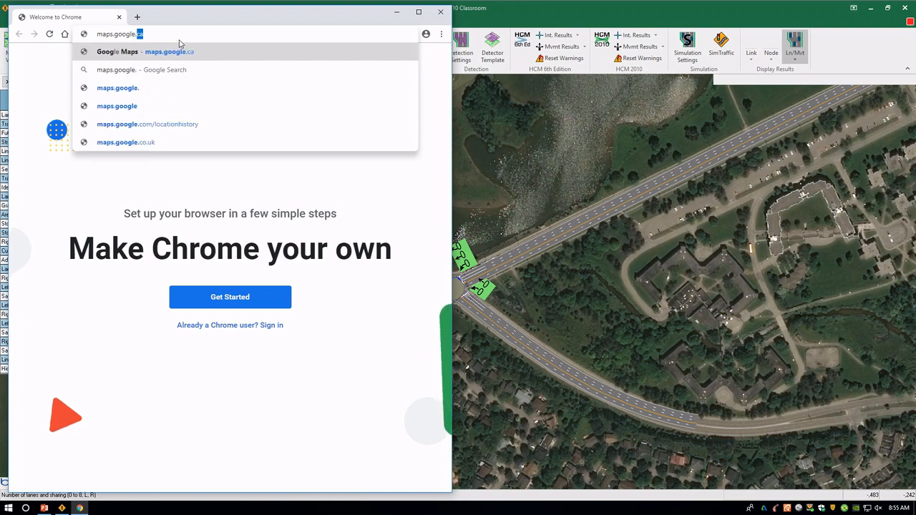
key("Return")
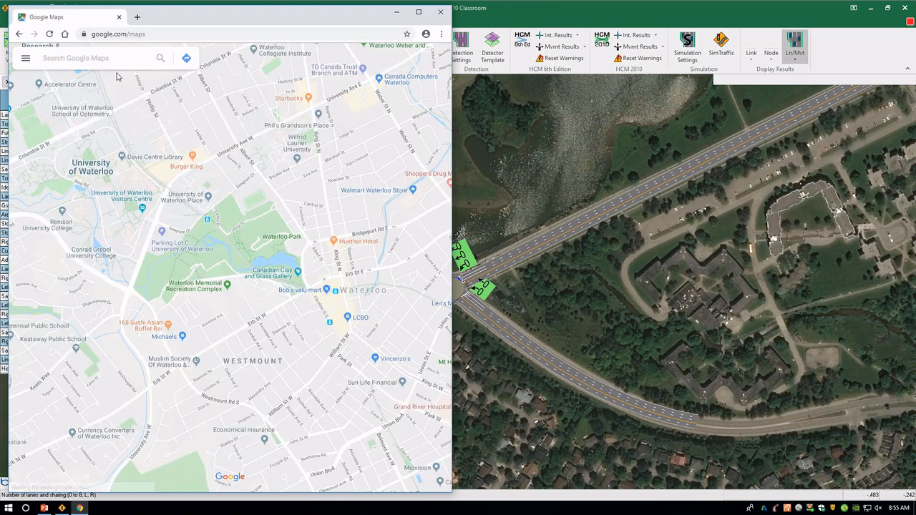
Search Google Maps for "columbia and westmount" and examine the intersection's western approach in satellite imagery with the place details collapsed.
left_click(120, 60)
type("columb")
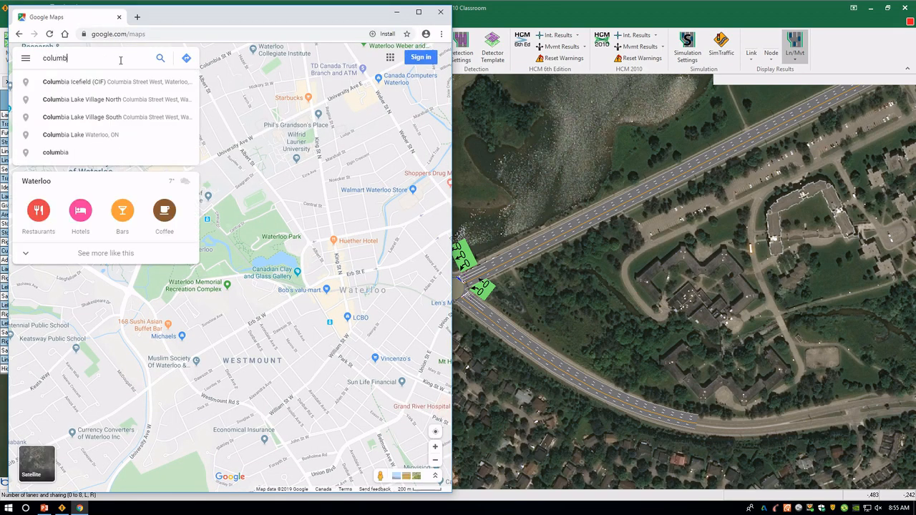
type("ia and westmount")
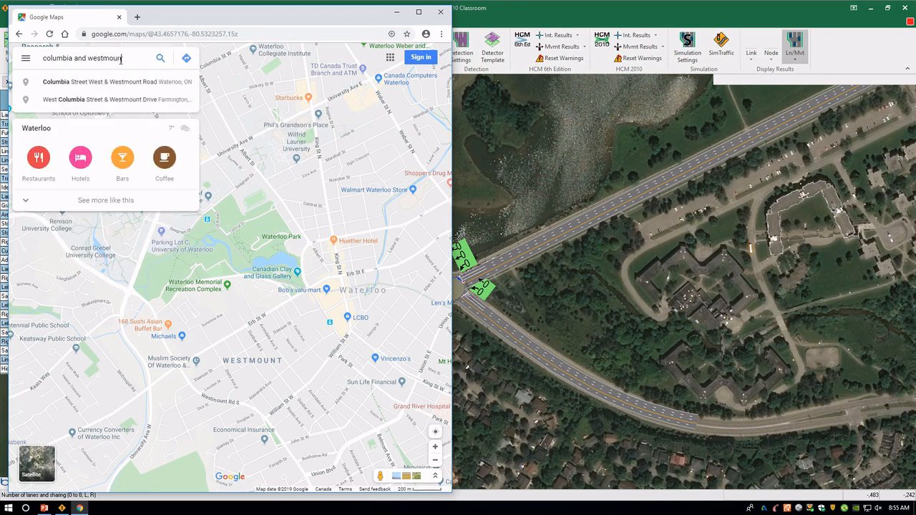
key("Return")
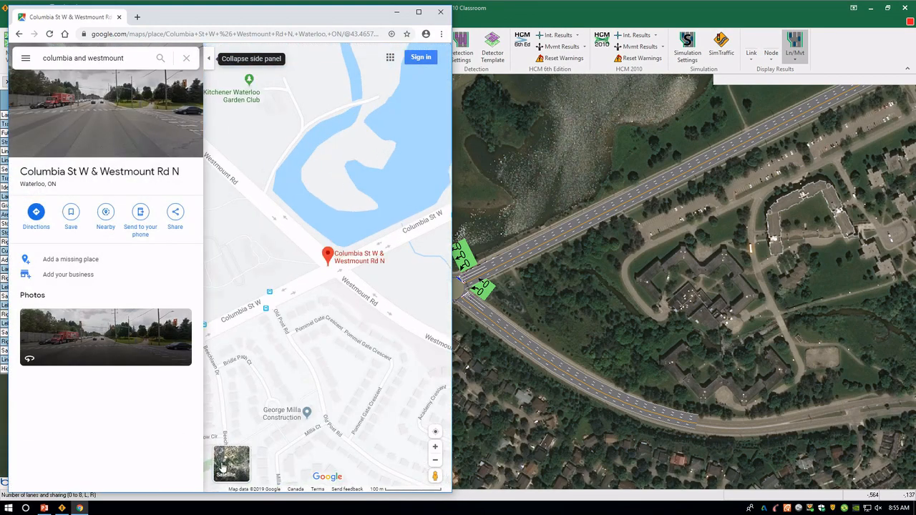
left_click(231, 463)
left_click(208, 58)
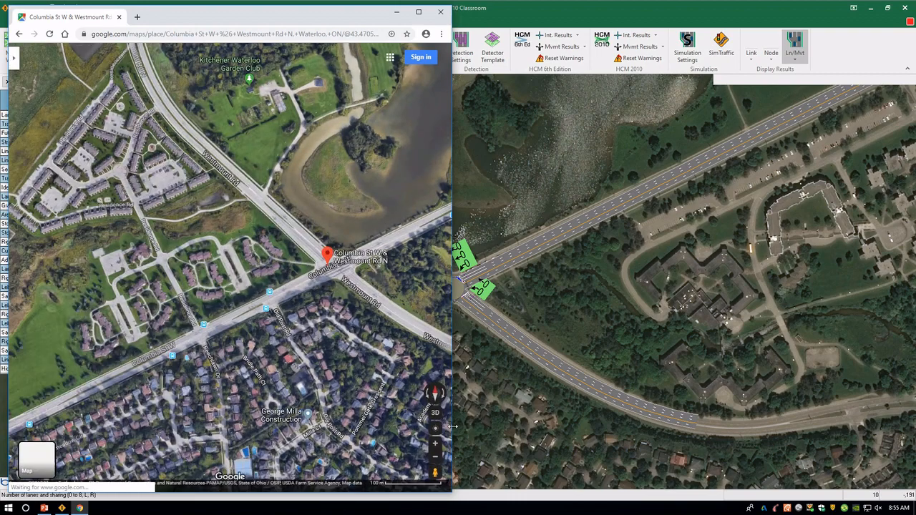
scroll(305, 302, "up", 3)
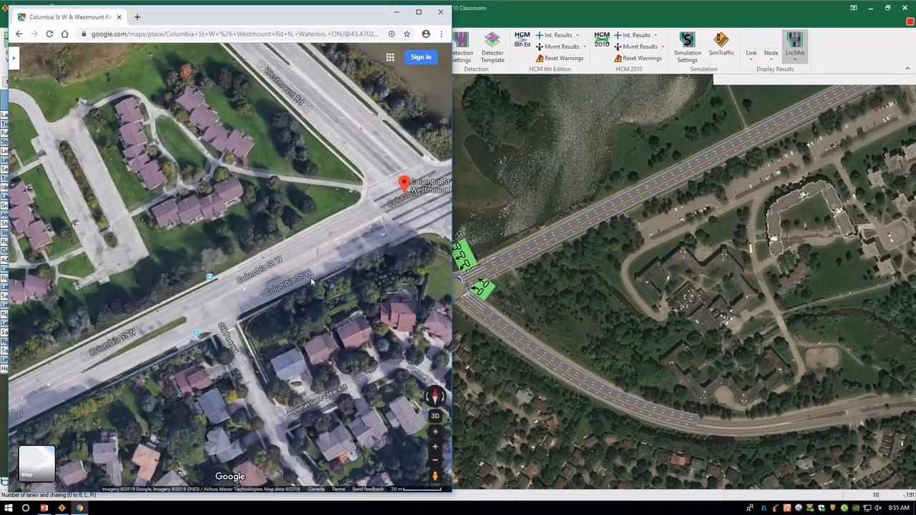
Measure the eastbound left-turn lane on Columbia St W from the start of the turn bay to the stop line.
scroll(181, 321, "up", 2)
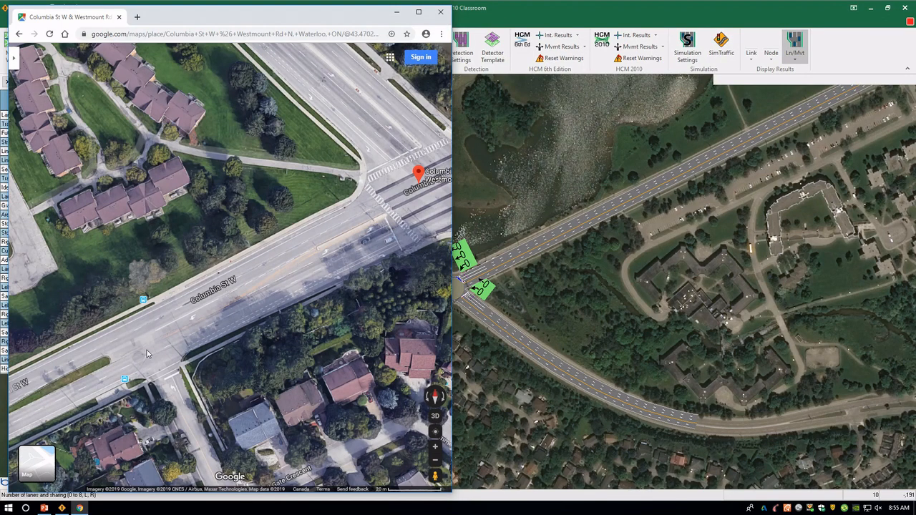
scroll(249, 310, "up", 2)
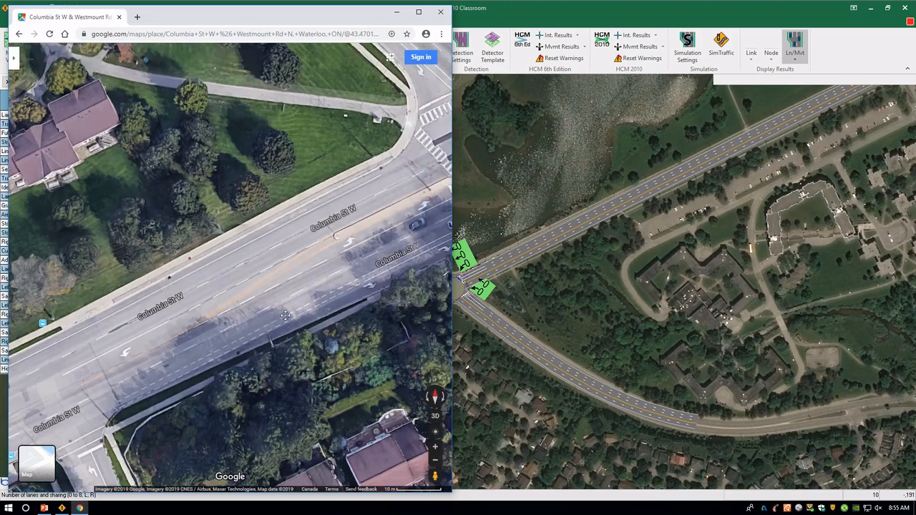
left_click_drag(285, 315, 236, 346)
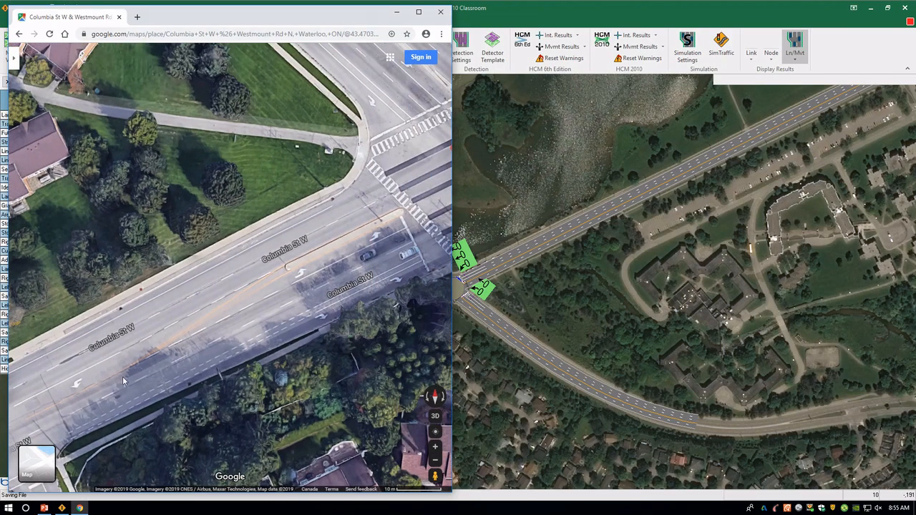
right_click(120, 375)
left_click(169, 474)
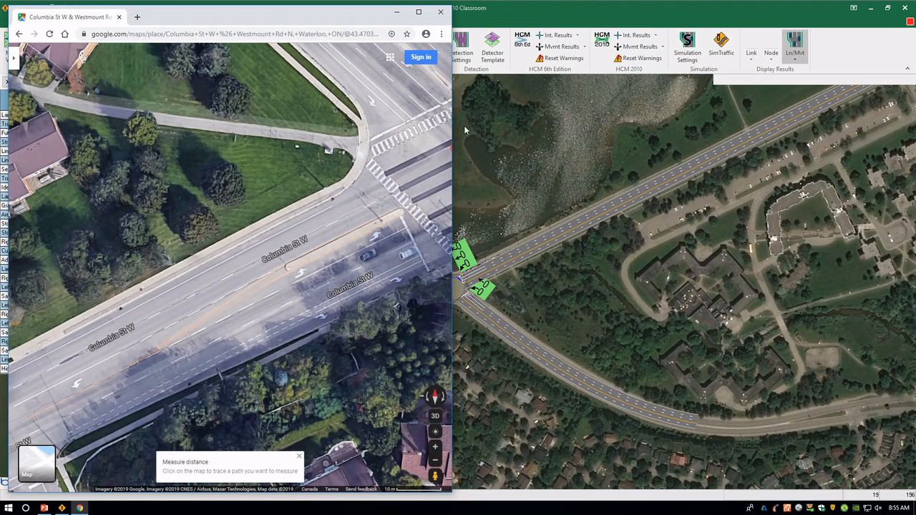
left_click(405, 227)
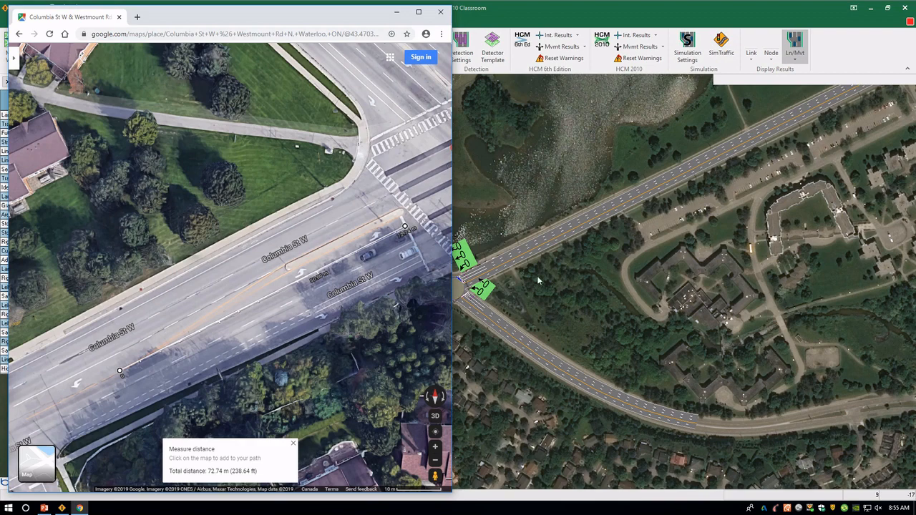
Switch to Synchro and set the eastbound left-turn storage length to 73 m, and deselect the approach.
middle_click_drag(507, 319, 594, 301)
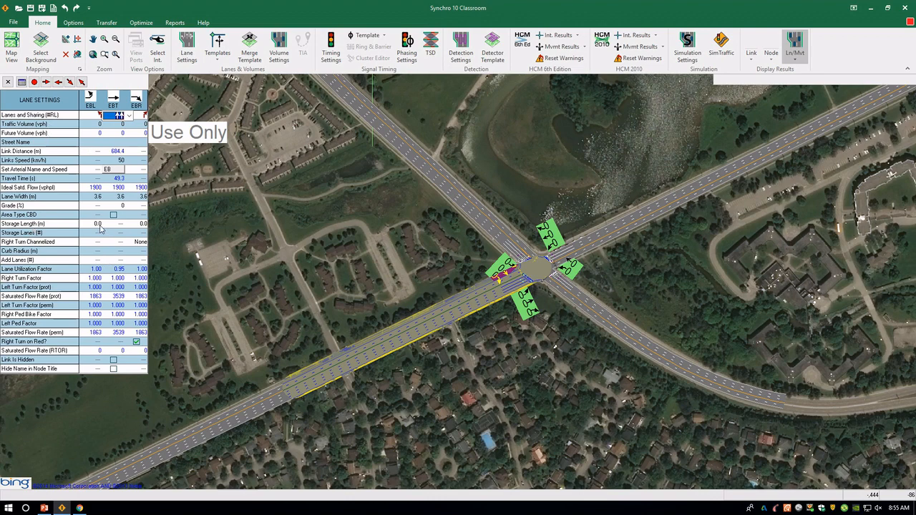
left_click(99, 224)
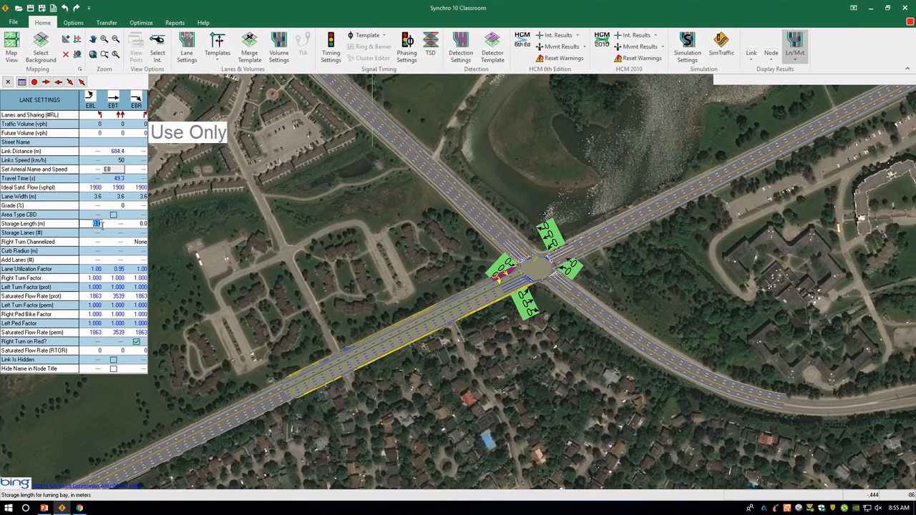
type("73")
key("Tab")
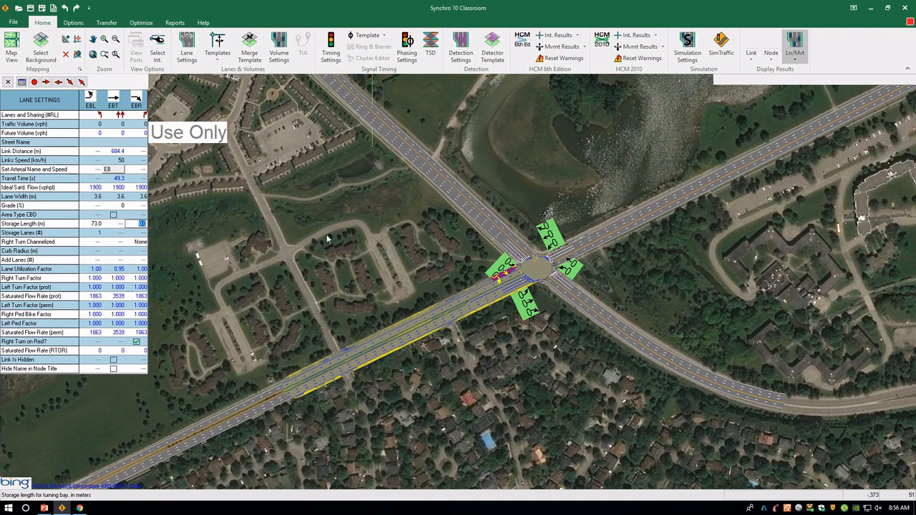
scroll(558, 284, "up", 2)
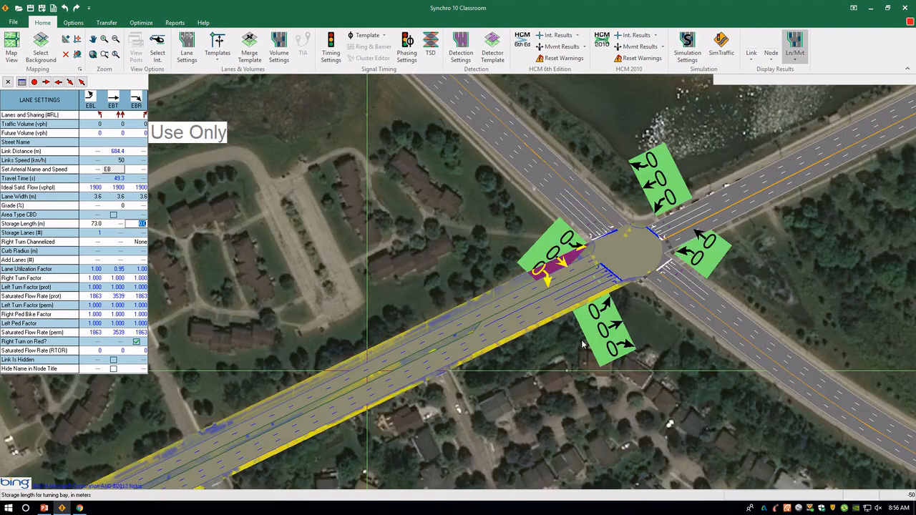
left_click(654, 340)
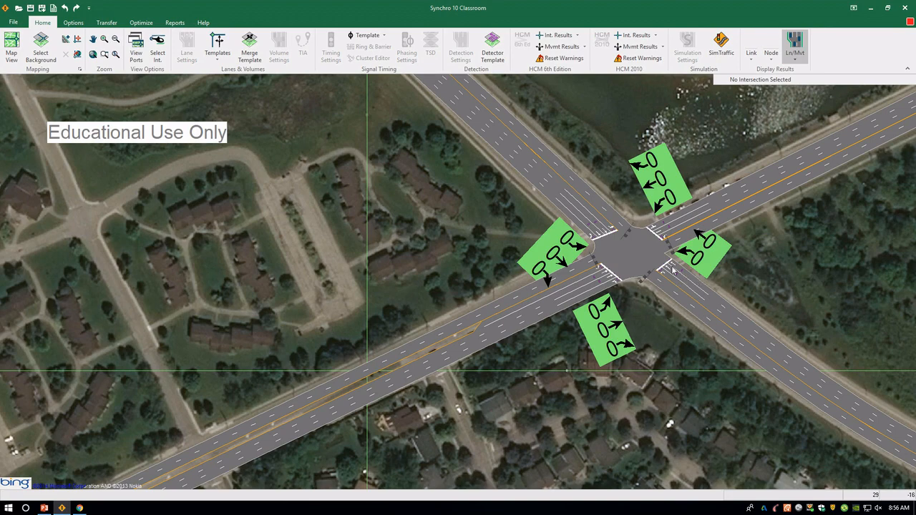
Change the northwestbound through lanes at the intersection to two lanes with a shared right turn.
scroll(674, 270, "up", 2)
left_click(777, 244)
middle_click_drag(784, 239, 443, 295)
left_click(593, 329)
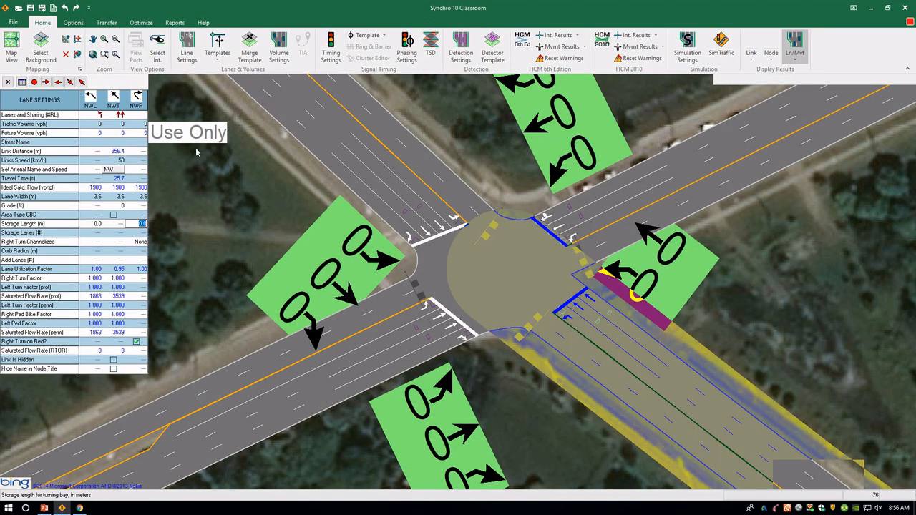
left_click(120, 115)
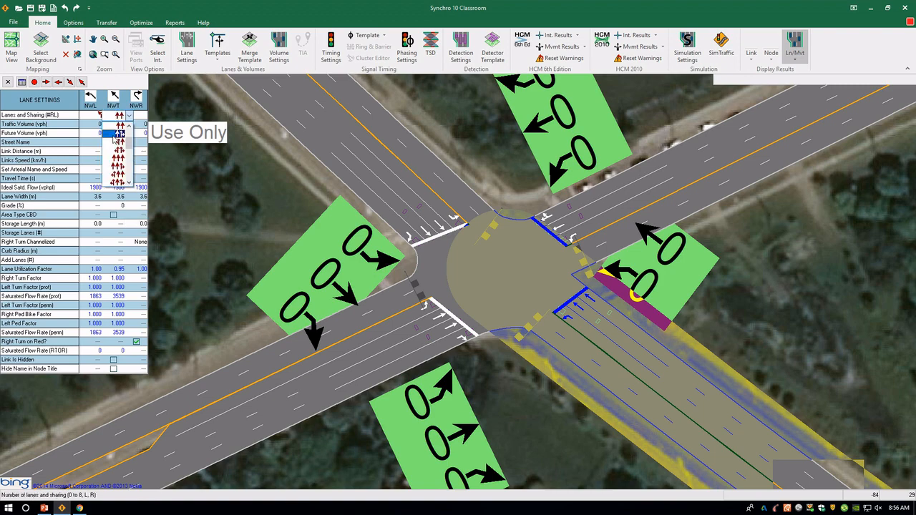
left_click(118, 142)
left_click(619, 206)
left_click(455, 123)
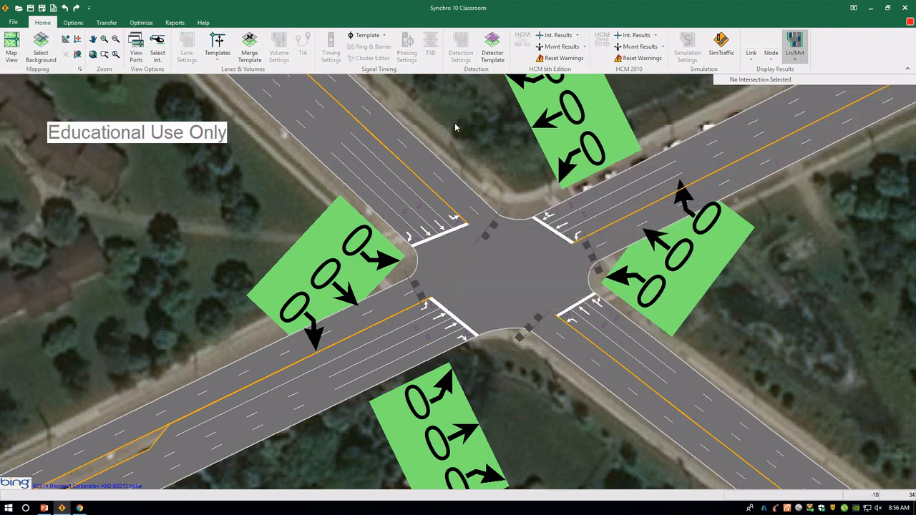
Open the network-wide lane defaults from the eastbound approach's lane settings, review them and close the dialog.
scroll(455, 123, "down", 3)
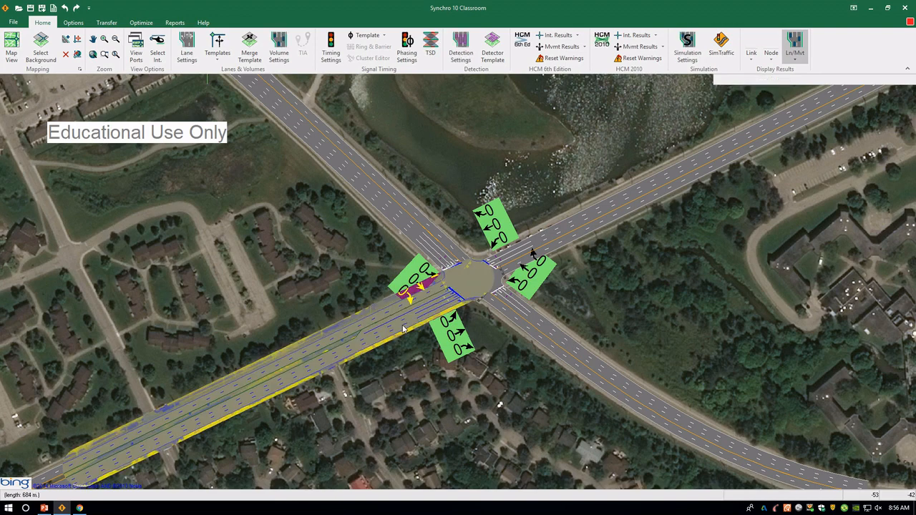
left_click(395, 331)
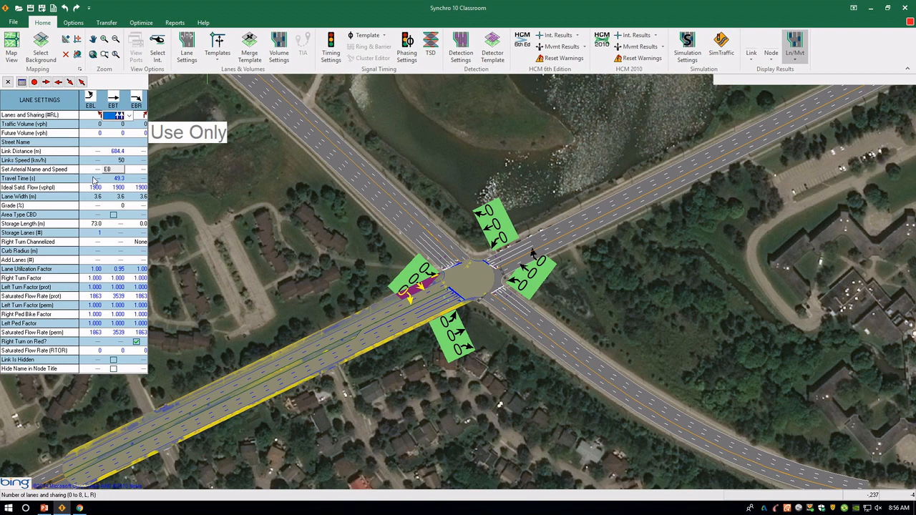
left_click(90, 181)
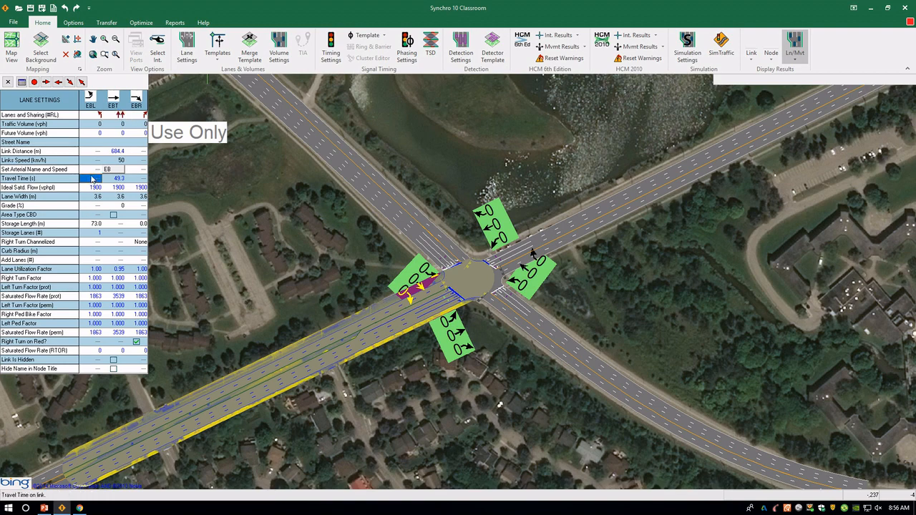
double_click(93, 182)
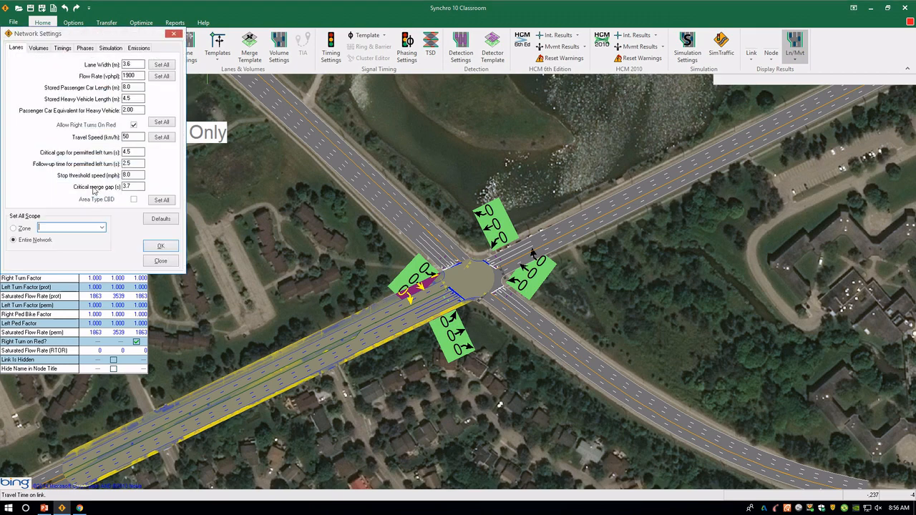
left_click_drag(82, 38, 248, 65)
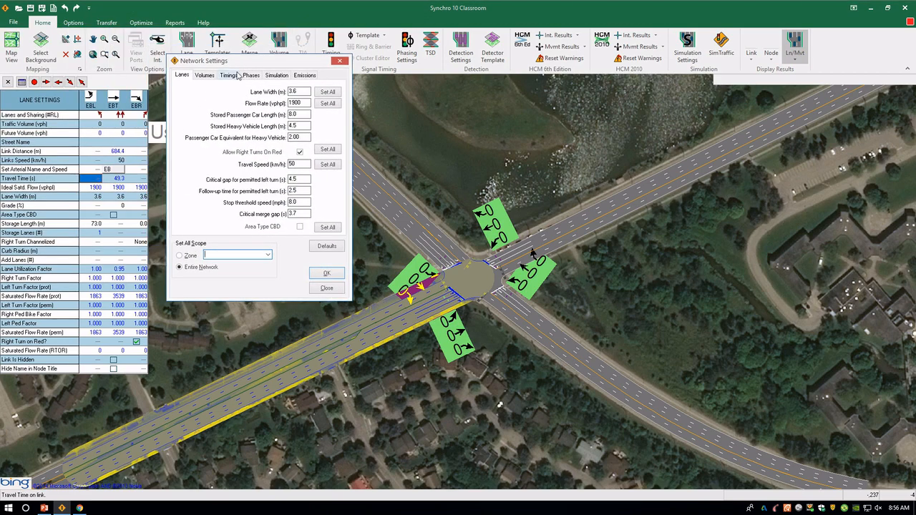
left_click(341, 60)
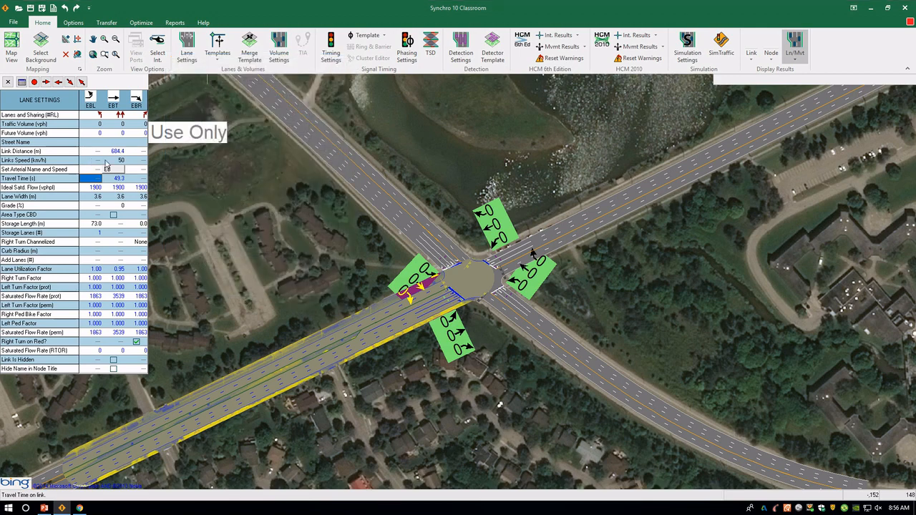
Review the eastbound approach's lane settings and volume settings, and return to the lane settings.
left_click(105, 166)
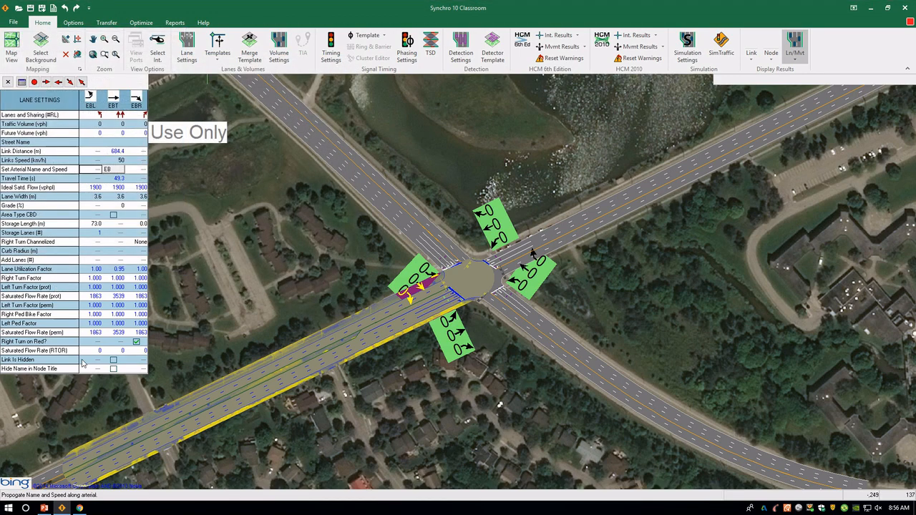
left_click(113, 341)
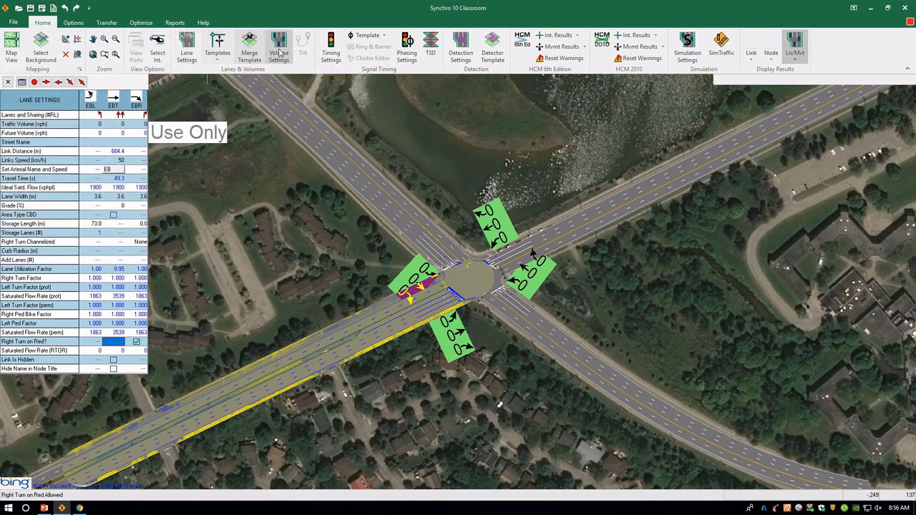
left_click(279, 53)
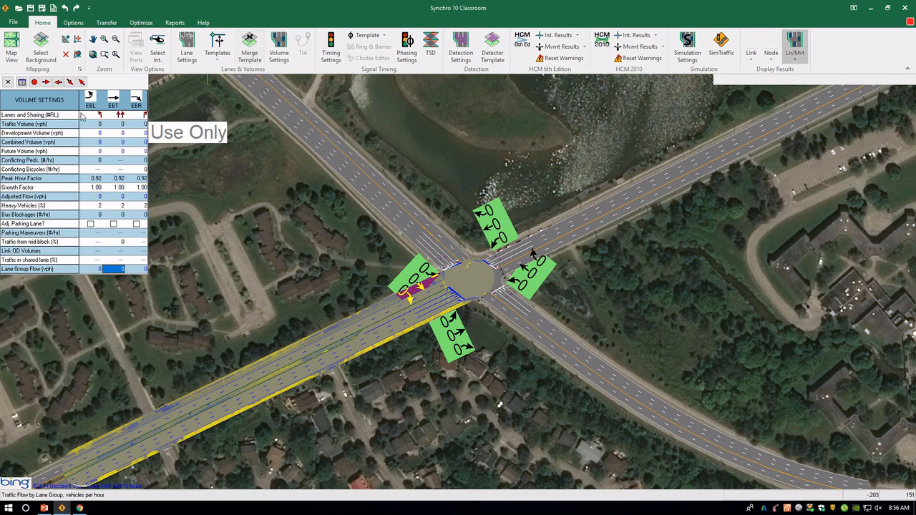
left_click(184, 46)
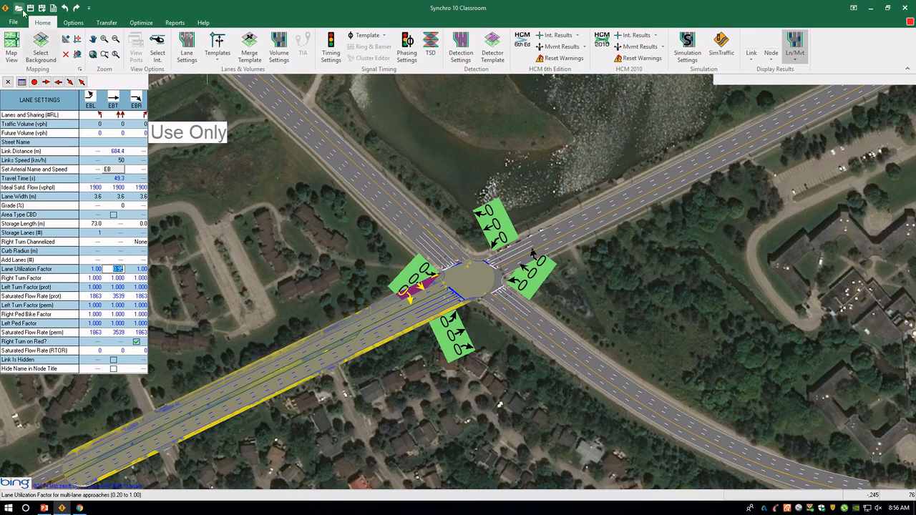
View the network-wide defaults from the eastbound lane, volume and timing settings in turn, closing the dialog each time.
double_click(106, 153)
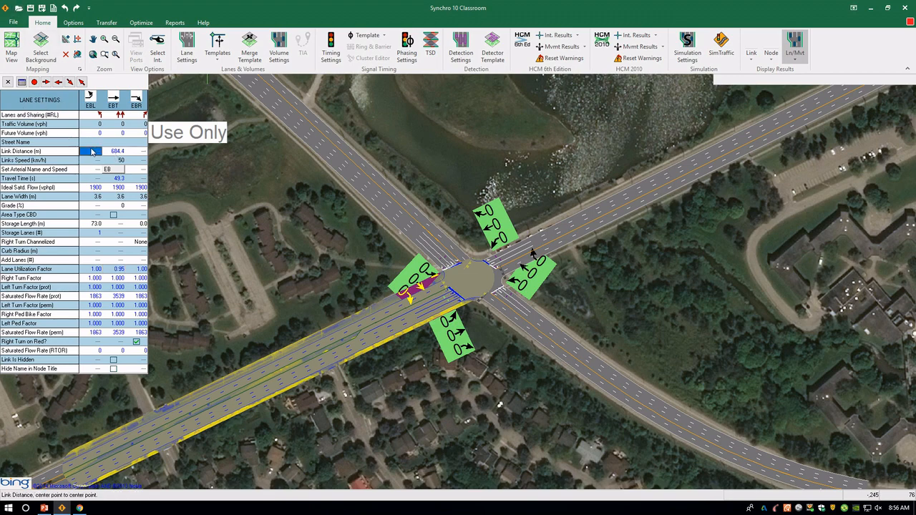
left_click(174, 37)
left_click(280, 50)
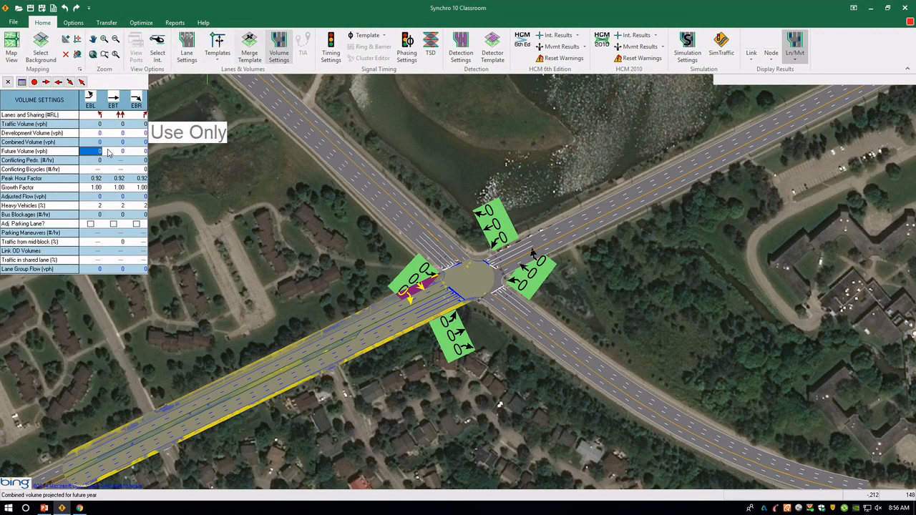
double_click(90, 170)
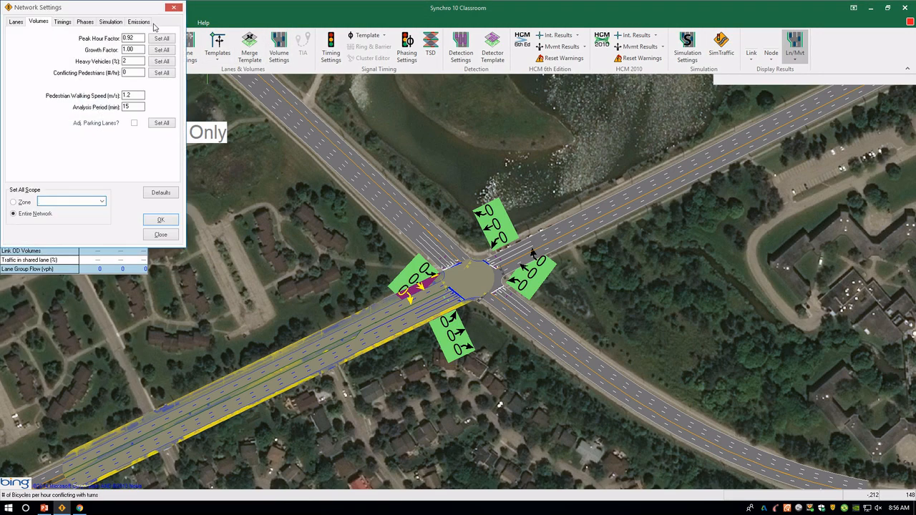
left_click(173, 11)
left_click(331, 50)
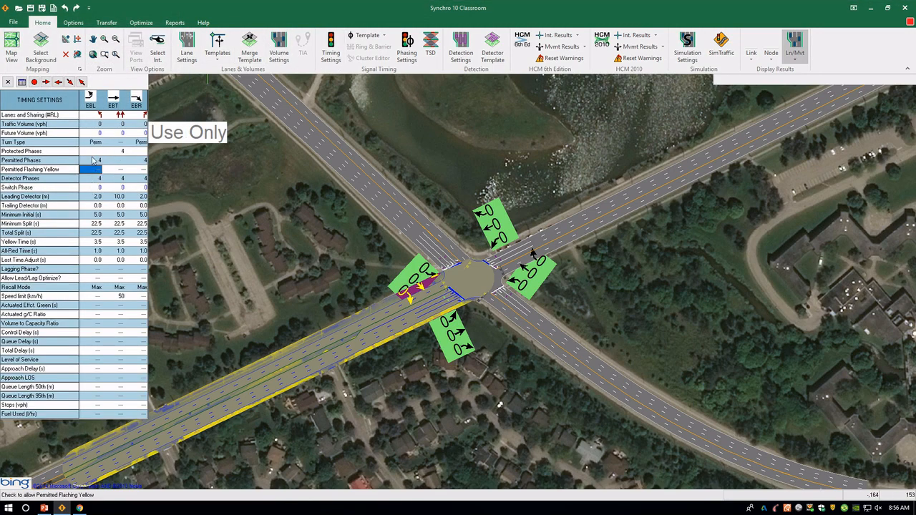
double_click(122, 145)
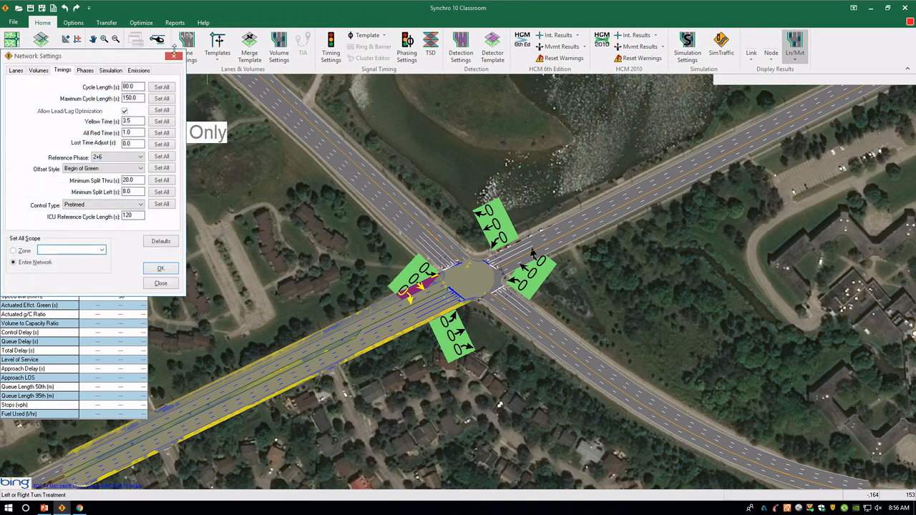
left_click(175, 57)
Enlarge the Network Settings dialog opened from the lane settings and examine its lane, volume, timing, phase and simulation defaults.
left_click(186, 50)
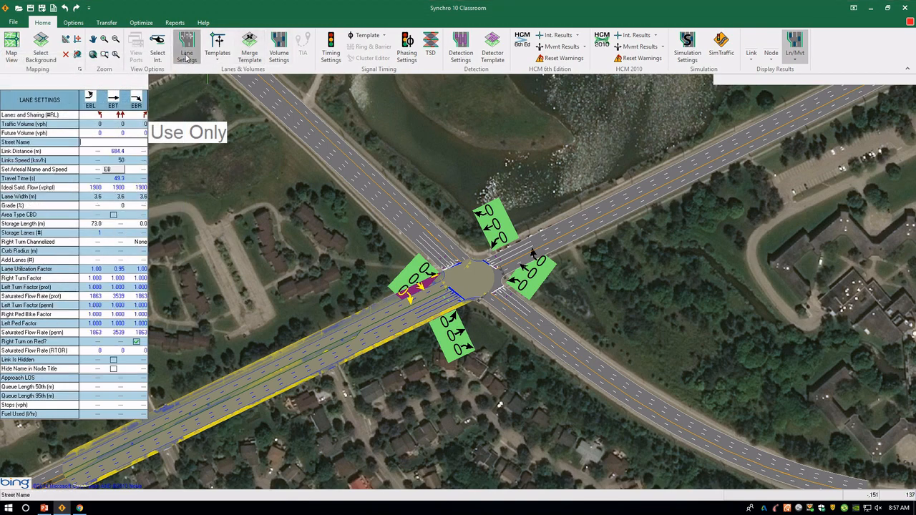
double_click(98, 215)
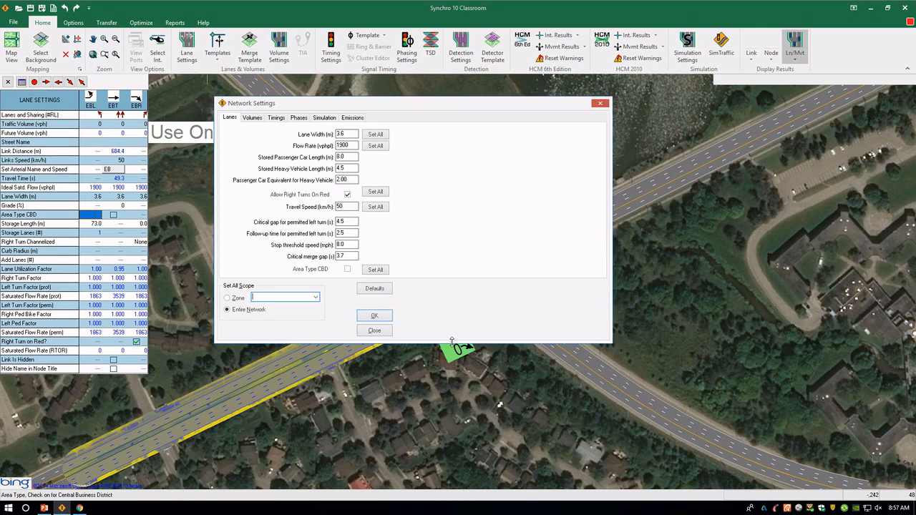
left_click_drag(450, 343, 447, 390)
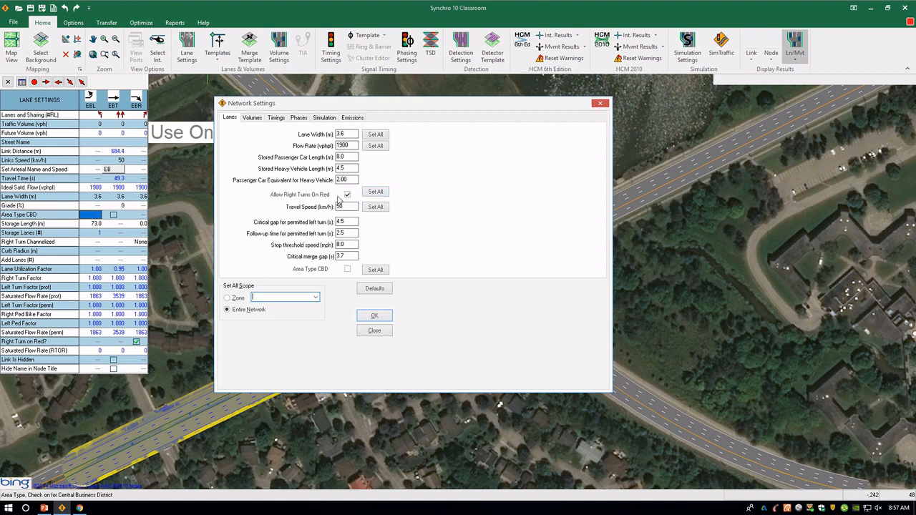
left_click(252, 120)
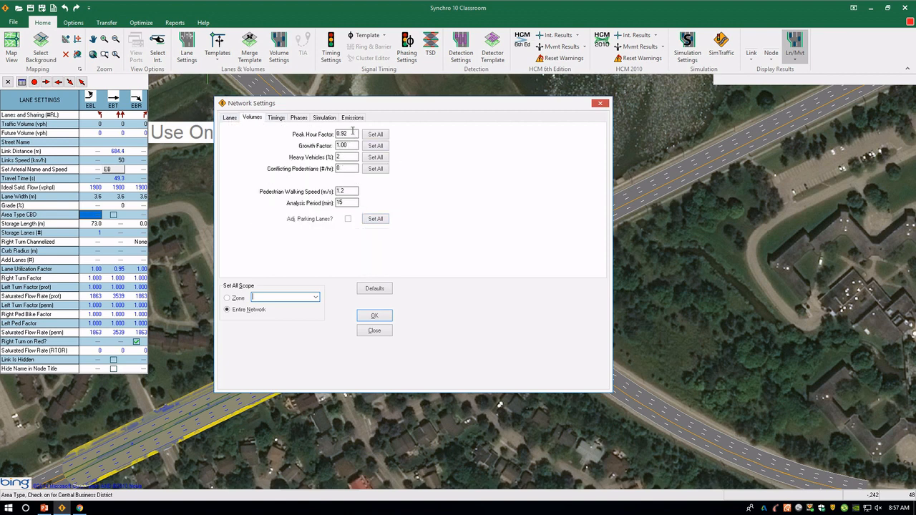
left_click(281, 117)
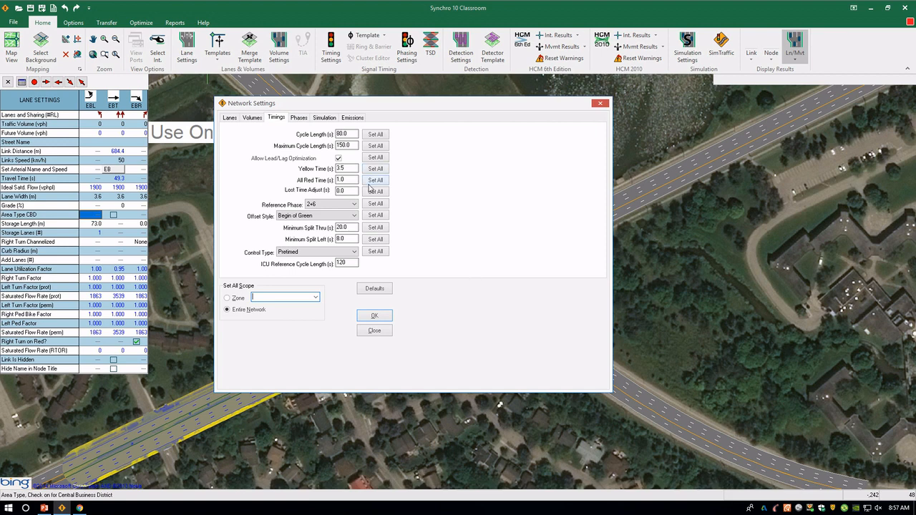
left_click(301, 119)
left_click(323, 119)
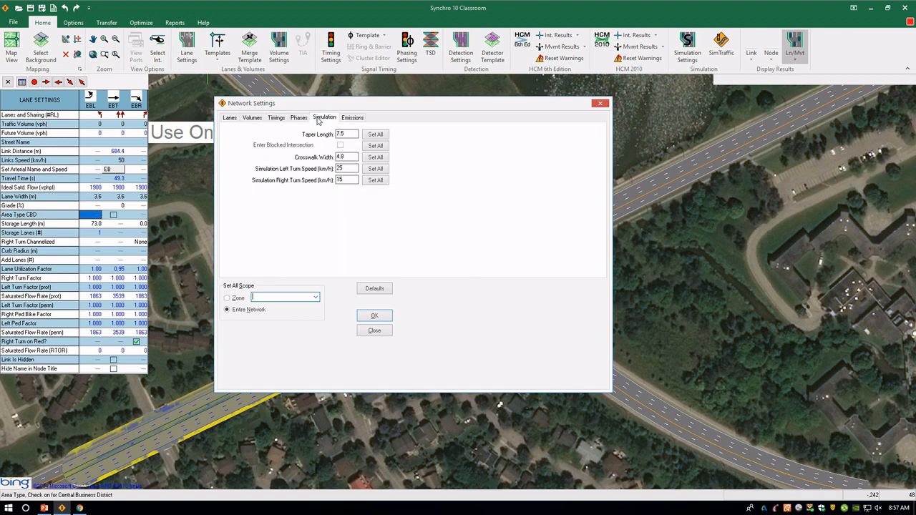
left_click(229, 118)
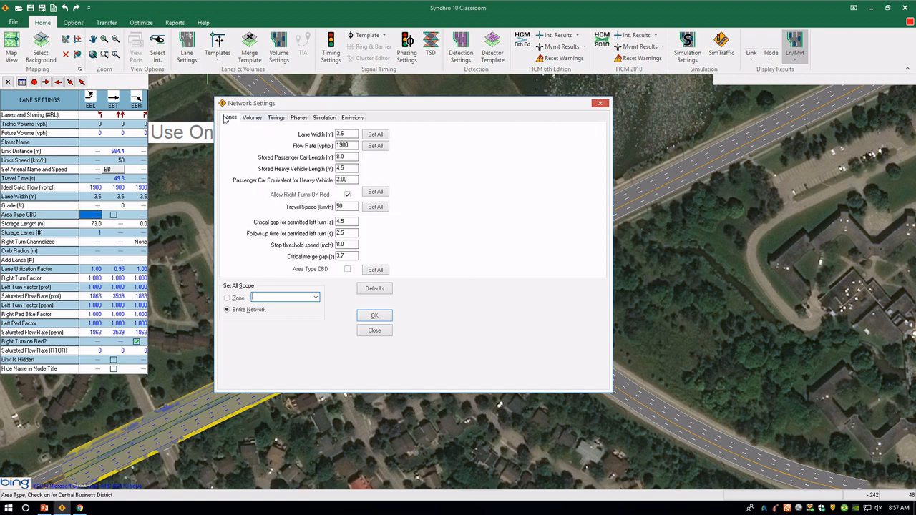
Set the lane width to 3.5 m and the travel speed to 60 km/h, applying both to the entire network.
double_click(349, 133)
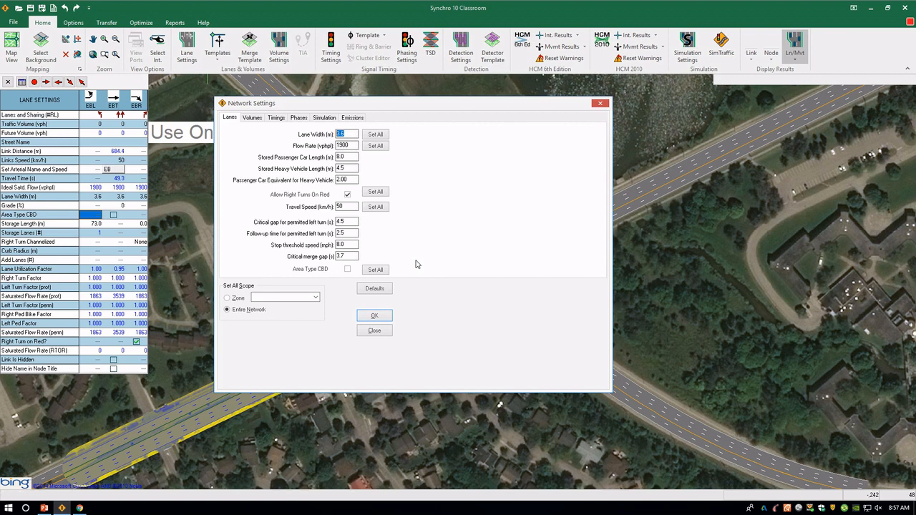
type("3.5")
left_click(373, 136)
double_click(348, 206)
type("60")
left_click(376, 207)
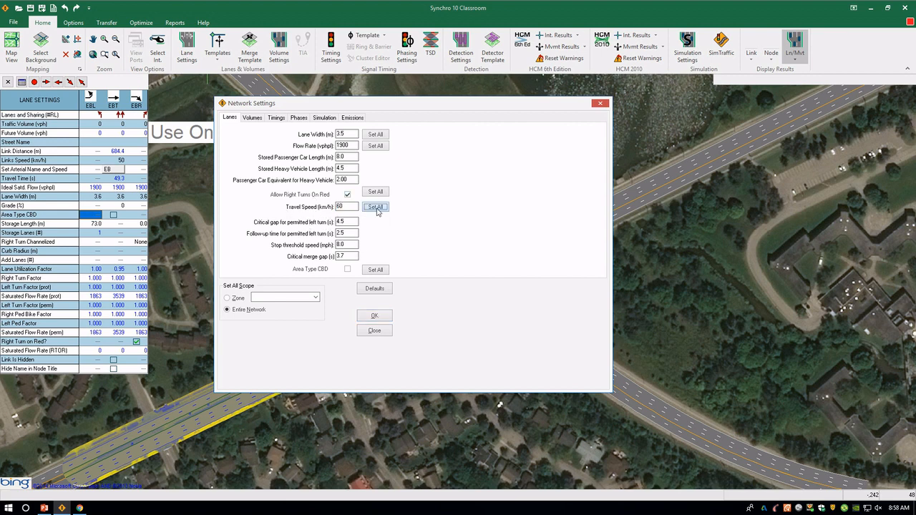
Apply a peak hour factor of 0.75 to the entire network in the volume defaults.
left_click(247, 119)
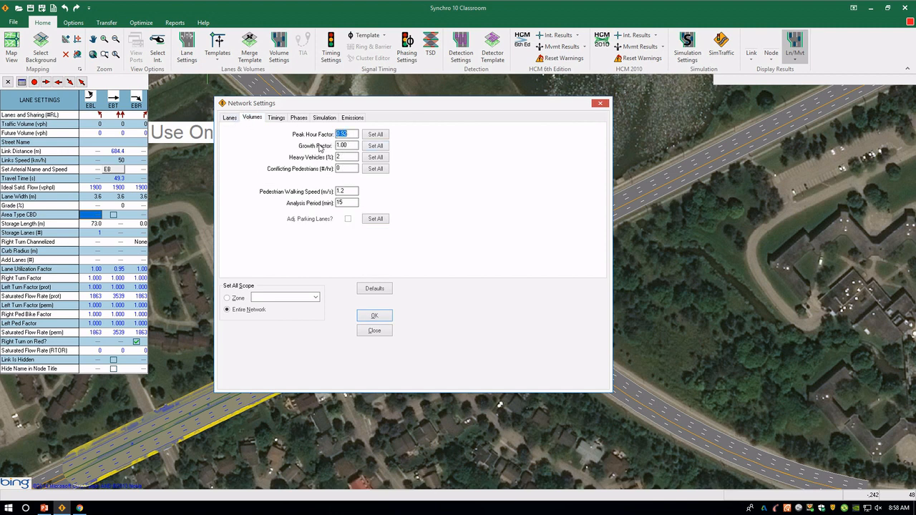
type("1")
type("0.75")
left_click(375, 135)
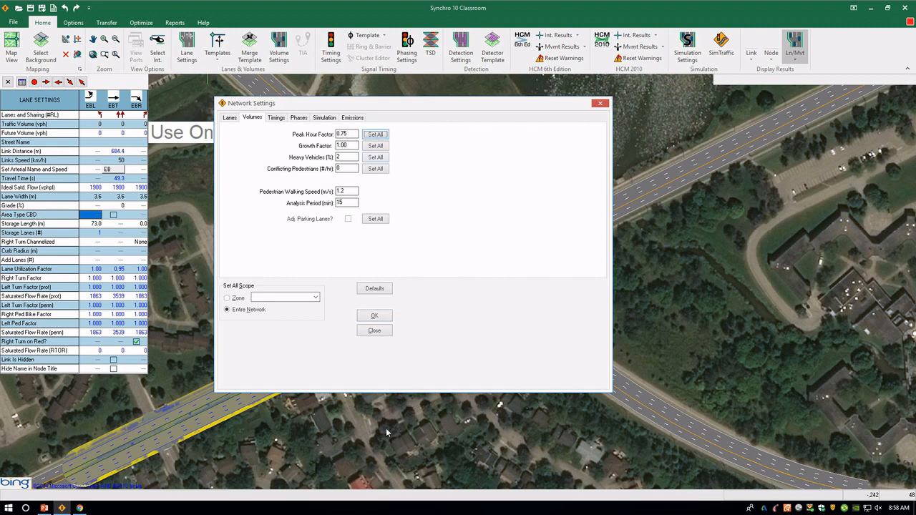
Apply a peak hour factor of 1 to the entire network and accept the network settings.
double_click(350, 134)
type("1")
left_click(375, 134)
left_click(374, 315)
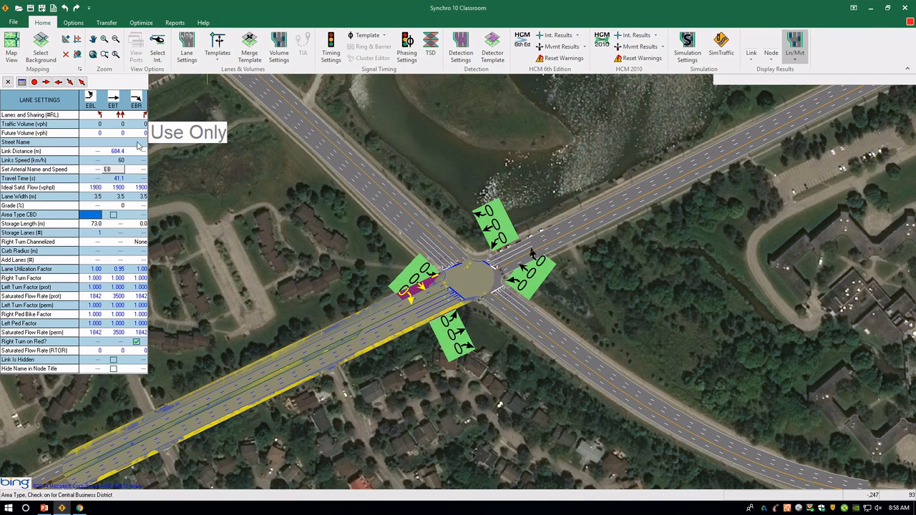
Enter the eastbound traffic volumes as 10 vph left, 20 vph through and 40 vph right.
left_click(94, 125)
key("Tab")
key("Tab")
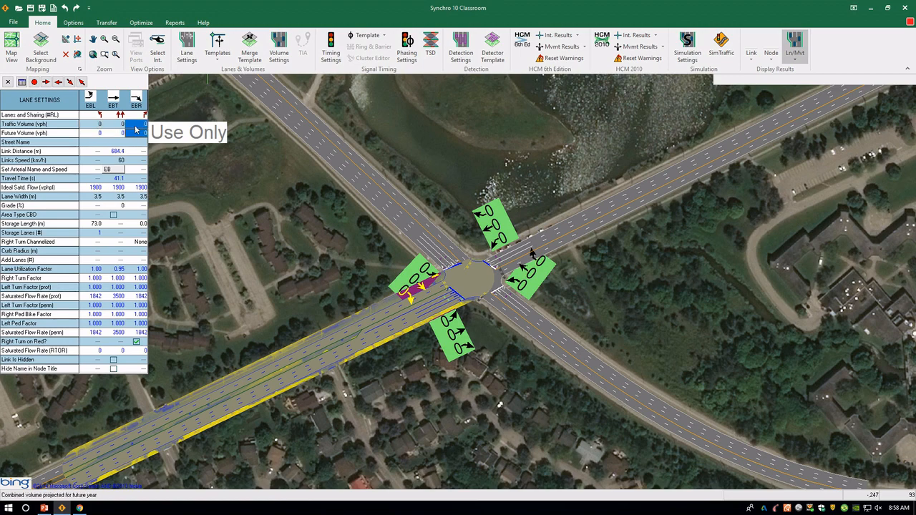
left_click(99, 116)
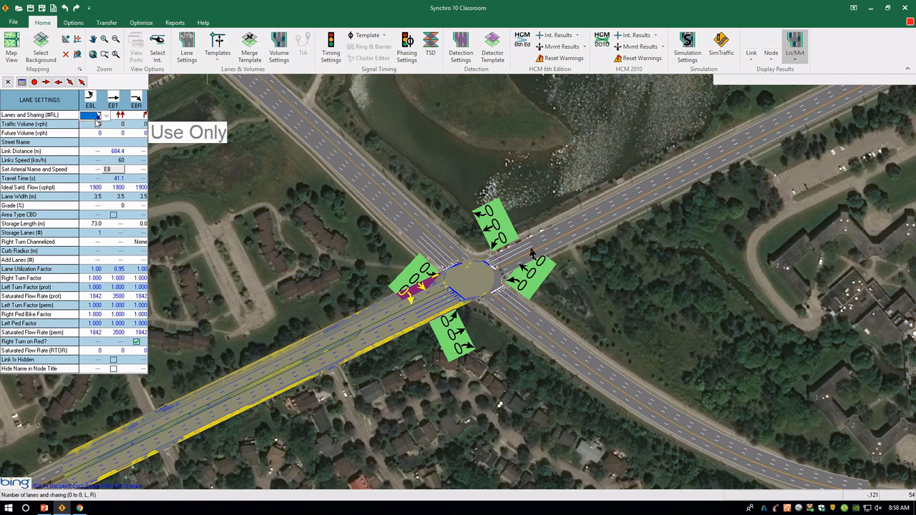
left_click(93, 126)
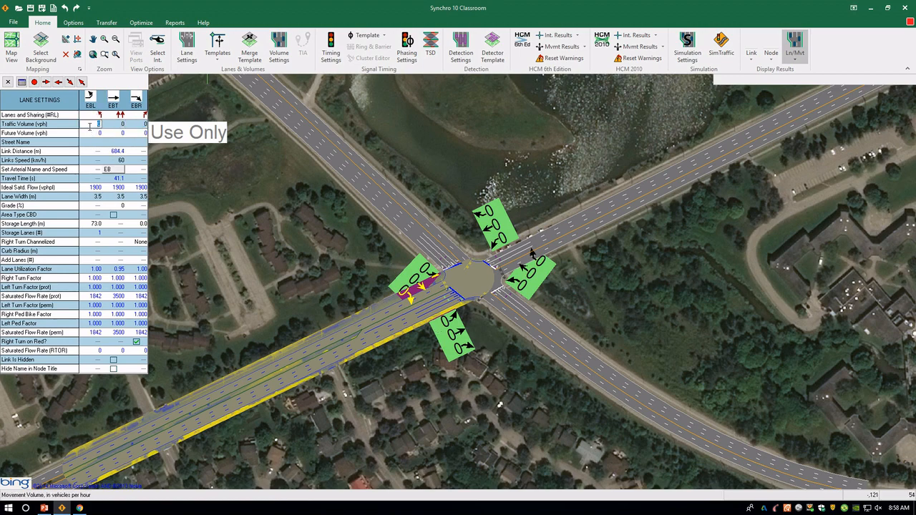
type("10")
left_click(122, 123)
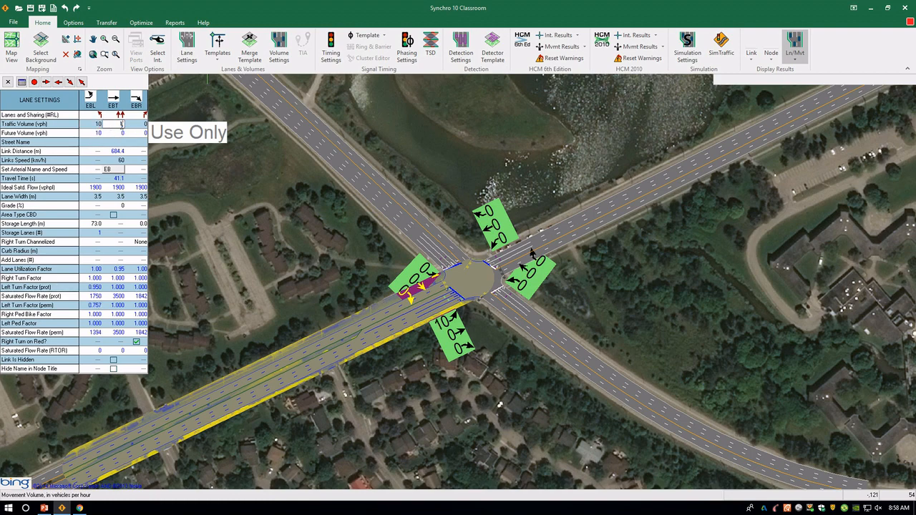
type("20")
left_click(140, 115)
left_click(139, 123)
left_click(136, 125)
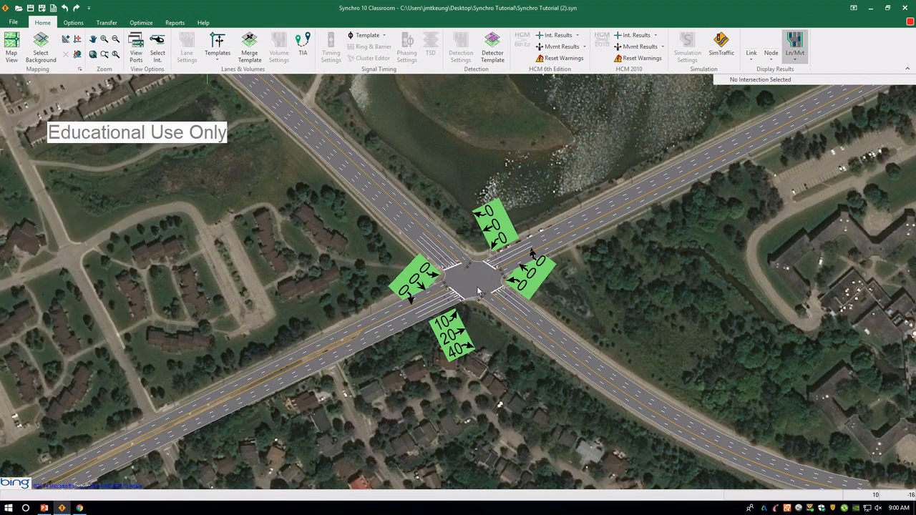
Open the node settings of the Columbia and Westmount intersection and set its control type to Actd-Uncrd.
left_click(476, 287)
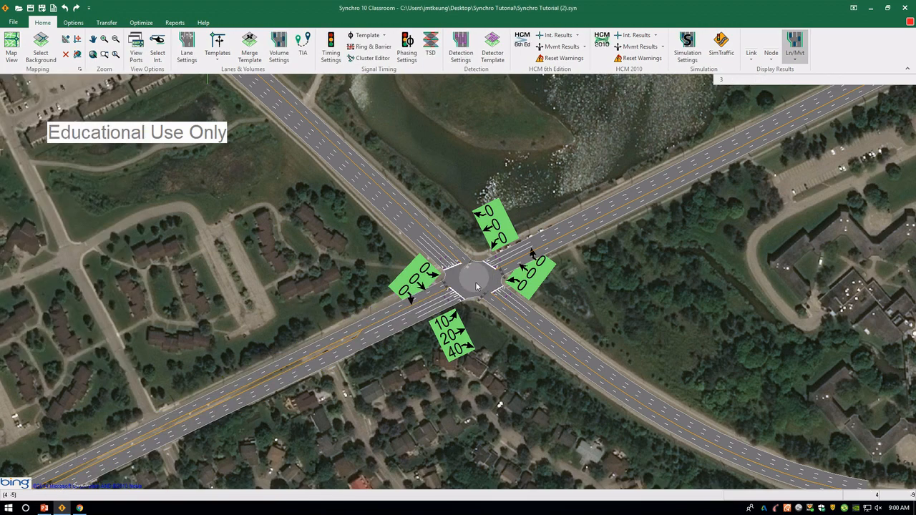
double_click(476, 287)
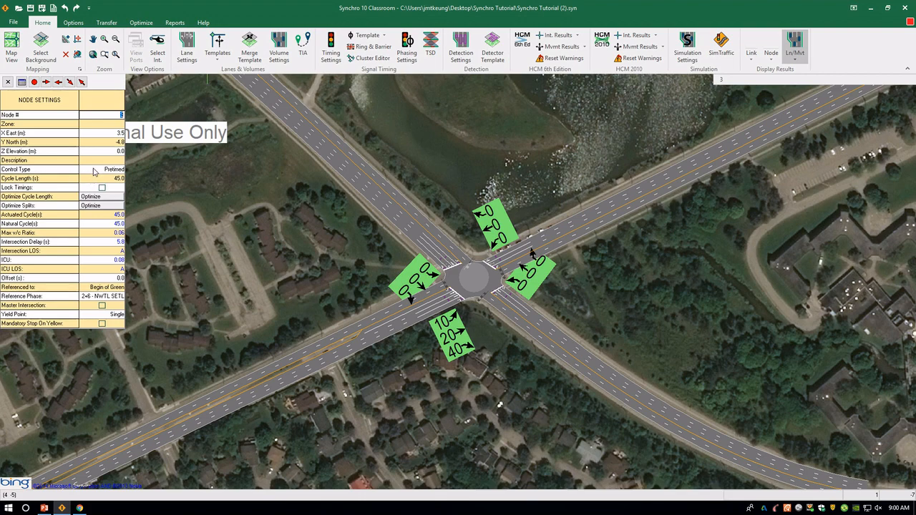
left_click(98, 170)
left_click(98, 171)
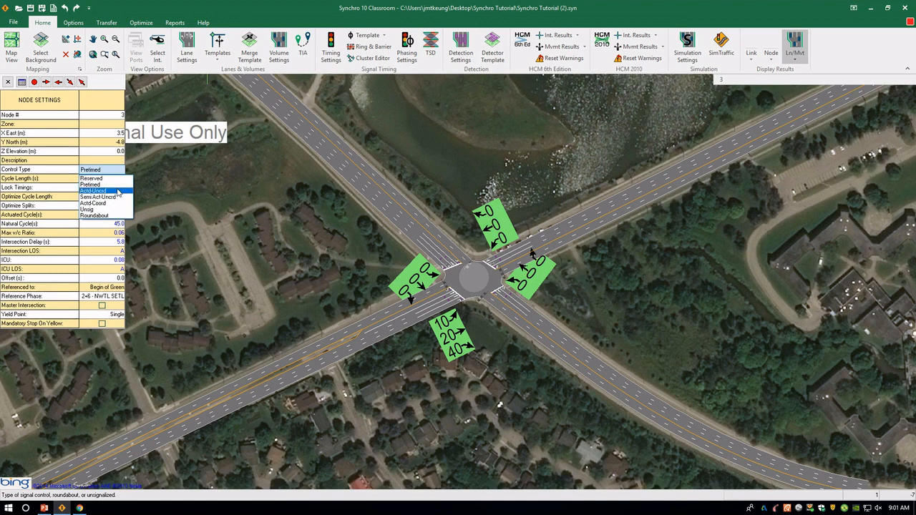
left_click(118, 191)
Try the Roundabout control type on the intersection, inspect the layout and restore Actd-Uncrd.
left_click(107, 170)
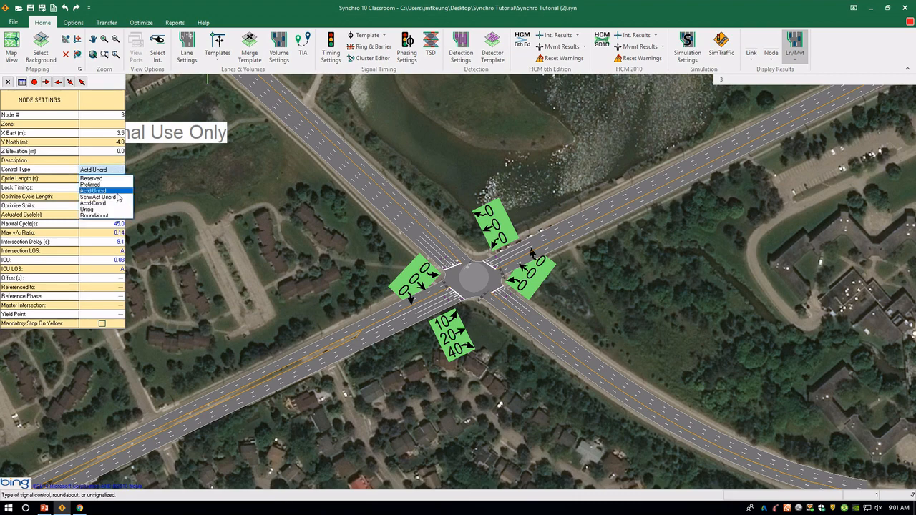
left_click(104, 218)
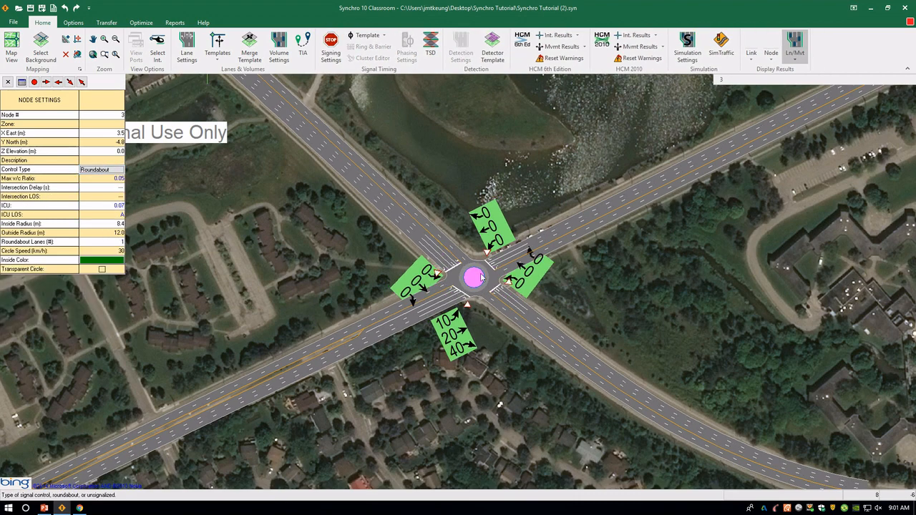
scroll(525, 275, "up", 1)
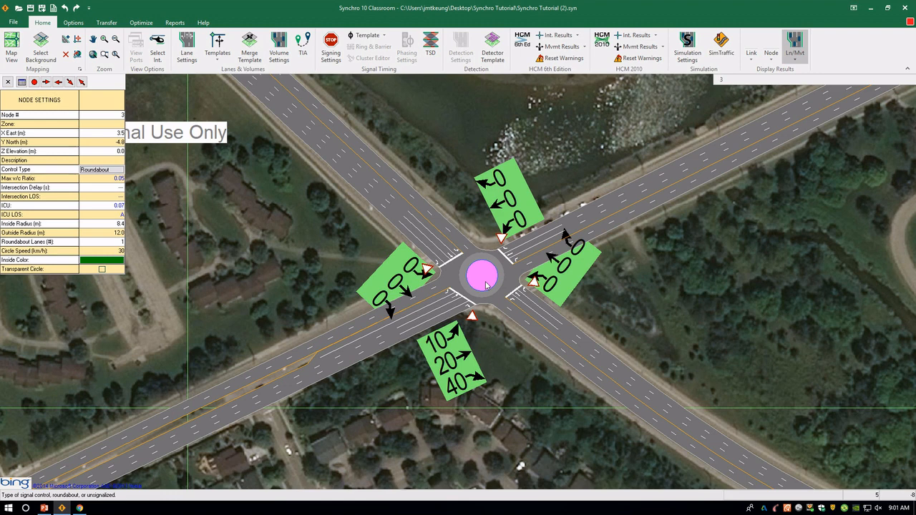
left_click(104, 169)
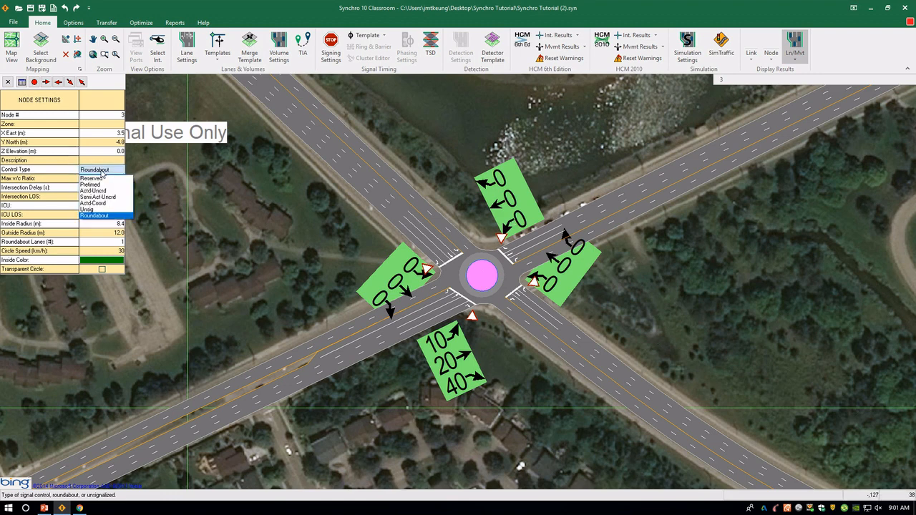
left_click(103, 195)
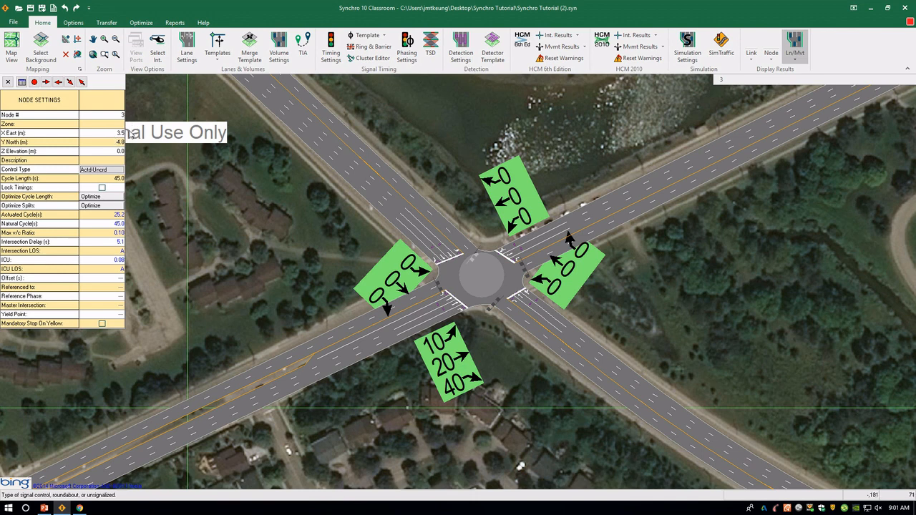
View the intersection's timing settings and control type options, return to the map and reopen the node's timing settings.
left_click(329, 53)
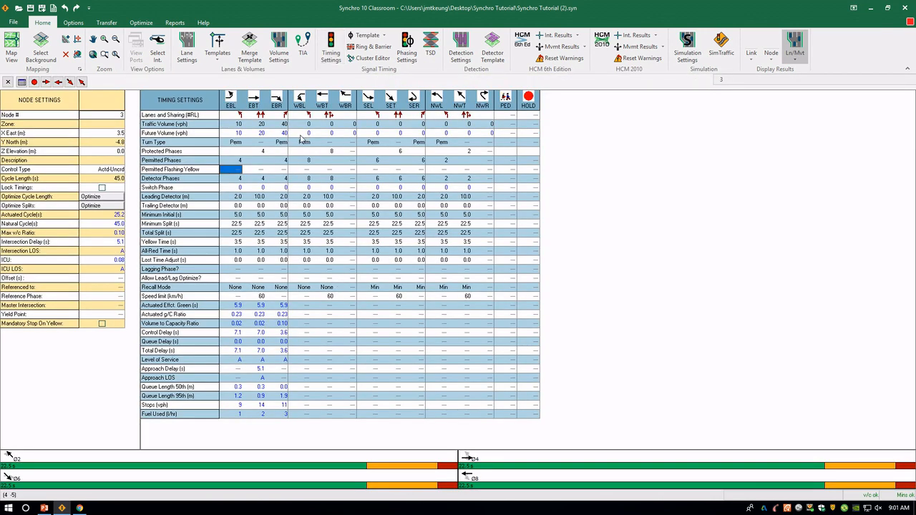
left_click(106, 170)
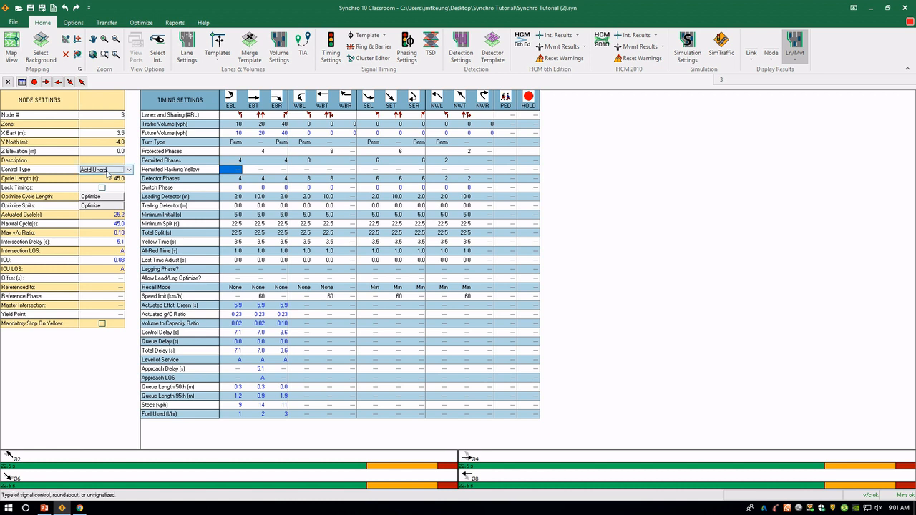
left_click(107, 171)
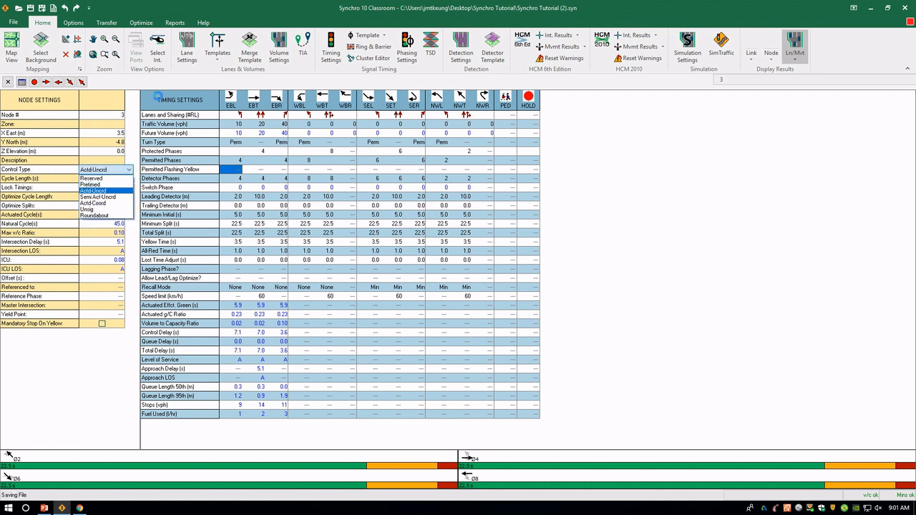
left_click(325, 56)
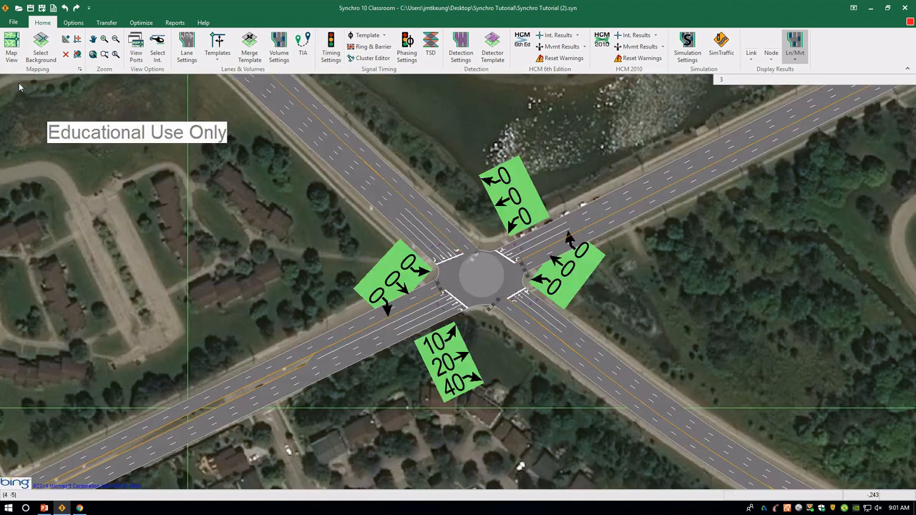
left_click(12, 50)
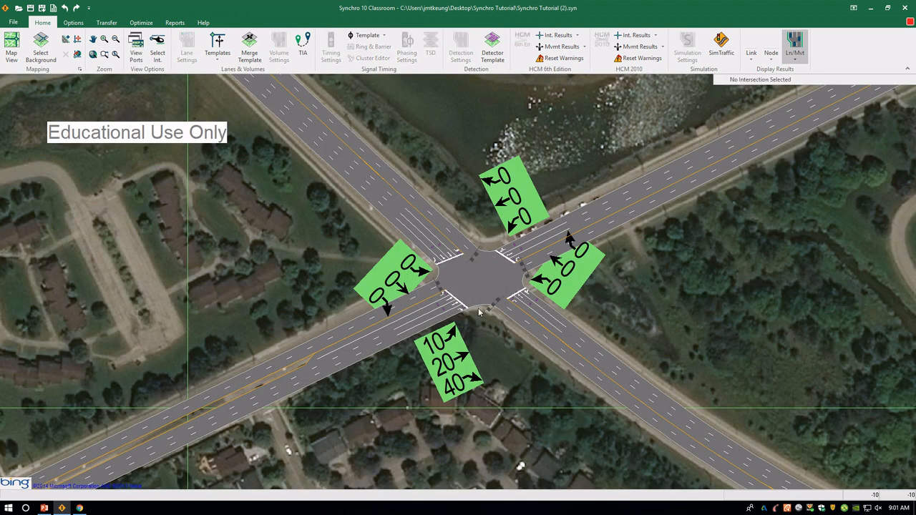
left_click(483, 298)
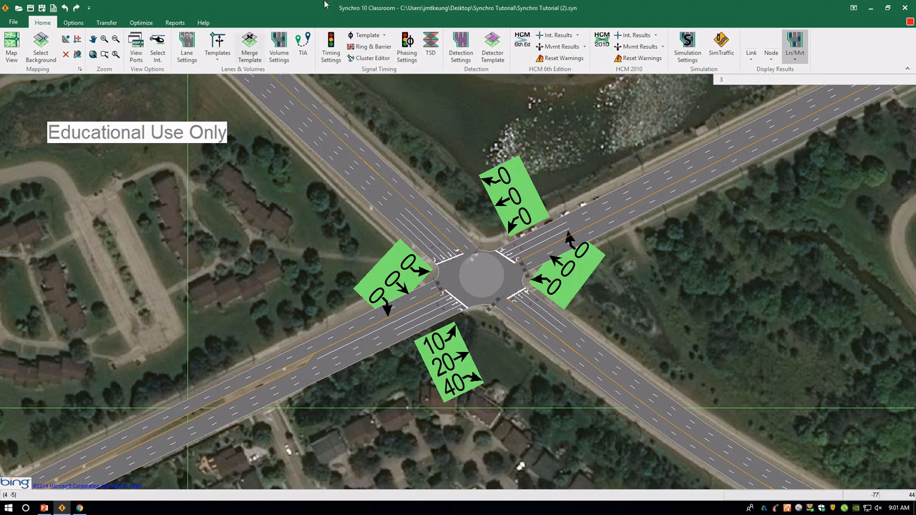
left_click(330, 50)
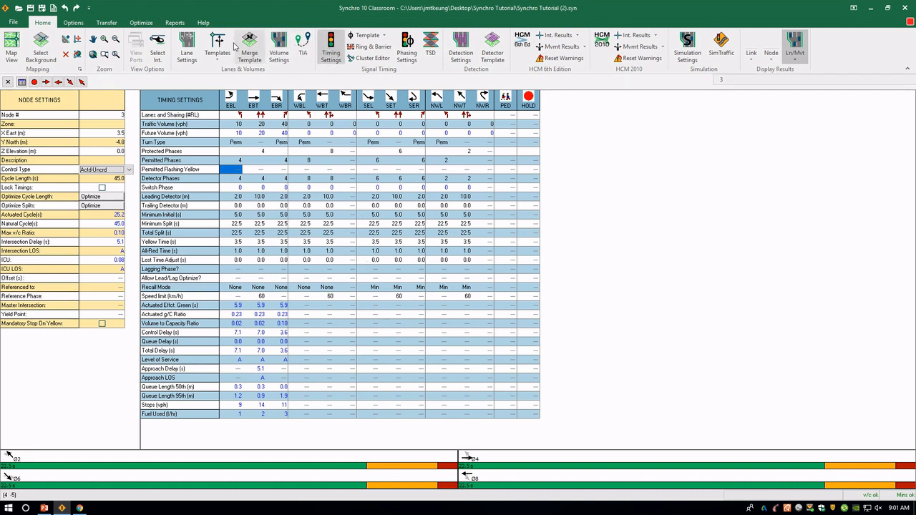
Set yellow times to 3.0 s eastbound and northwestbound, 4.0 s westbound and southeastbound, and all-red times to 2.0 s eastbound and westbound.
left_click(236, 234)
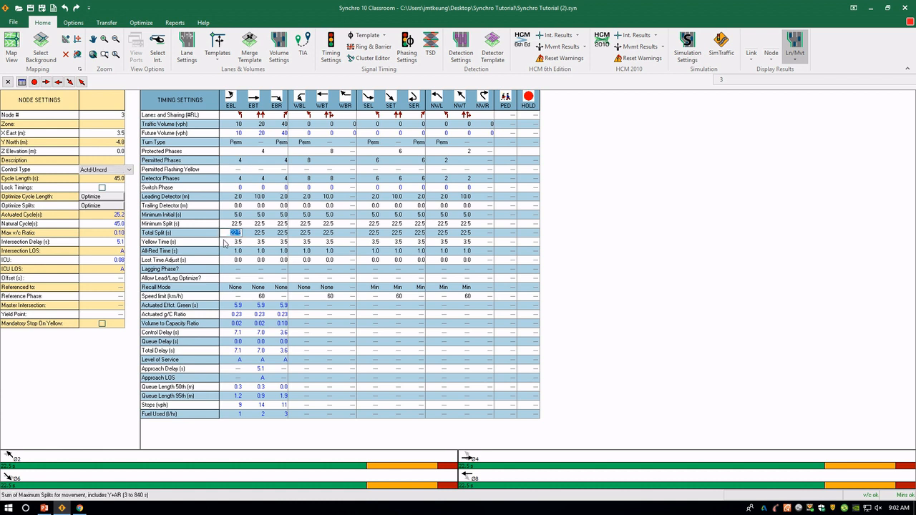
left_click(224, 244)
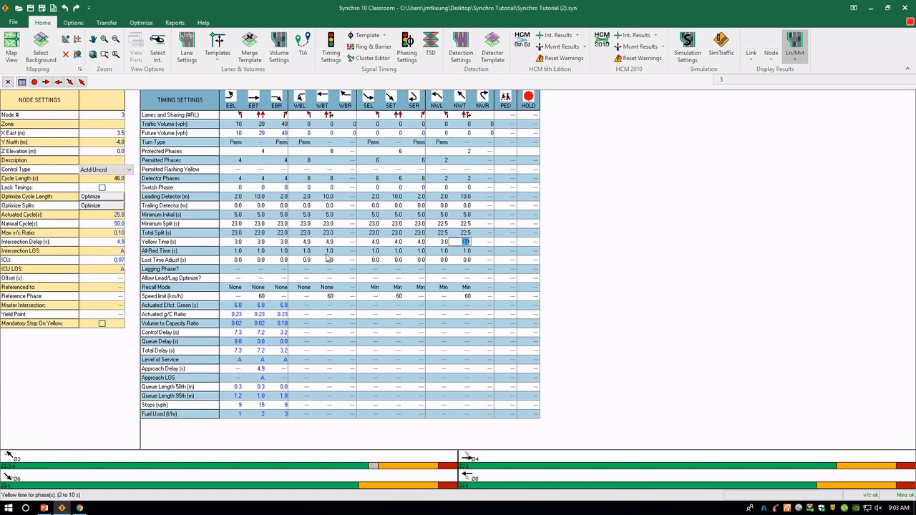
left_click(327, 251)
type("22")
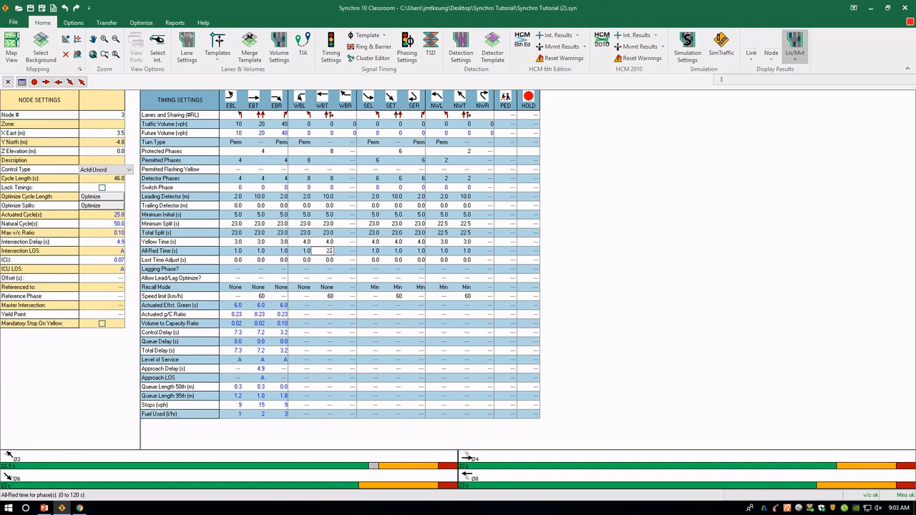
left_click(260, 252)
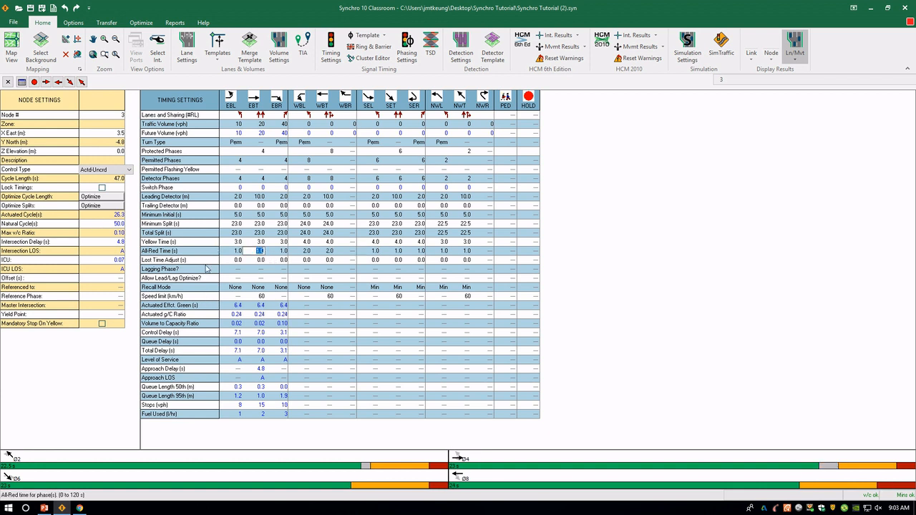
type("2")
key("Return")
Try Prot as the turn type of the eastbound left movement, and set it to pm+pt.
left_click(227, 142)
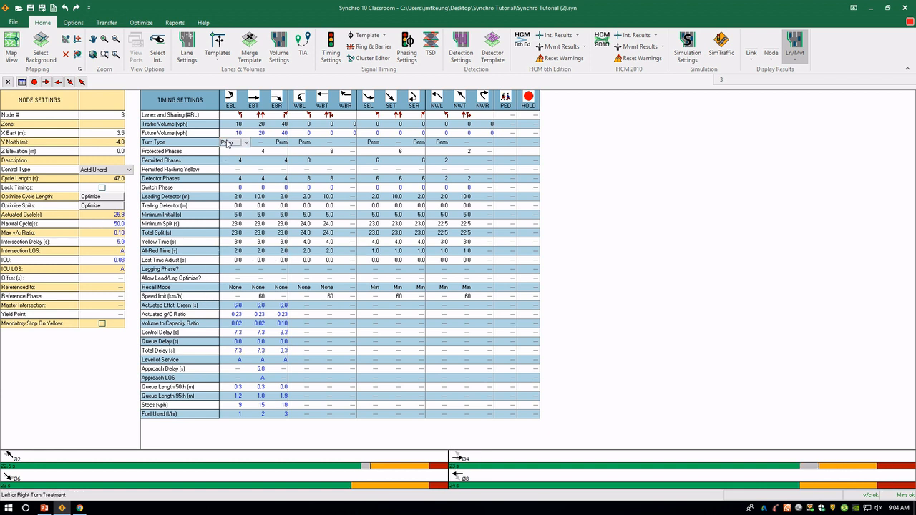
left_click(226, 163)
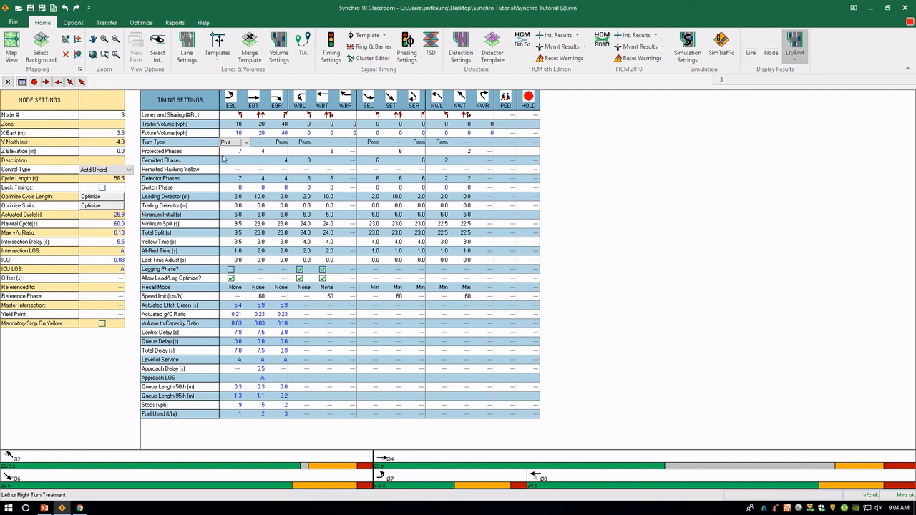
left_click(236, 143)
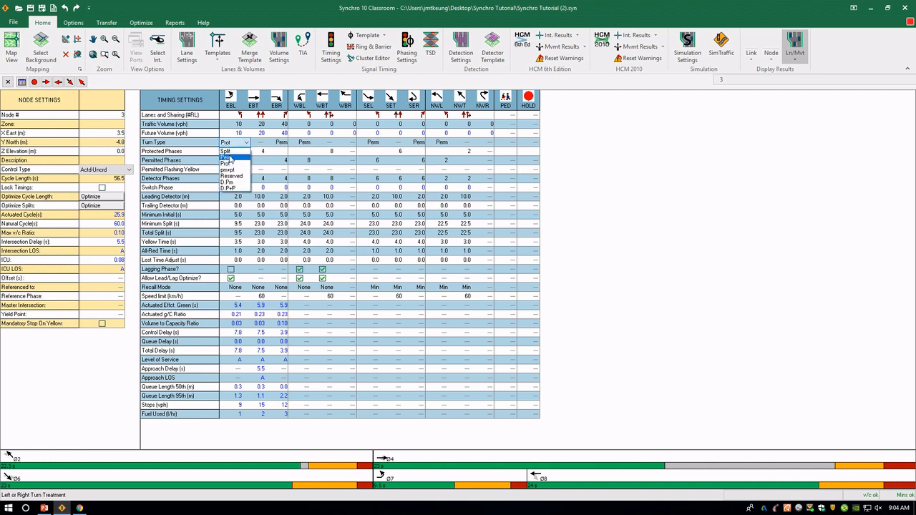
left_click(165, 142)
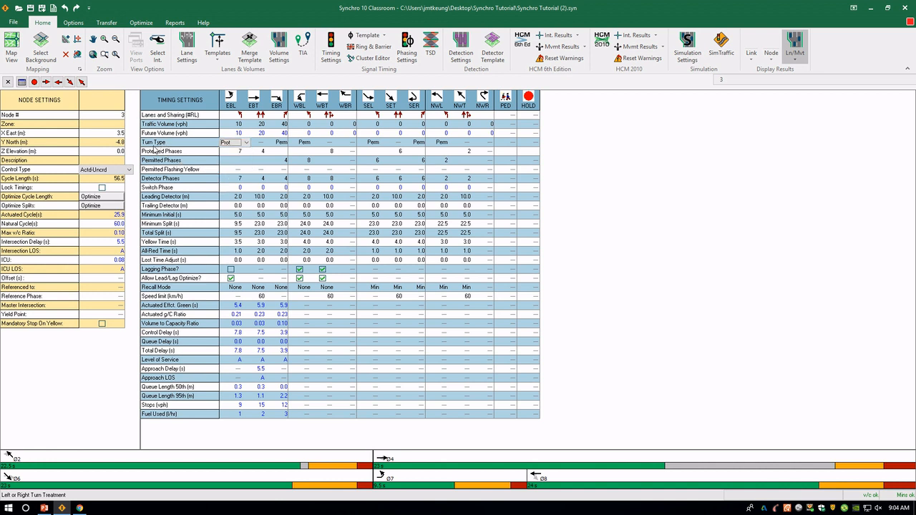
left_click(246, 142)
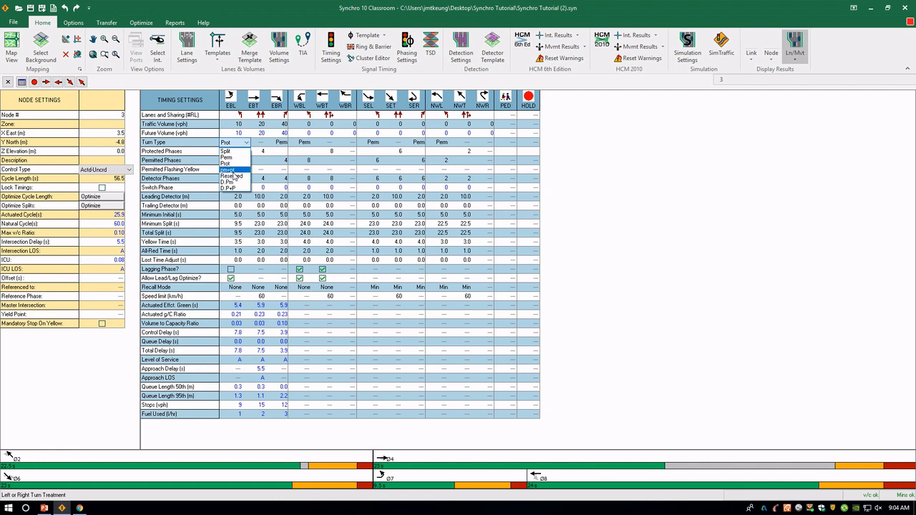
left_click(237, 172)
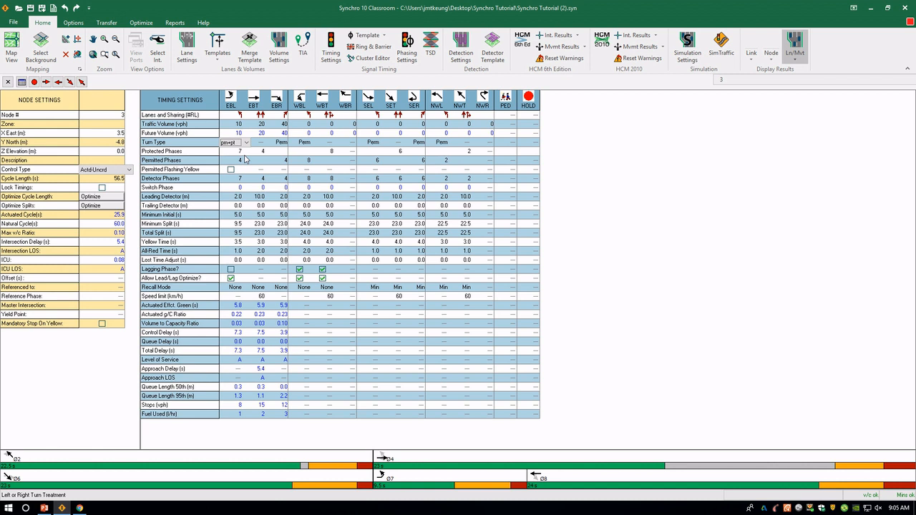
Review the eastbound turn type options, choosing pm+pt for the left movement and Perm for the right movement.
left_click(246, 143)
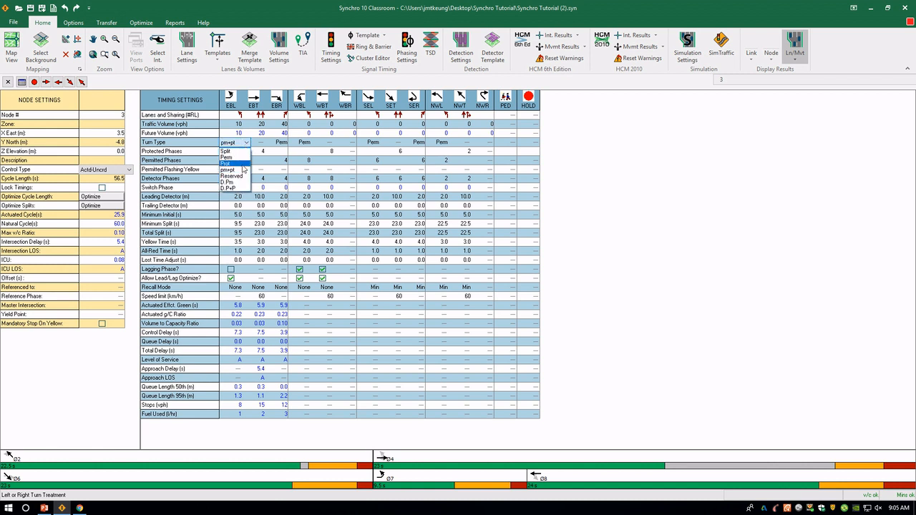
left_click(245, 171)
left_click(279, 143)
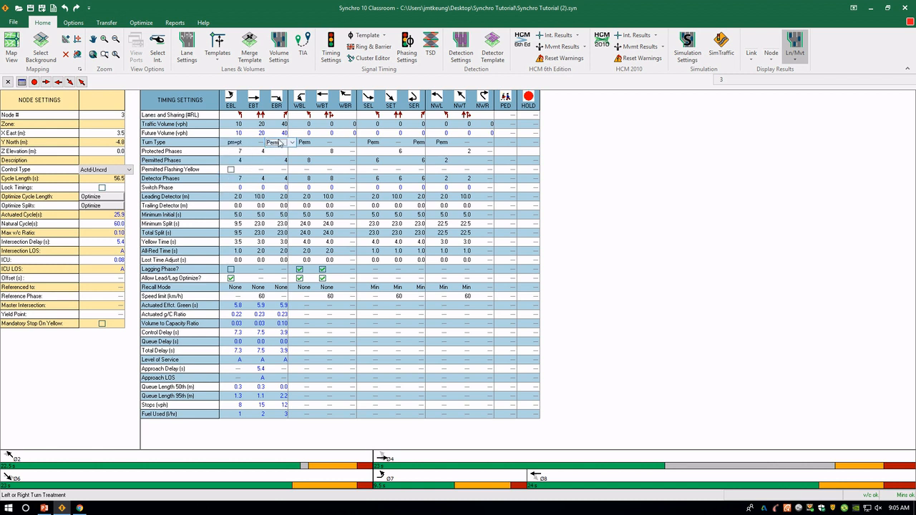
left_click(279, 143)
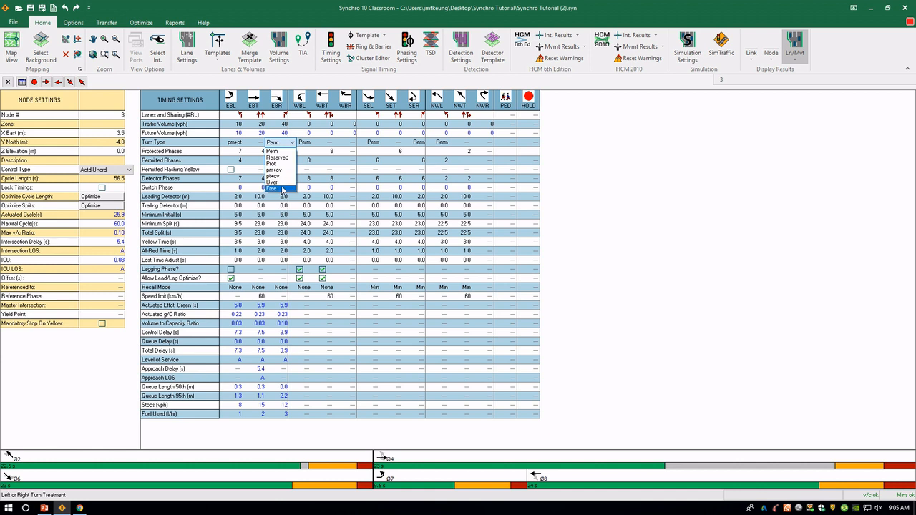
left_click(276, 151)
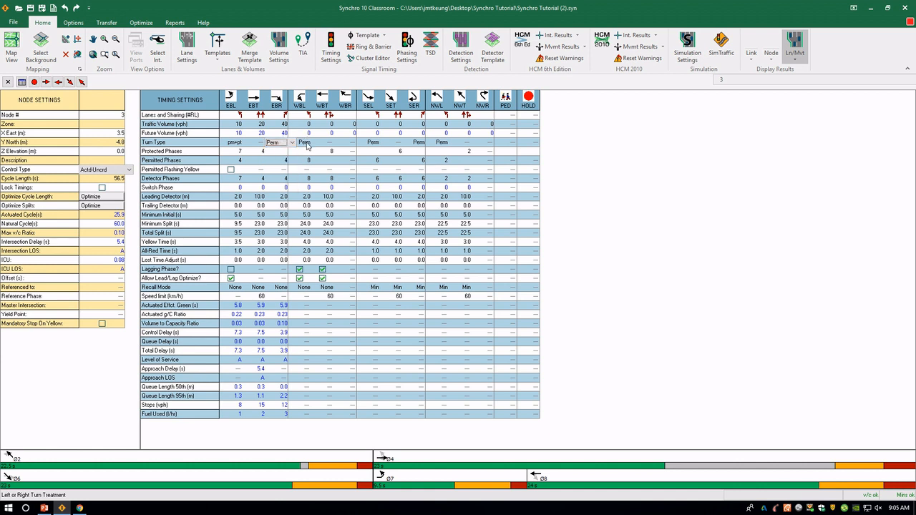
Set the turn type to pm+pt for the westbound, southeastbound and northwestbound left movements.
left_click(307, 143)
left_click(313, 143)
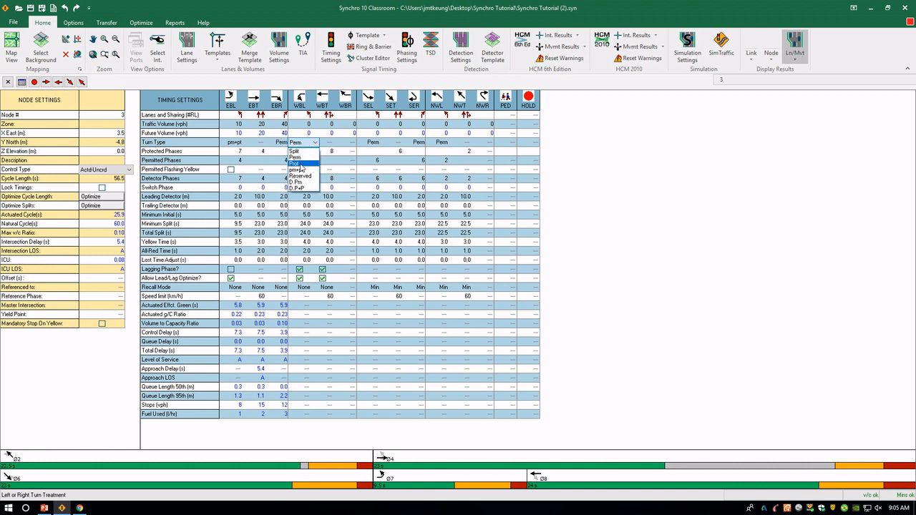
left_click(307, 163)
left_click(367, 143)
left_click(384, 142)
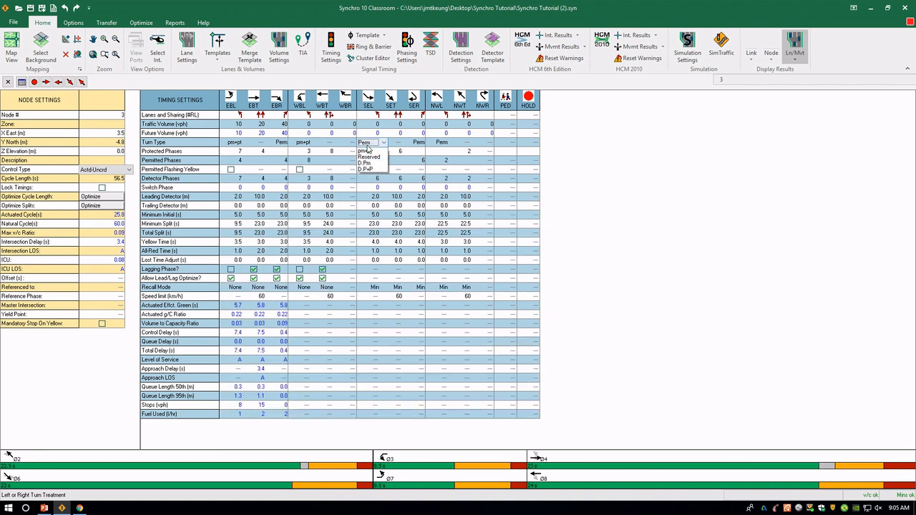
left_click(368, 163)
left_click(415, 133)
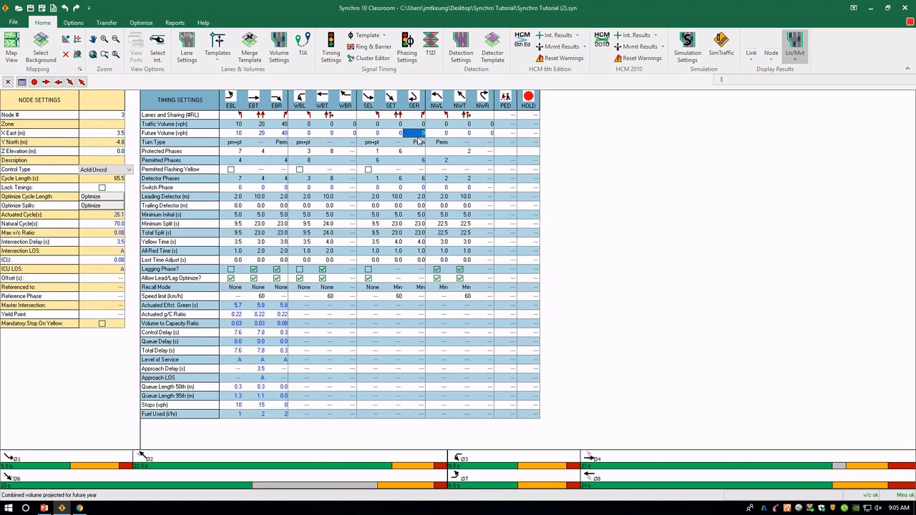
left_click(441, 142)
left_click(452, 142)
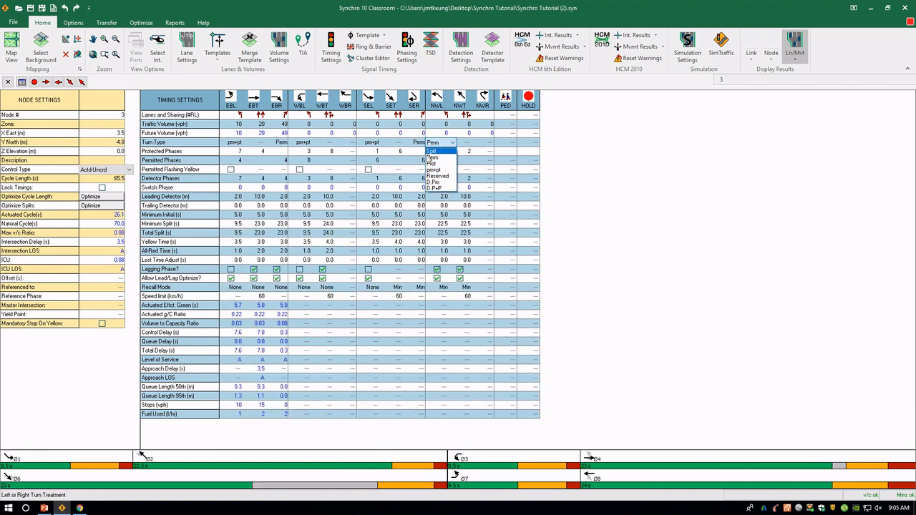
left_click(439, 163)
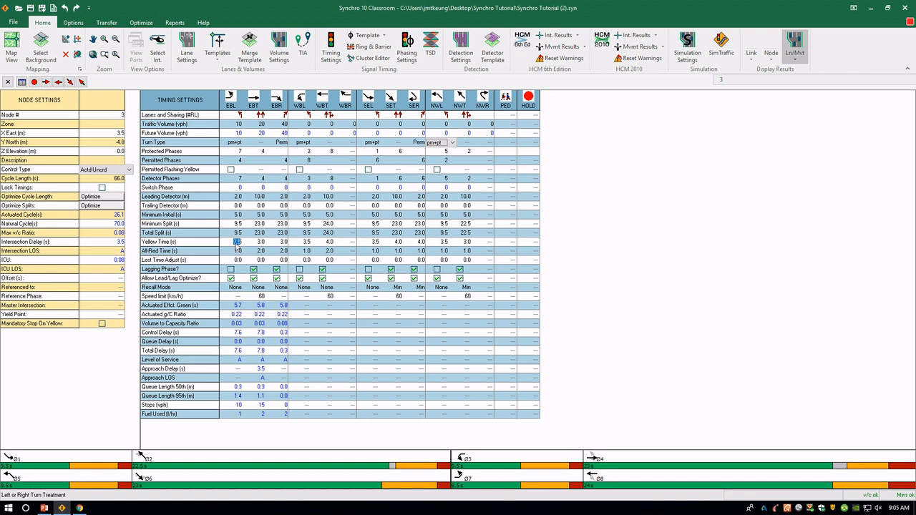
Open the eastbound left movement's yellow time for editing.
left_click(238, 242)
left_click(236, 251)
left_click(237, 242)
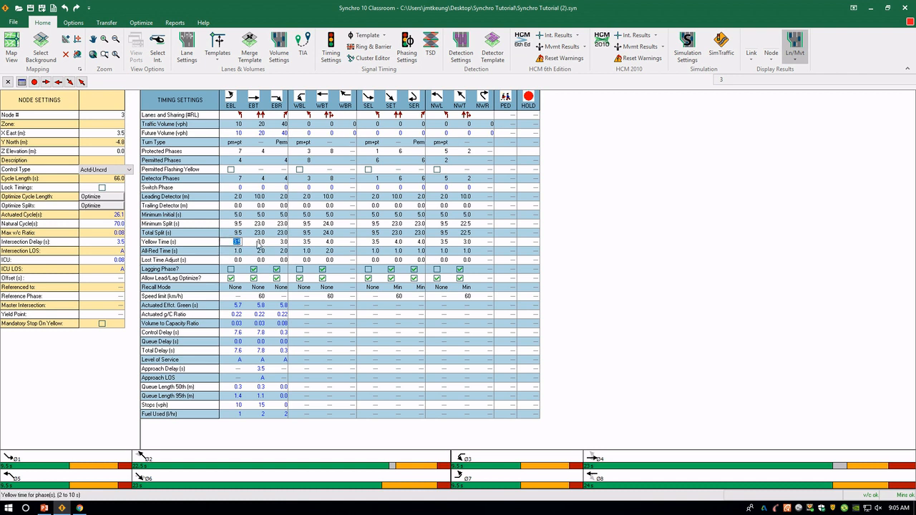
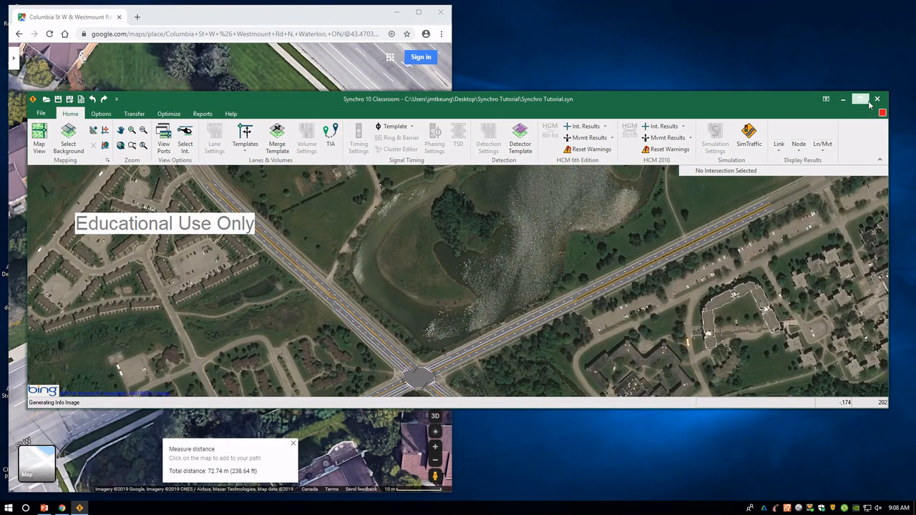
Maximize the window showing Synchro Tutorial.syn, select the intersection's eastbound approach and open its timing settings.
left_click(859, 99)
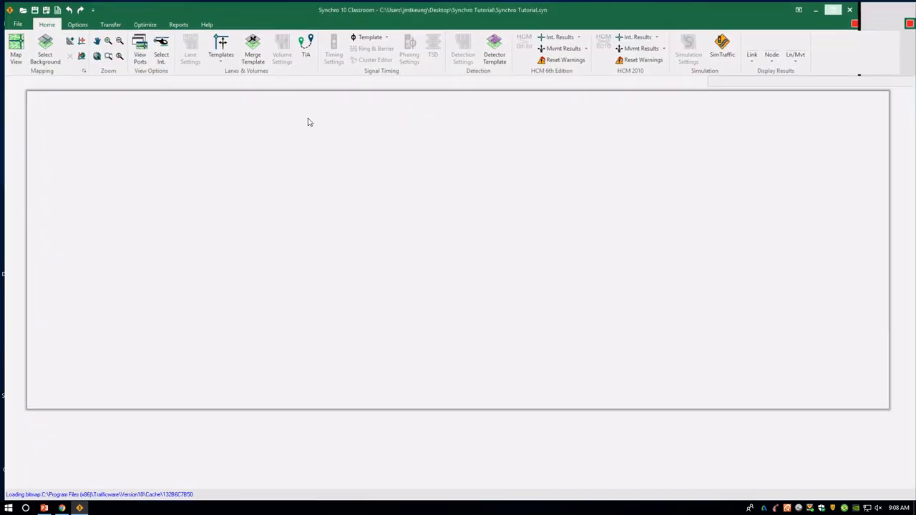
double_click(354, 305)
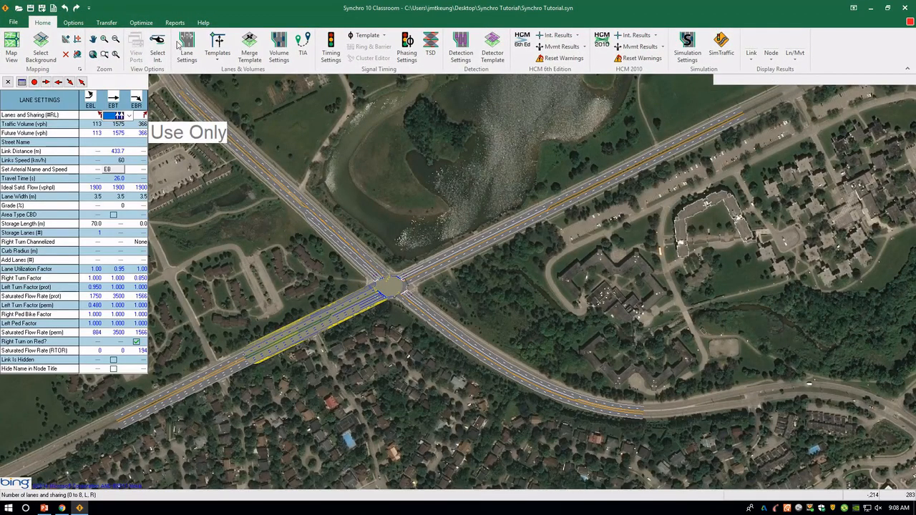
left_click(332, 49)
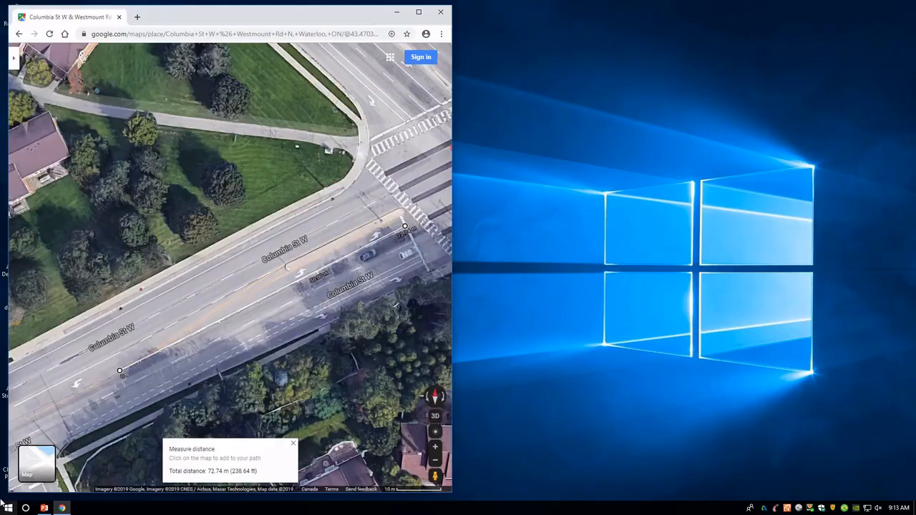
Launch Synchro 10, maximize its window, select the eastbound approach and open the timing settings in Synchro Tutorial (2).syn.
key("super")
type("sy")
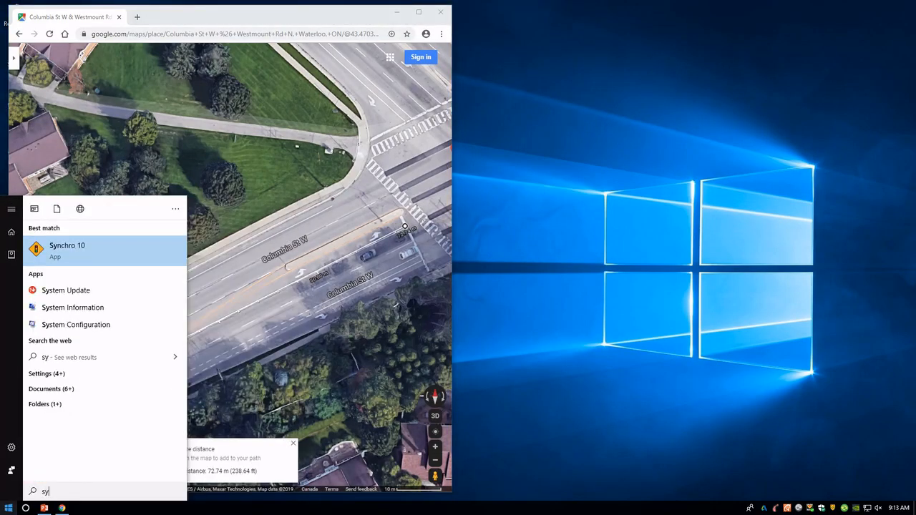
key("Return")
left_click(476, 314)
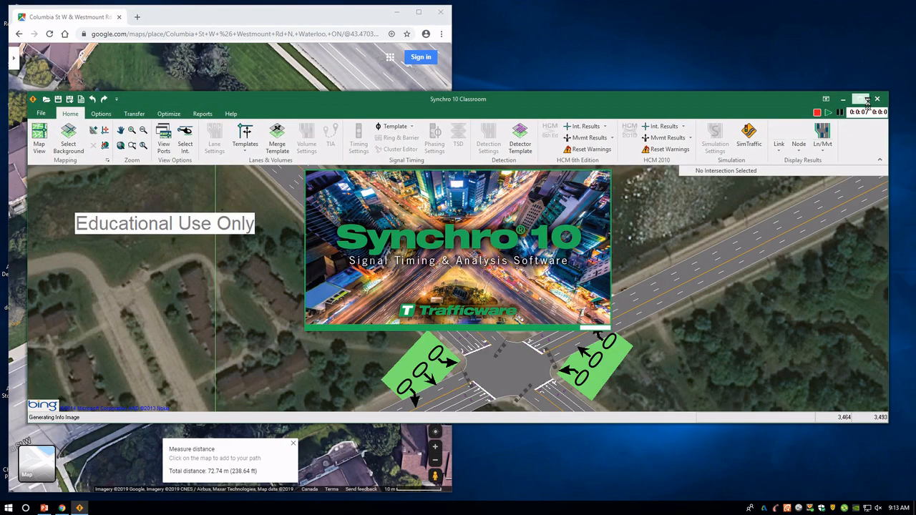
left_click(861, 99)
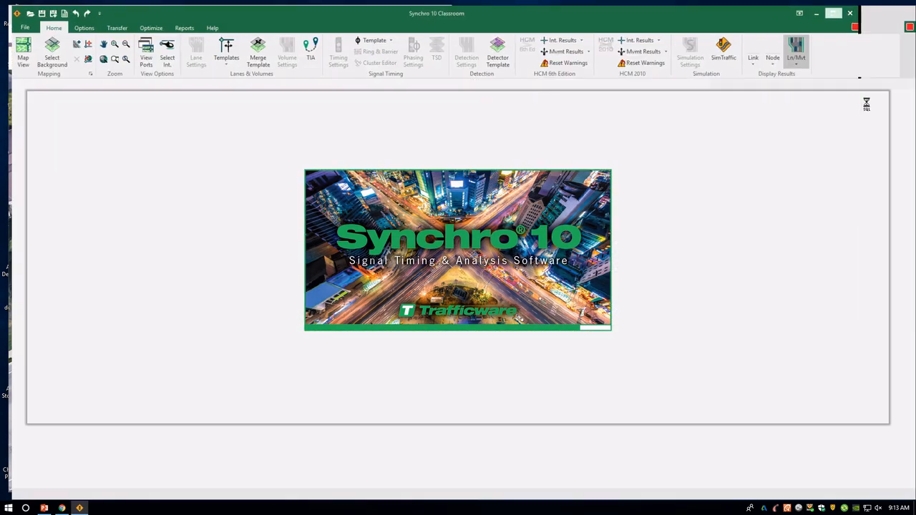
double_click(406, 327)
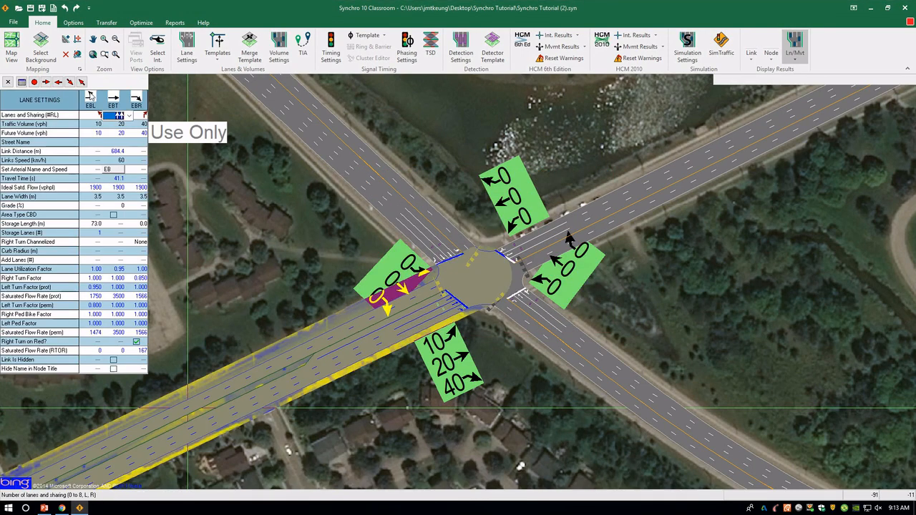
left_click(331, 51)
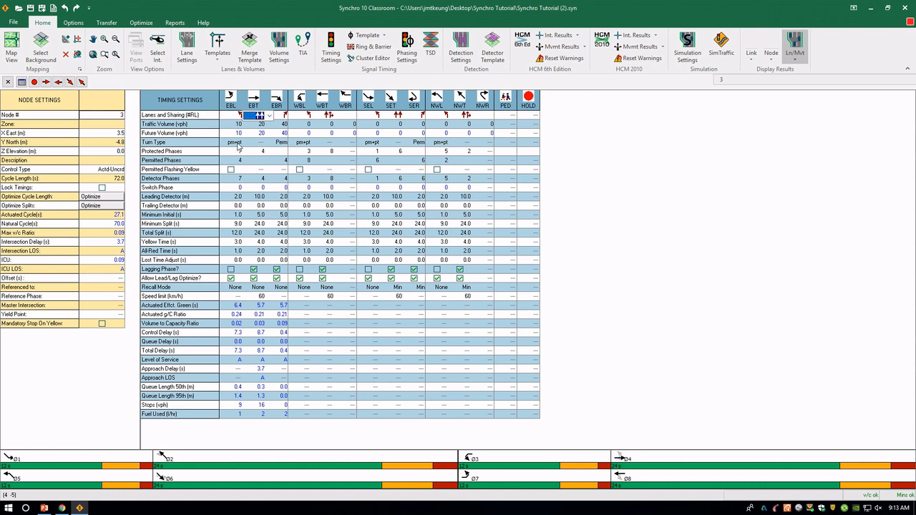
Review the turn type options and select pm+pt for the eastbound, westbound and southeastbound left movements.
left_click(238, 143)
left_click(238, 146)
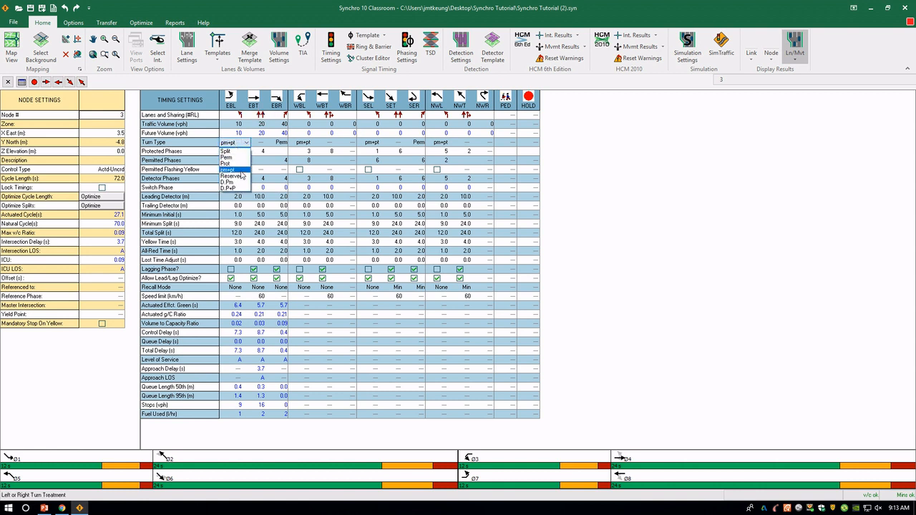
left_click(241, 171)
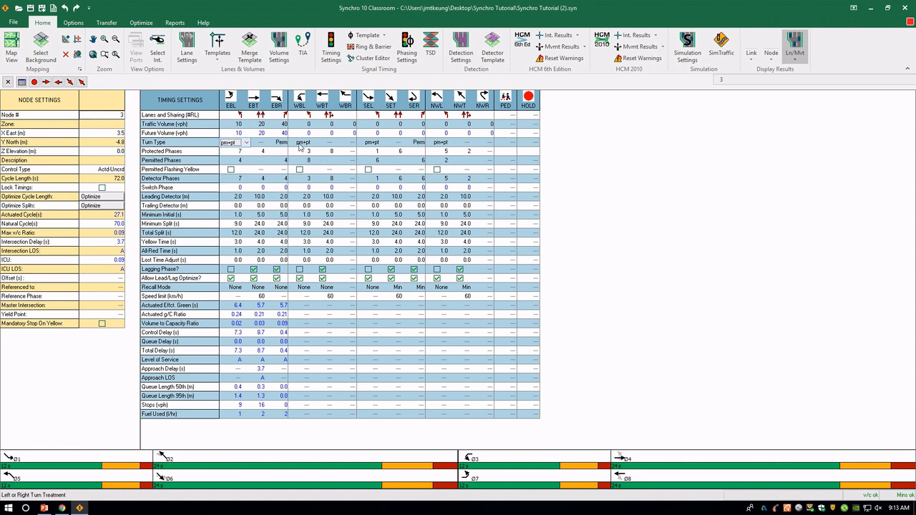
left_click(286, 144)
left_click(300, 143)
left_click(300, 144)
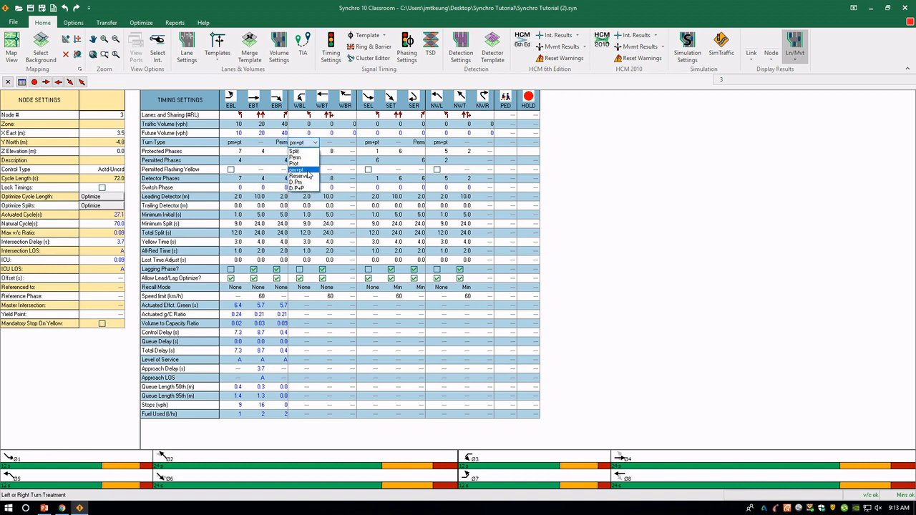
left_click(307, 172)
left_click(379, 143)
left_click(376, 143)
left_click(377, 143)
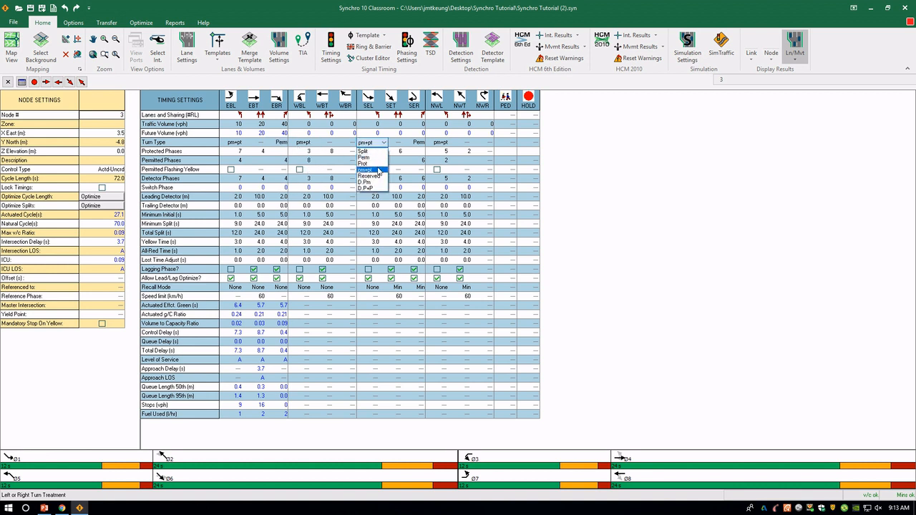
left_click(379, 169)
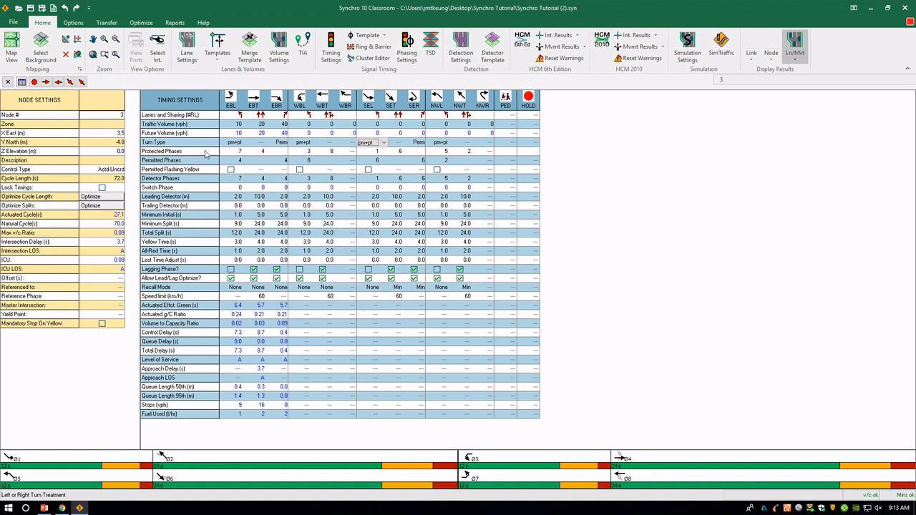
Set the protected phase to 1 for the northwestbound left movement and 2 for the southeastbound through movement.
left_click(371, 151)
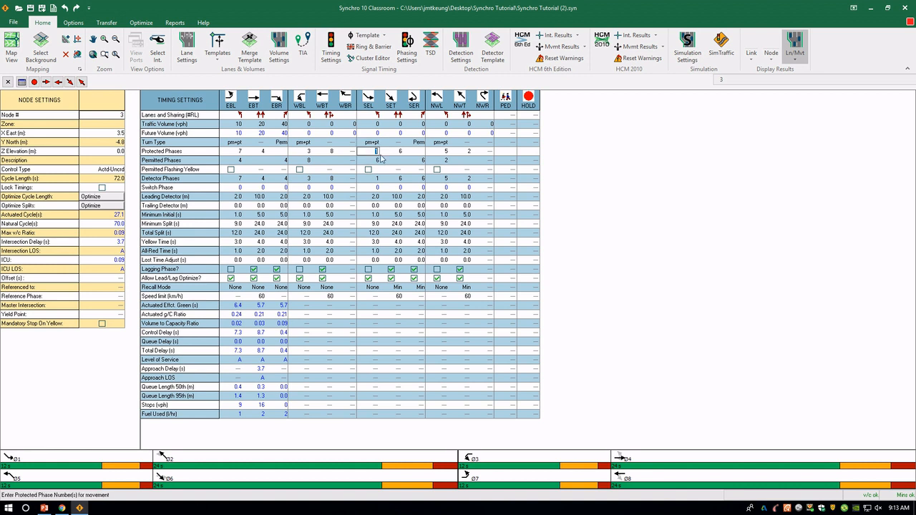
left_click(440, 151)
type("1")
left_click(468, 152)
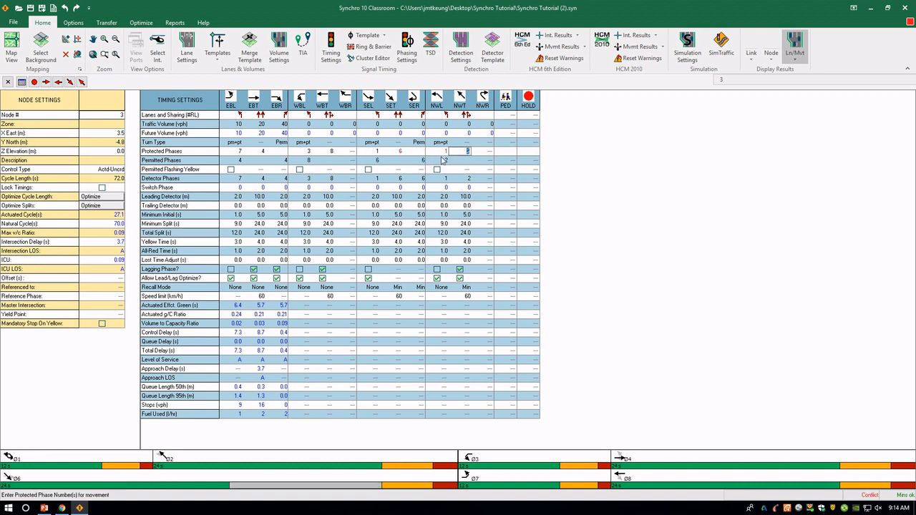
left_click(400, 153)
left_click(445, 152)
left_click(395, 152)
type("2")
left_click(465, 151)
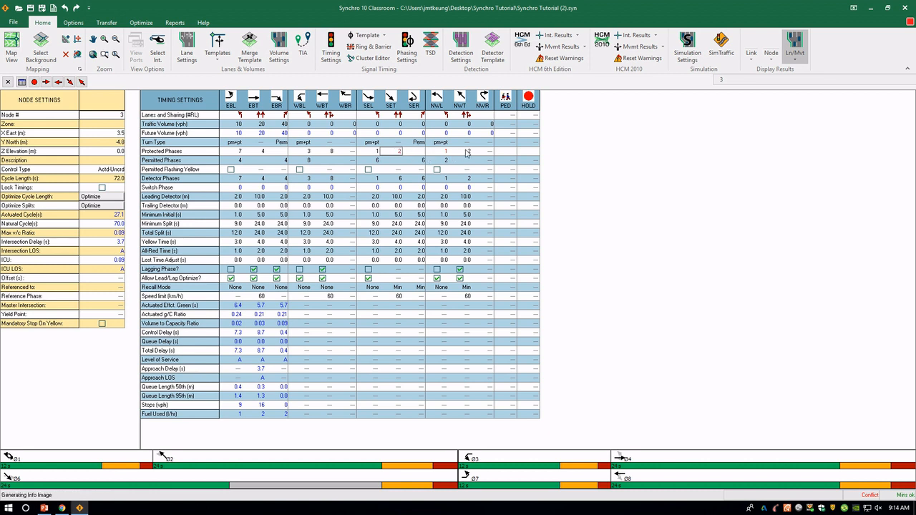
Set the permitted phase to 2 for the southeastbound left and right movements.
left_click(370, 160)
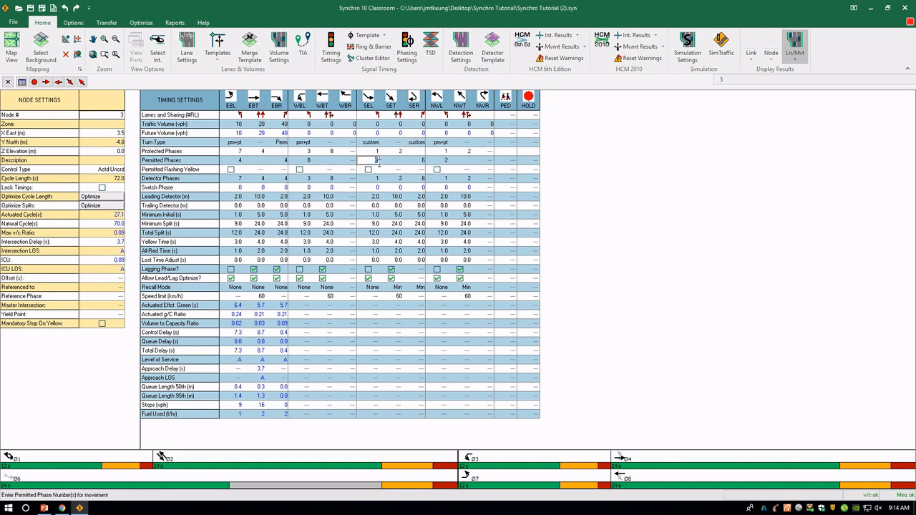
type("2")
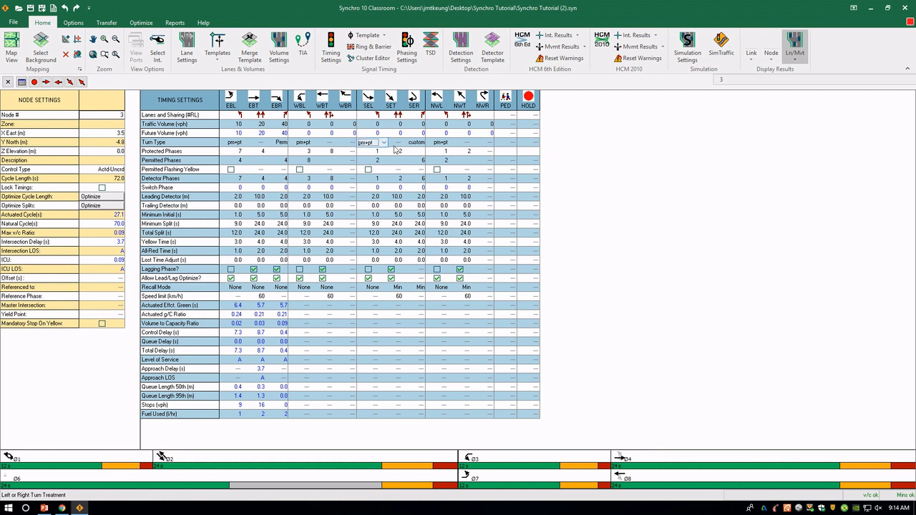
left_click(395, 172)
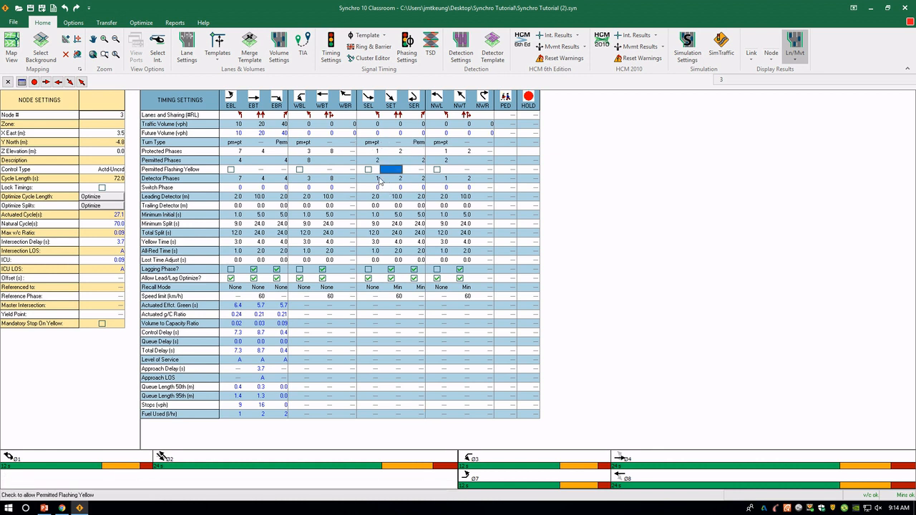
left_click(428, 143)
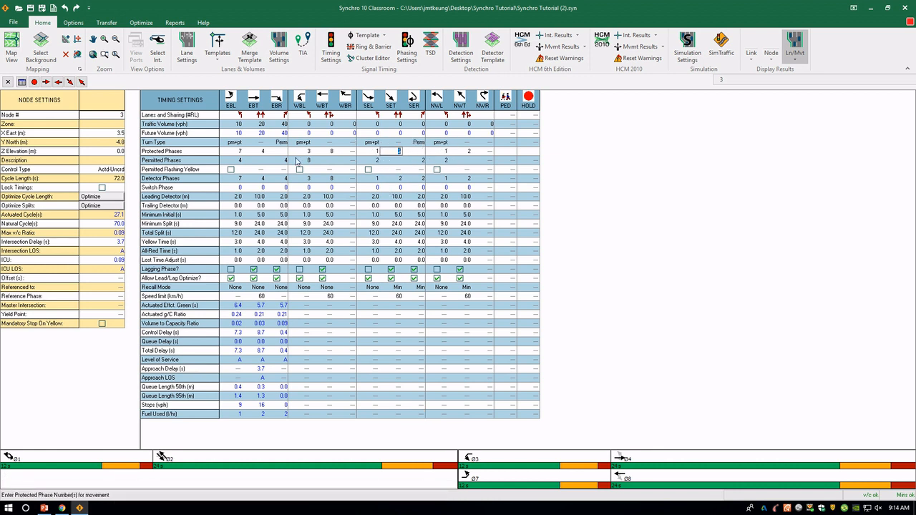
Set the protected phase to 3 for the eastbound left movement and 4 for the westbound through movement.
left_click(237, 152)
type("3")
key("Tab")
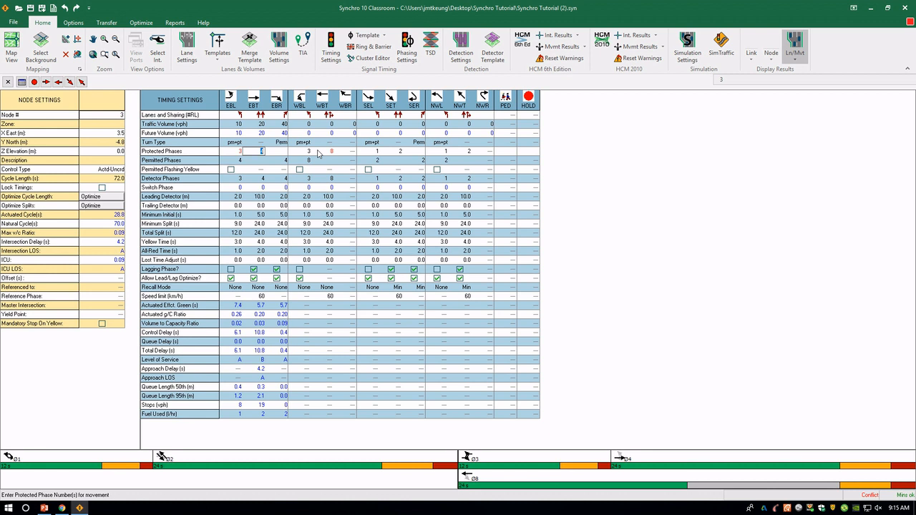
left_click(319, 153)
type("4")
Set the westbound left movement's permitted phase to 4 and save the file.
left_click(301, 163)
type("4")
left_click(364, 251)
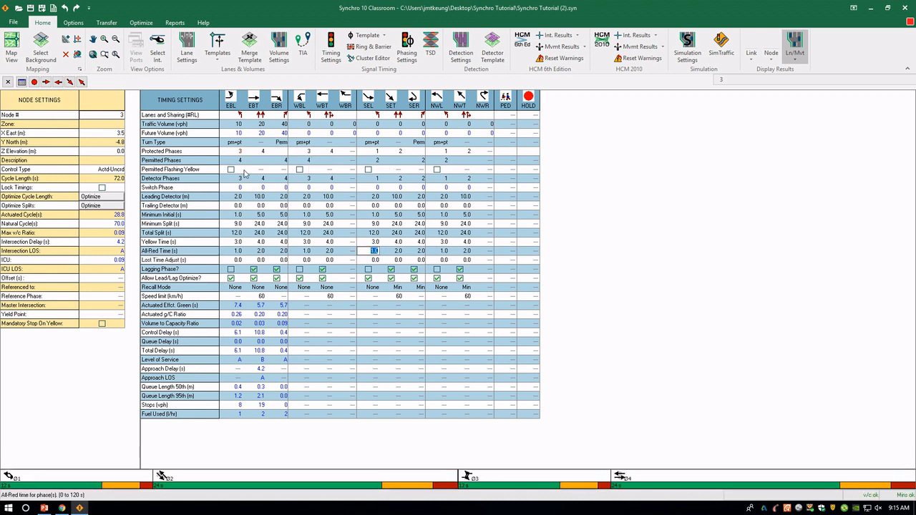
left_click(239, 151)
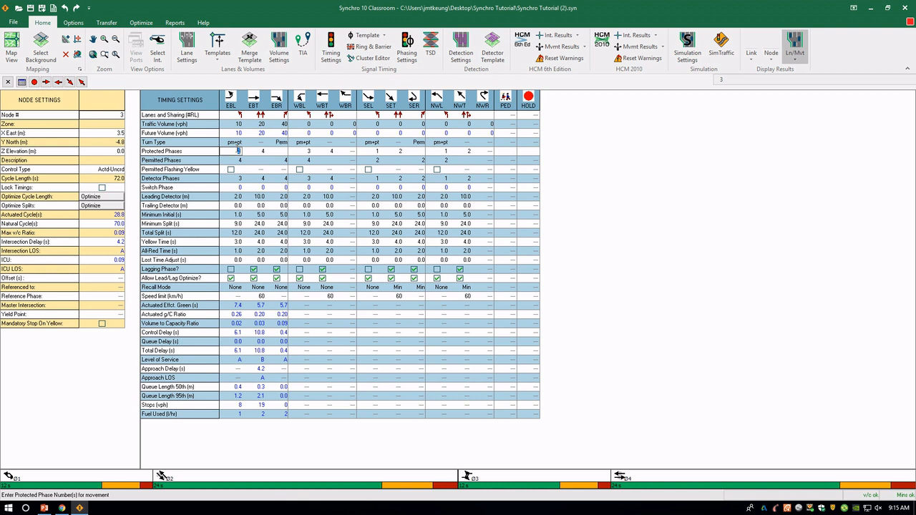
key("ctrl+s")
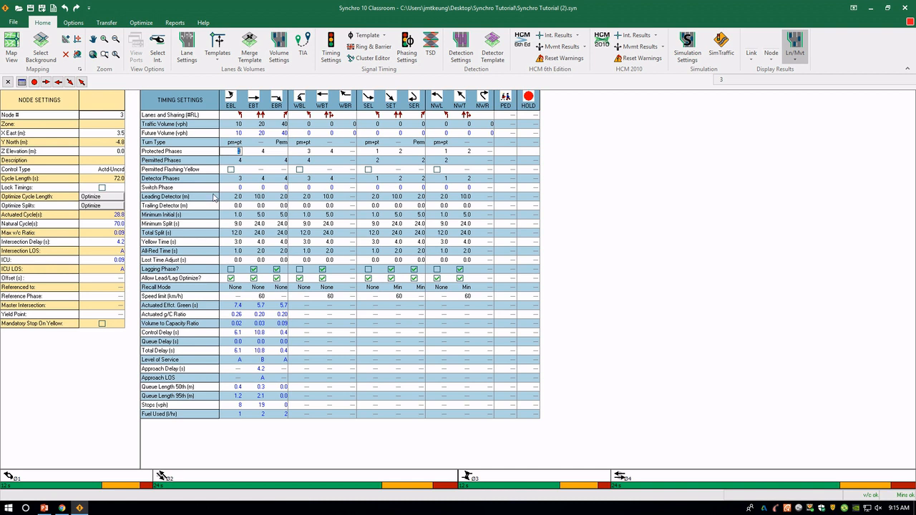
Set the minimum split of the eastbound and westbound through movements to 16 s and optimize the intersection's cycle length and splits.
left_click(228, 224)
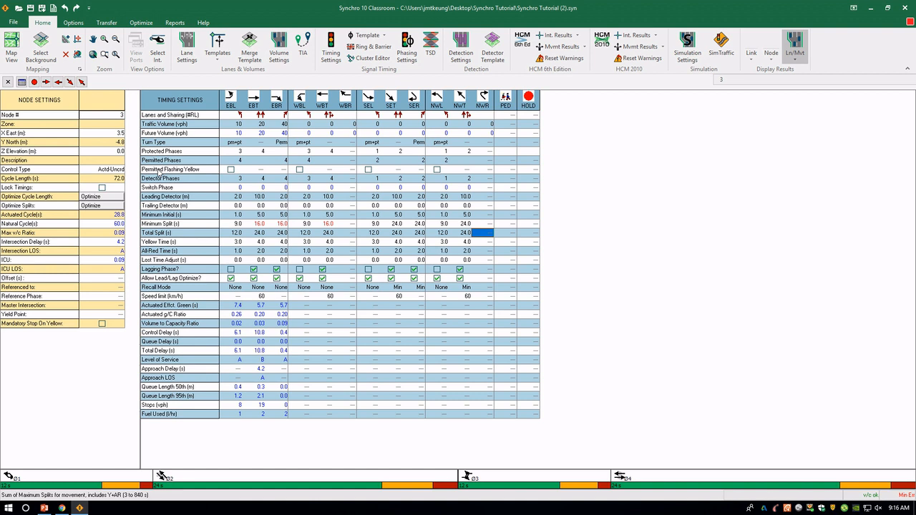
left_click(91, 197)
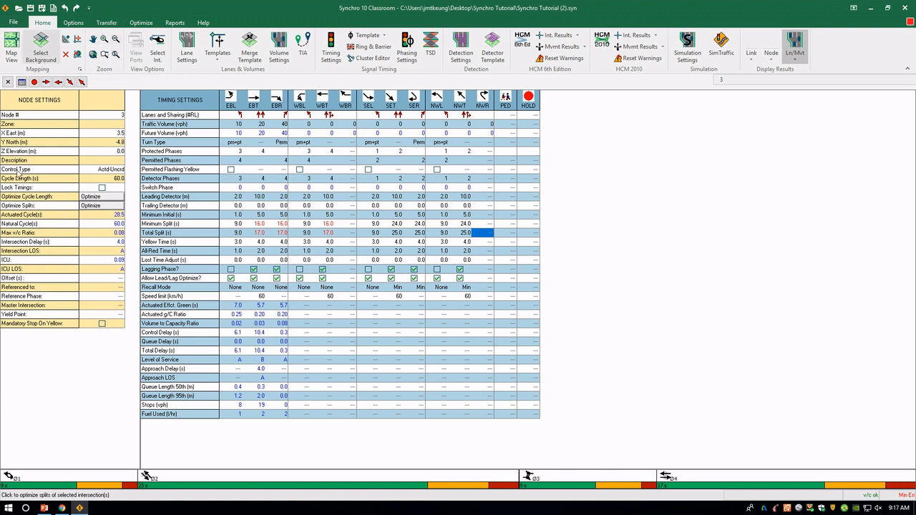
Run a manual network cycle length optimization from 50 to 150 s in increments of 10 for the entire network.
left_click(134, 24)
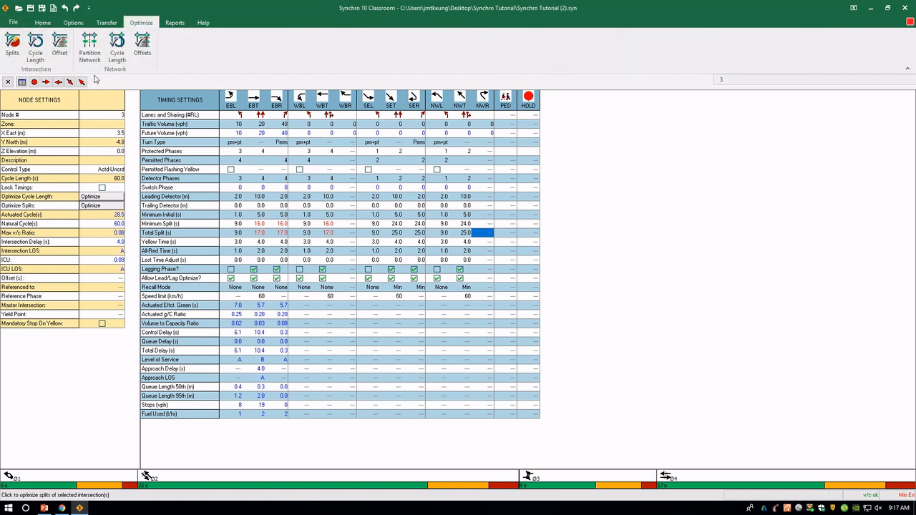
left_click(4, 48)
left_click(117, 63)
left_click(448, 268)
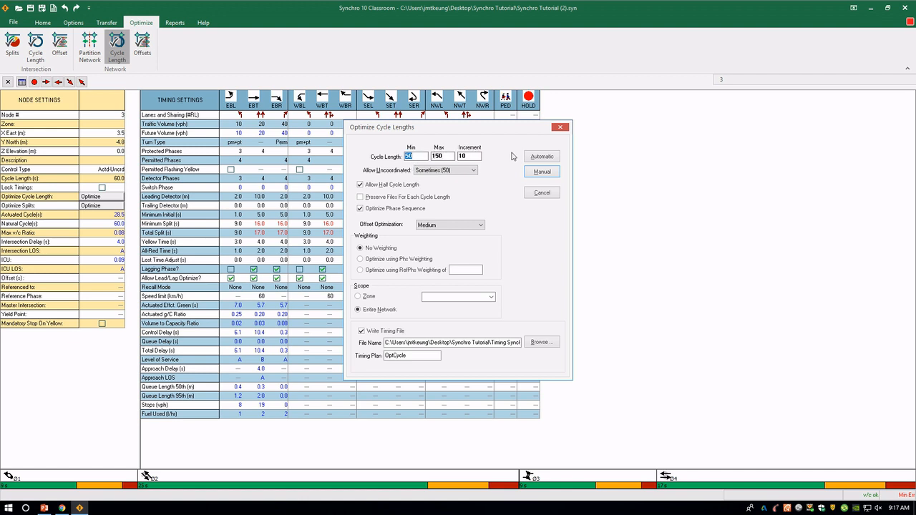
left_click(555, 176)
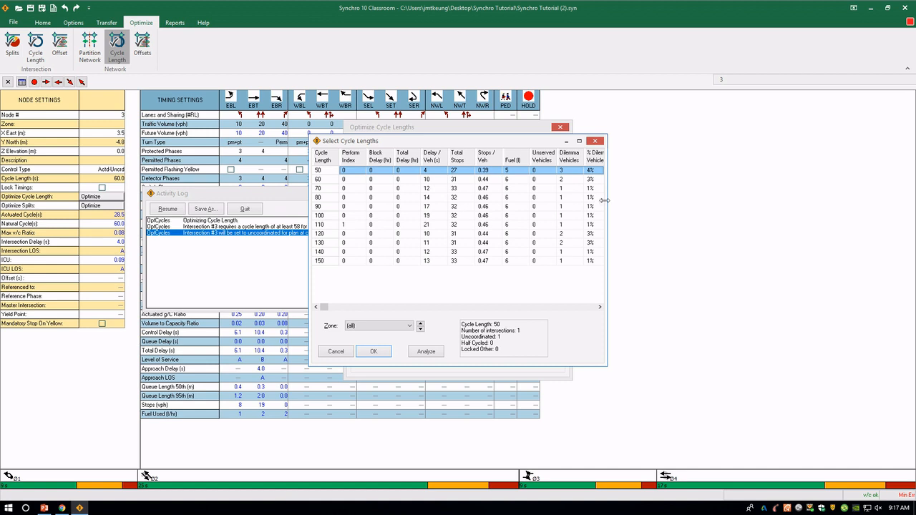
Compare the delay, stops, fuel, dilemma vehicles and average speed of the candidate cycle lengths.
left_click(391, 198)
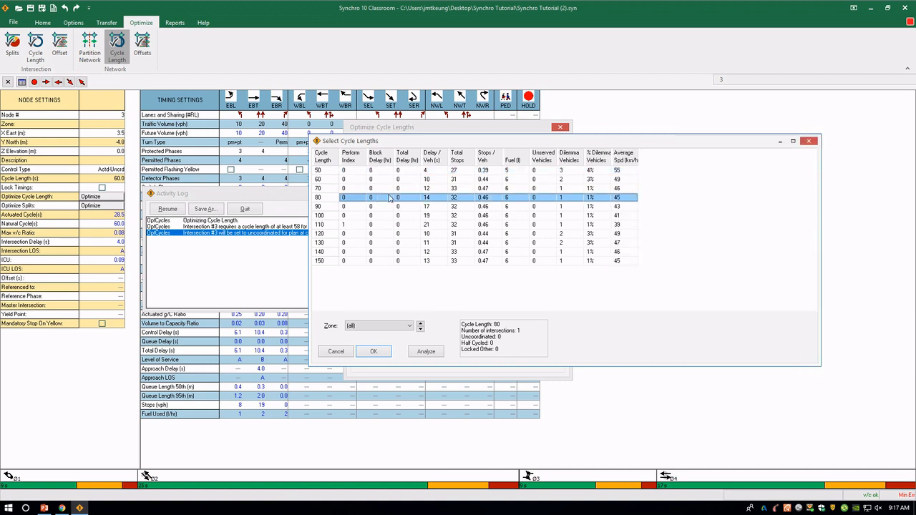
left_click(439, 188)
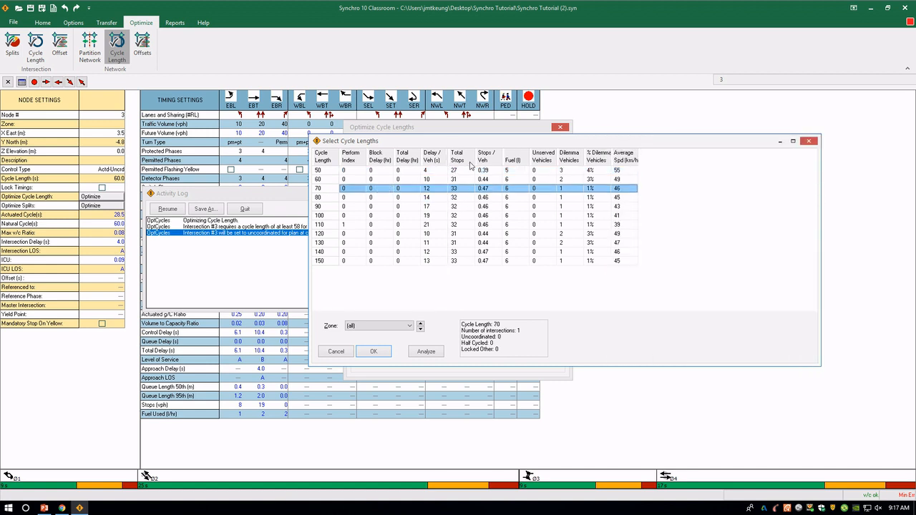
left_click(471, 180)
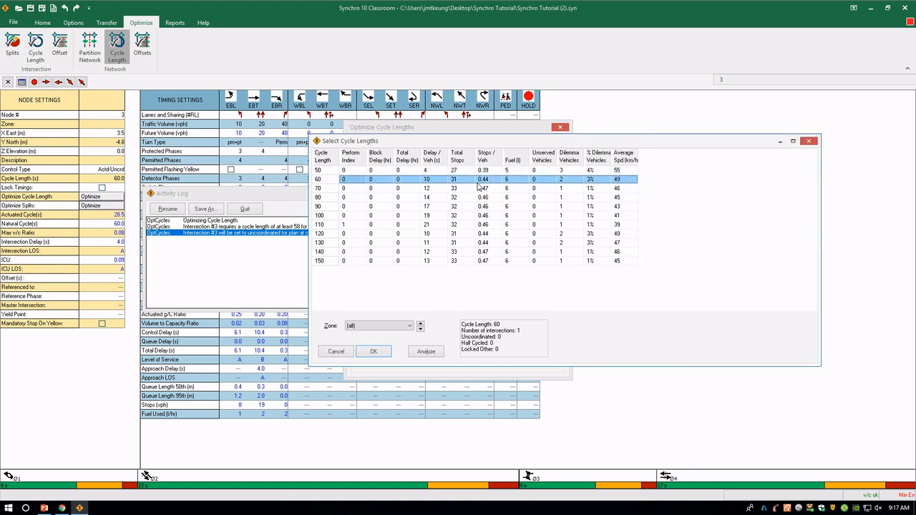
left_click(550, 171)
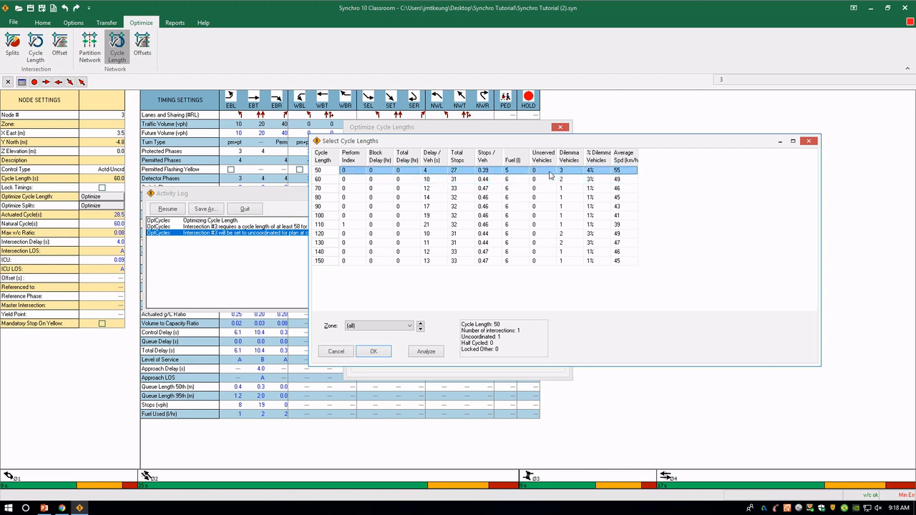
left_click(568, 226)
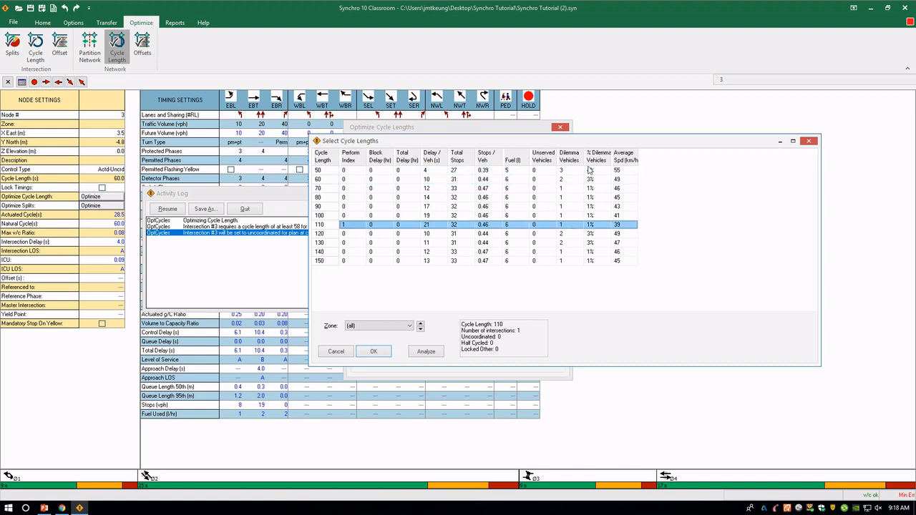
left_click(621, 209)
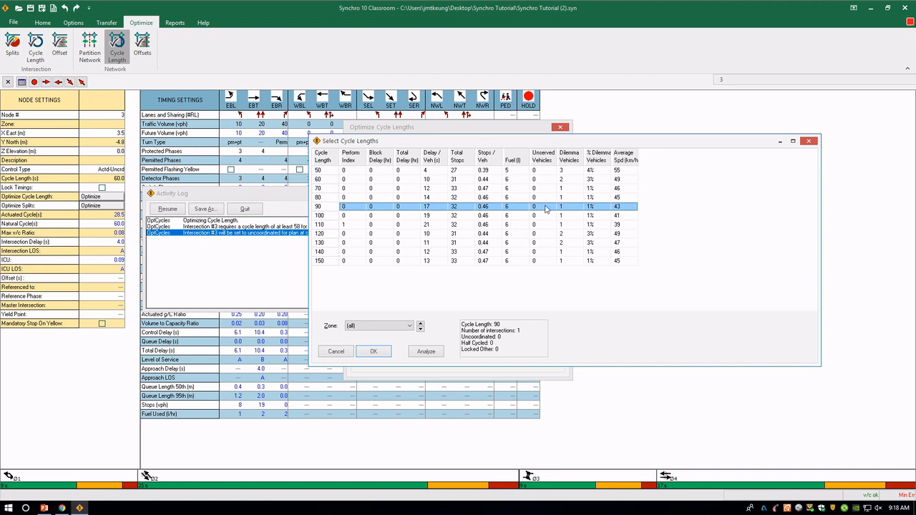
left_click(509, 171)
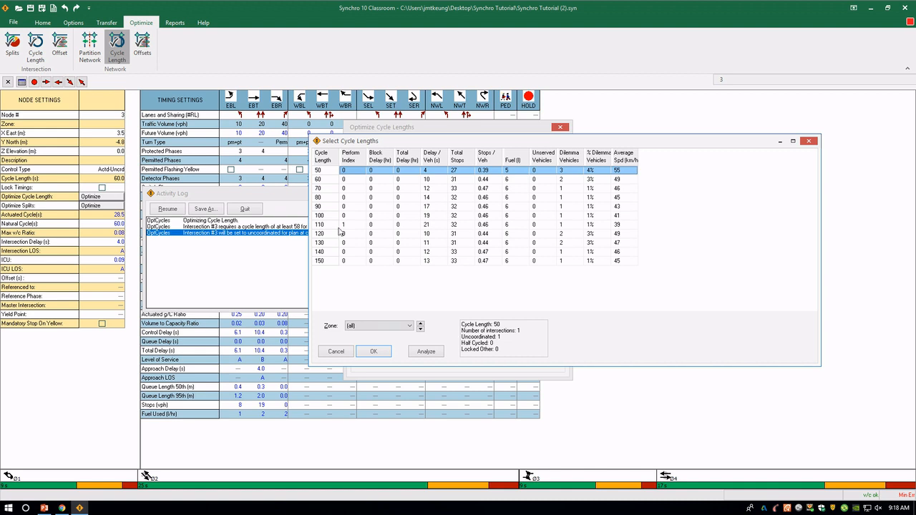
Apply the 70 s cycle length from the optimization results and close the activity log.
left_click(344, 190)
left_click(371, 354)
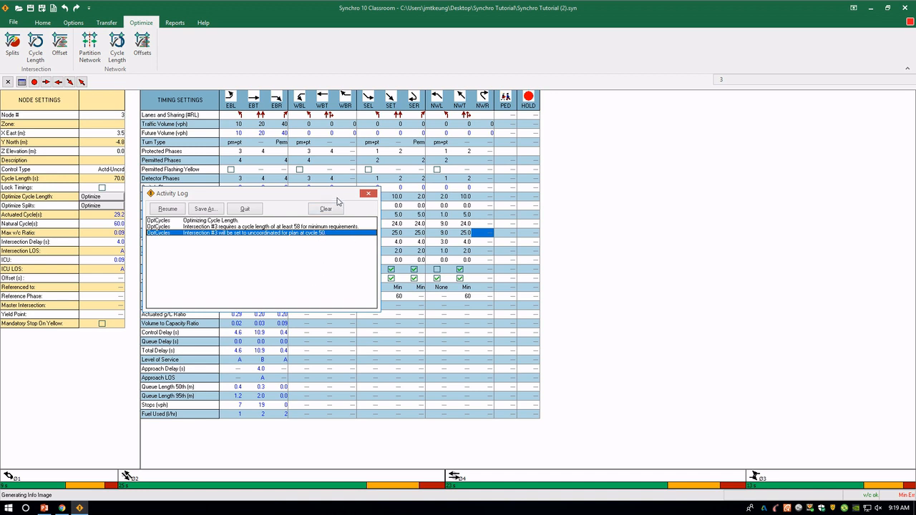
left_click(368, 194)
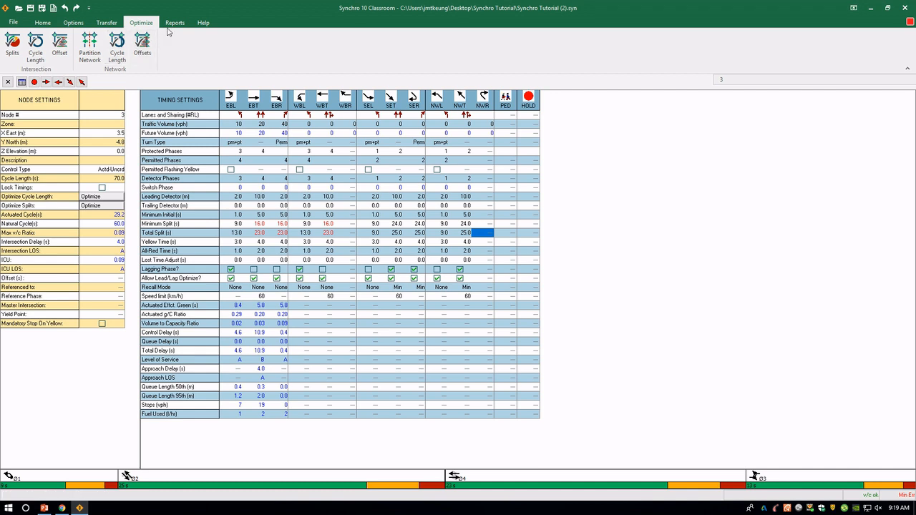
left_click(173, 23)
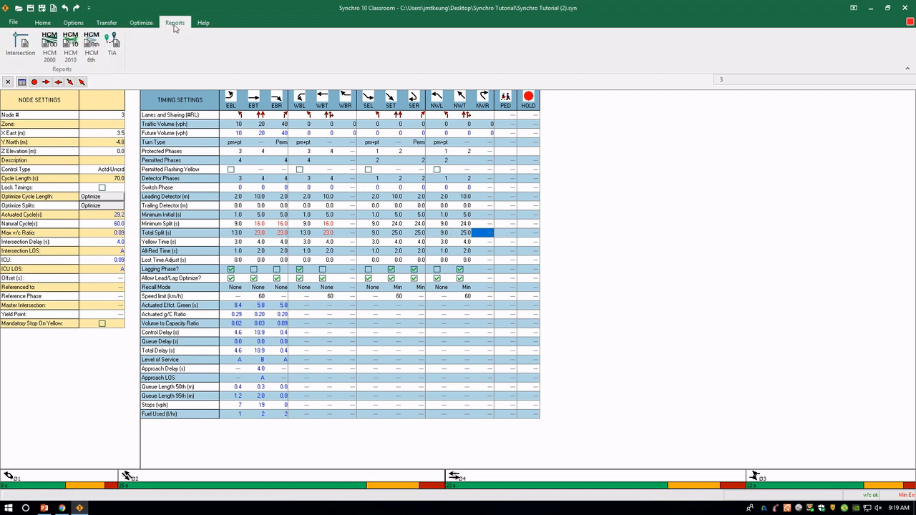
left_click(22, 53)
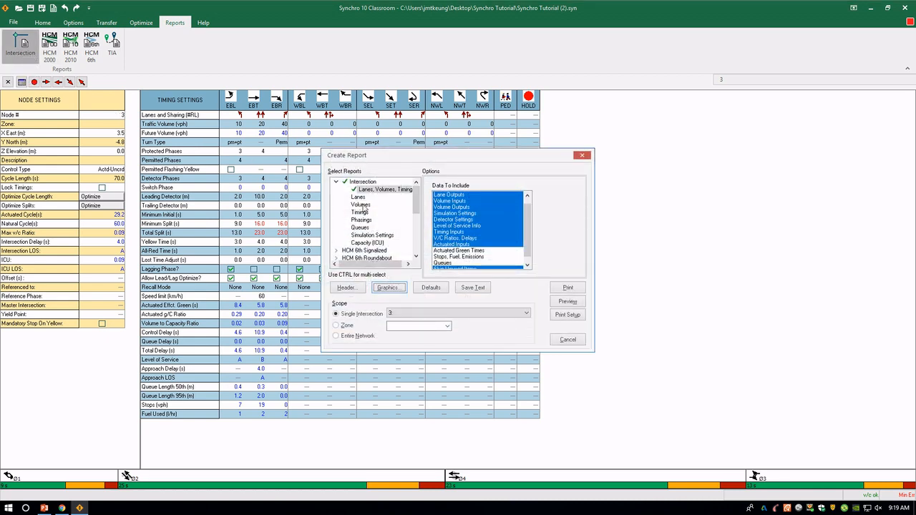
scroll(366, 235, "down", 2)
scroll(366, 236, "down", 1)
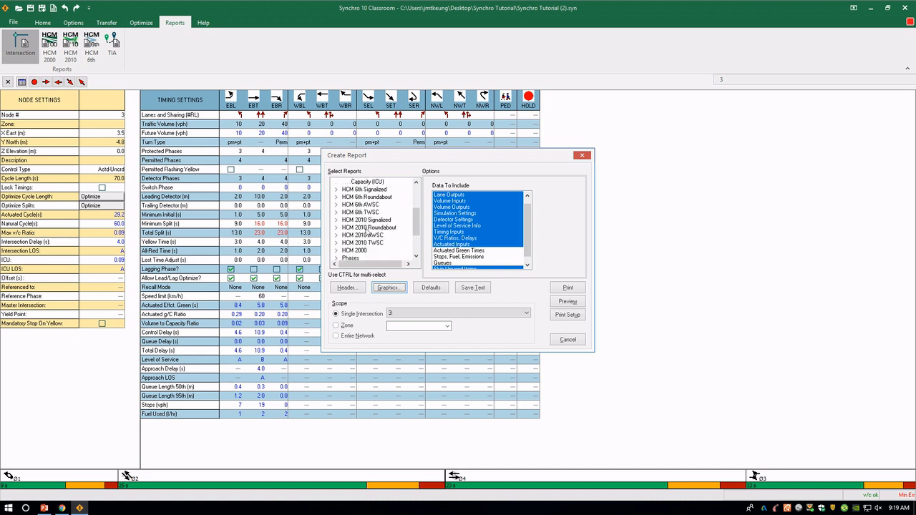
left_click(366, 220)
scroll(365, 227, "up", 3)
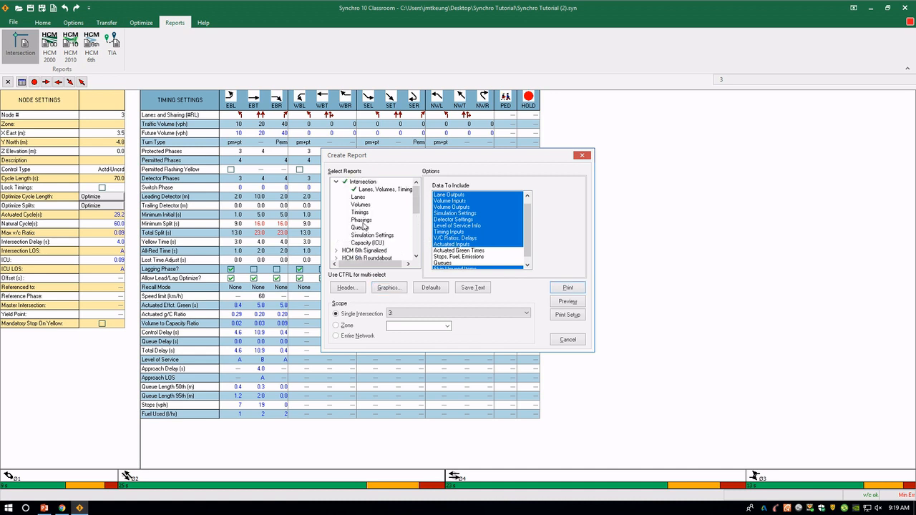
scroll(365, 227, "down", 1)
scroll(348, 258, "down", 3)
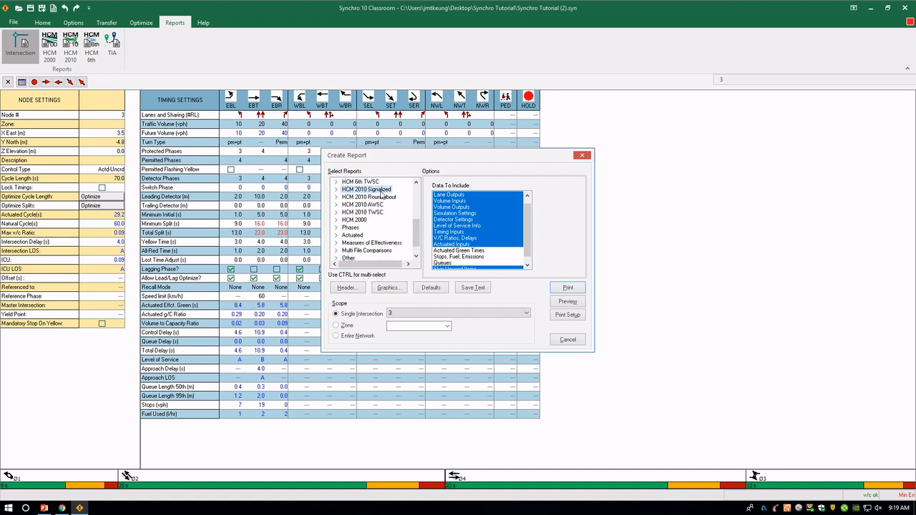
double_click(381, 191)
left_click(357, 197)
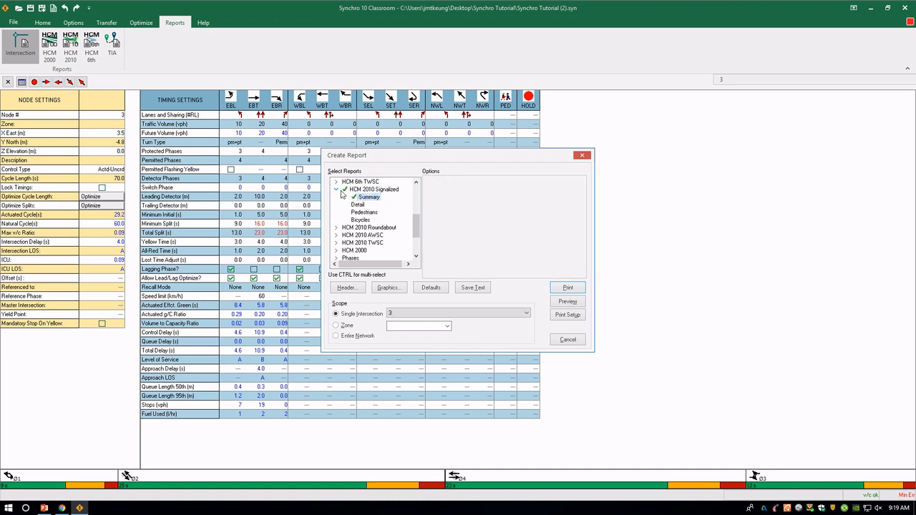
scroll(360, 201, "up", 4)
double_click(361, 184)
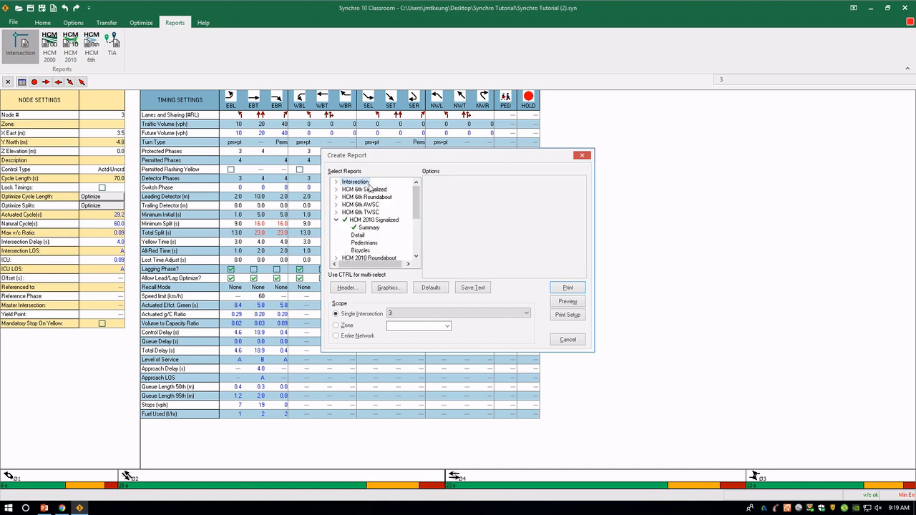
double_click(361, 183)
left_click(335, 182)
left_click(336, 182)
double_click(348, 181)
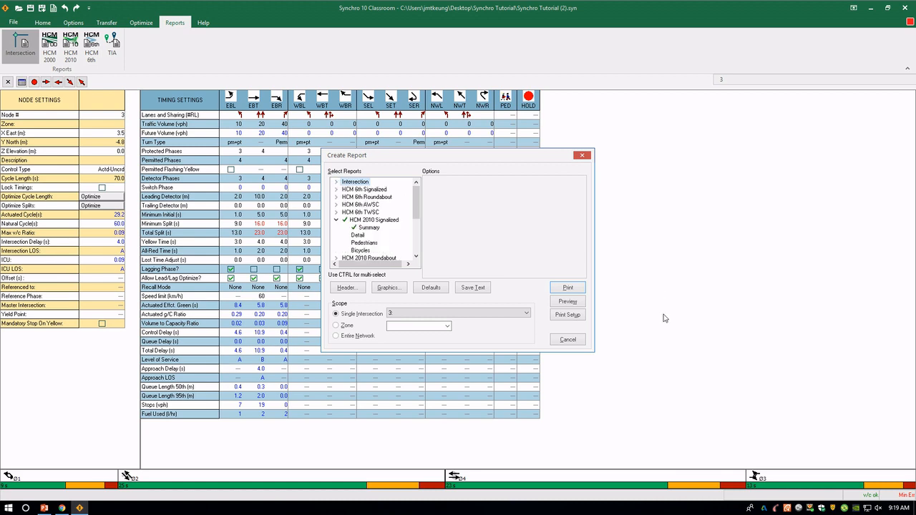
left_click(573, 339)
Start a Lanes, Volumes, Timings intersection report and add Queues, Actuated Green Times and Stops, Fuel, Emissions to its included data.
left_click(21, 43)
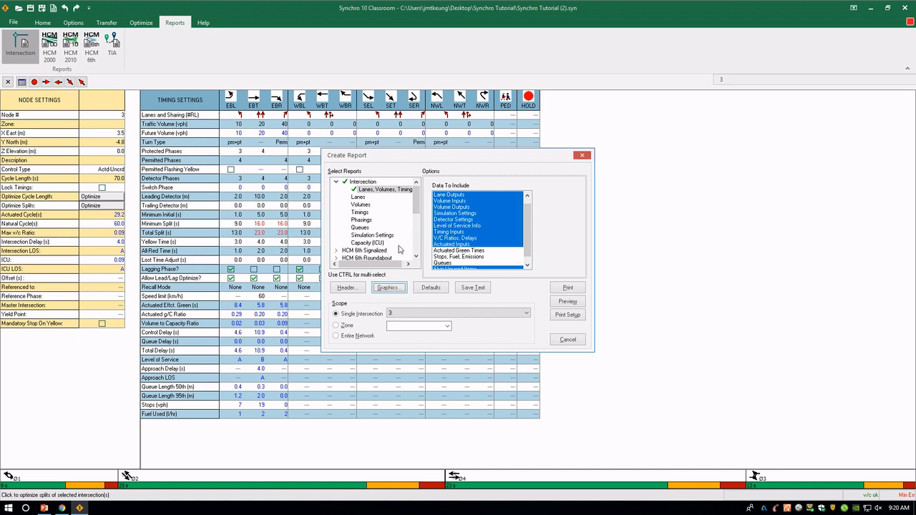
left_click(476, 262, "ctrl")
scroll(486, 249, "down", 1)
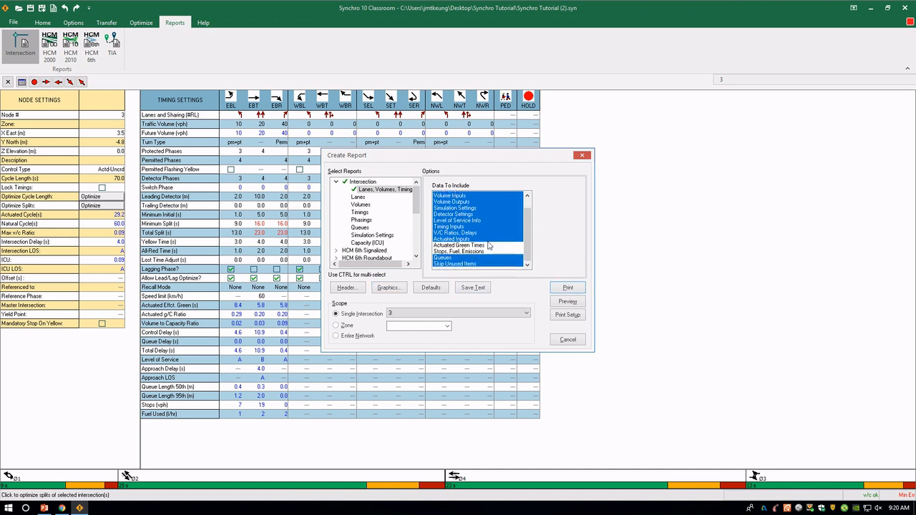
scroll(491, 246, "up", 1)
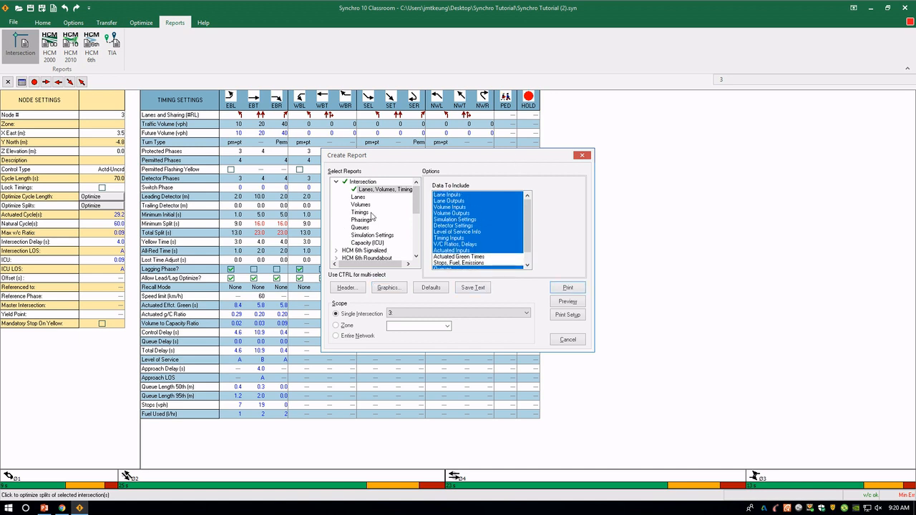
left_click(489, 256, "ctrl")
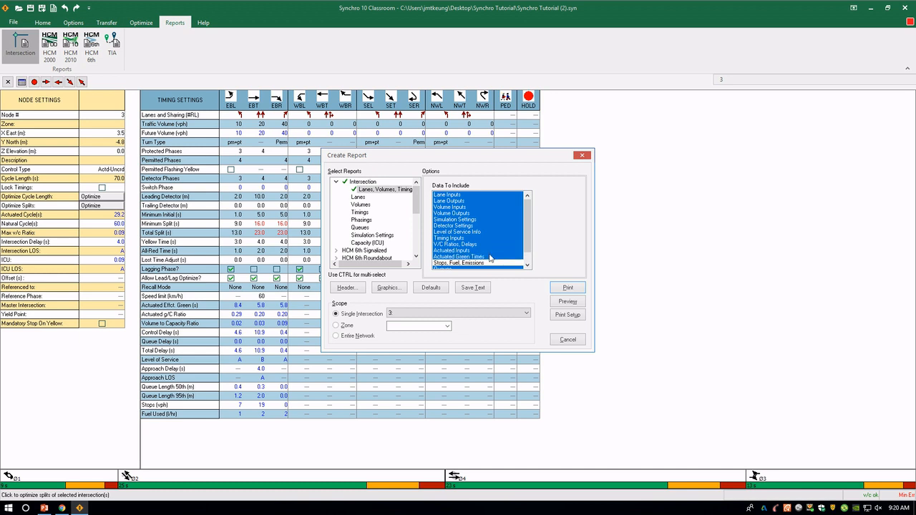
left_click(494, 262, "ctrl")
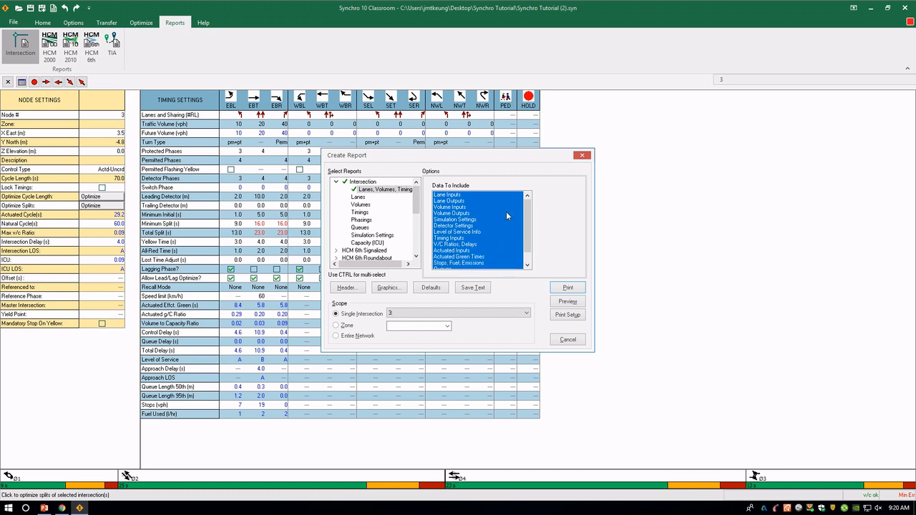
Set the report's scope to the entire network.
left_click(369, 335)
left_click(363, 317)
left_click(362, 342)
left_click(369, 315)
left_click(360, 336)
left_click(361, 314)
left_click(361, 338)
left_click(368, 317)
left_click(352, 337)
Choose Microsoft Print to PDF as the printer for the report.
left_click(569, 315)
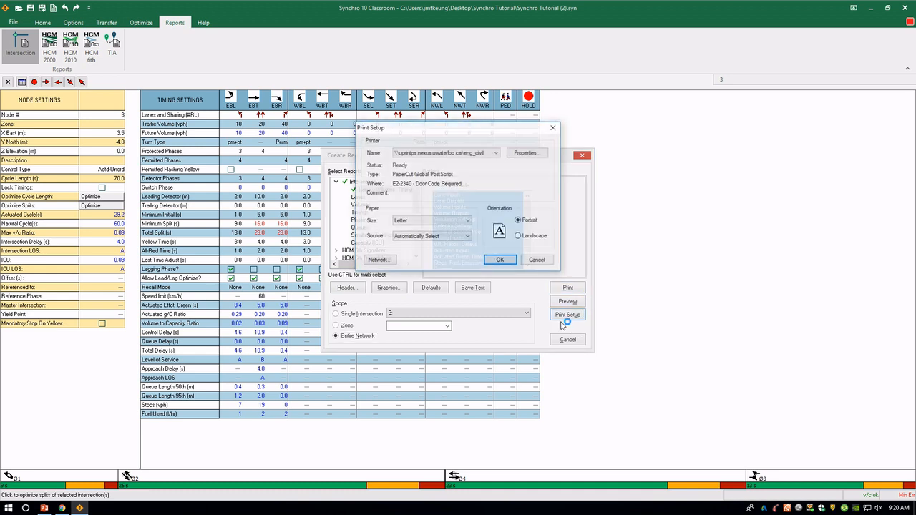
left_click(487, 153)
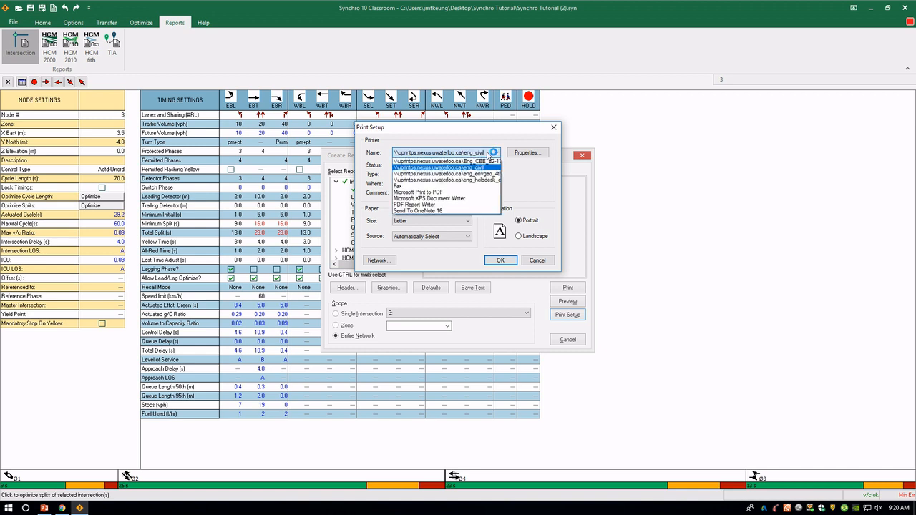
left_click(458, 192)
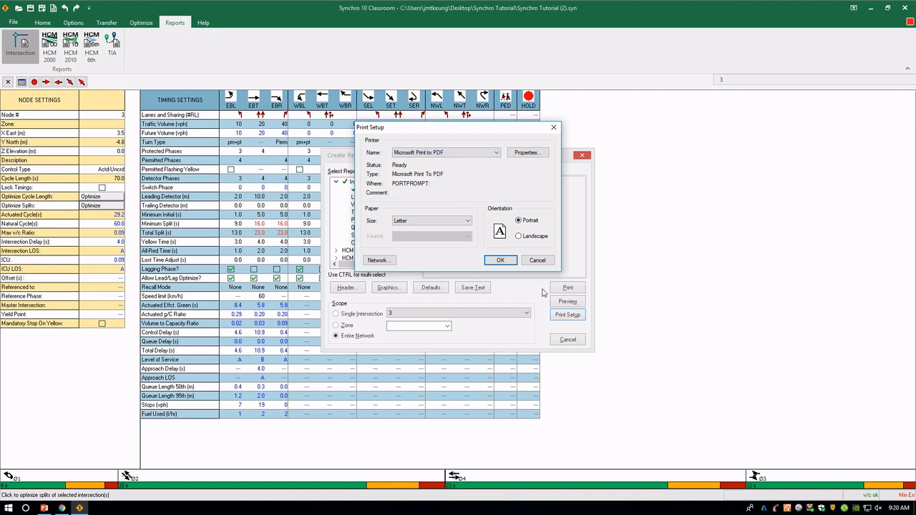
left_click(490, 262)
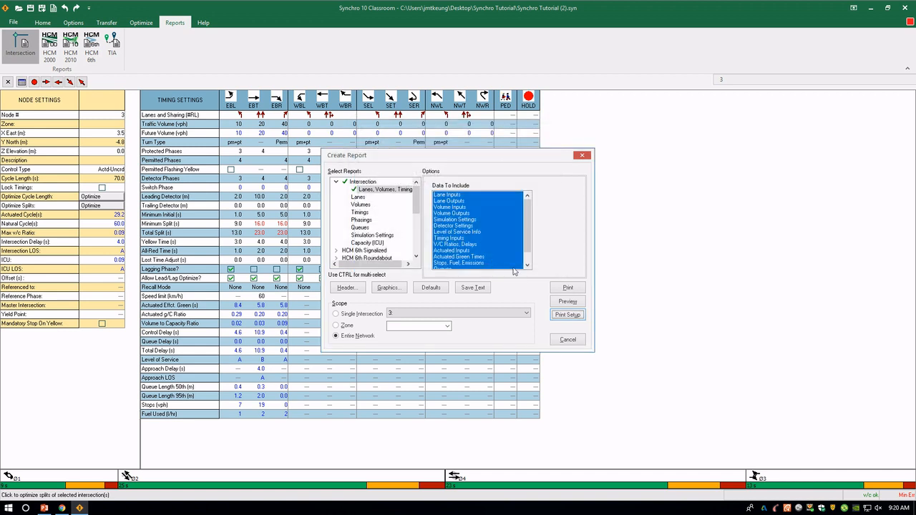
Preview the report and examine its lane inputs, timings, delays, level of service and intersection summary across all pages.
left_click(577, 303)
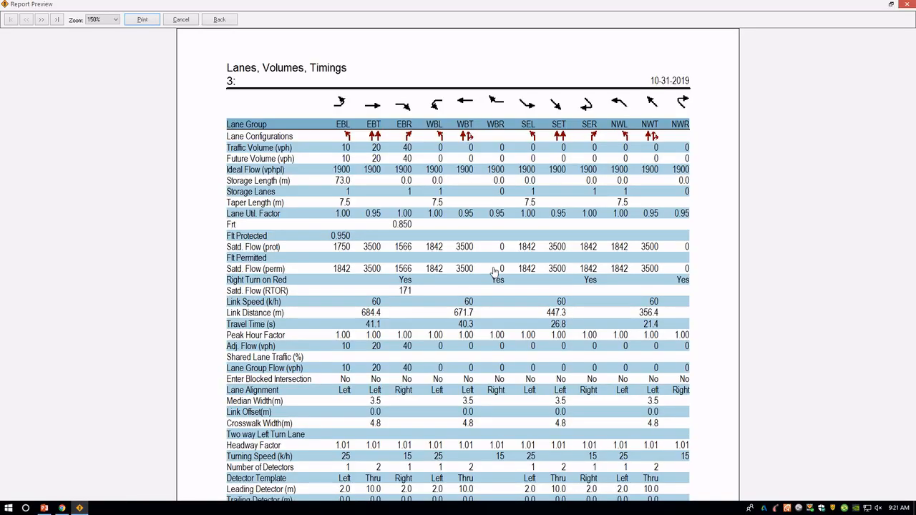
scroll(494, 272, "down", 5)
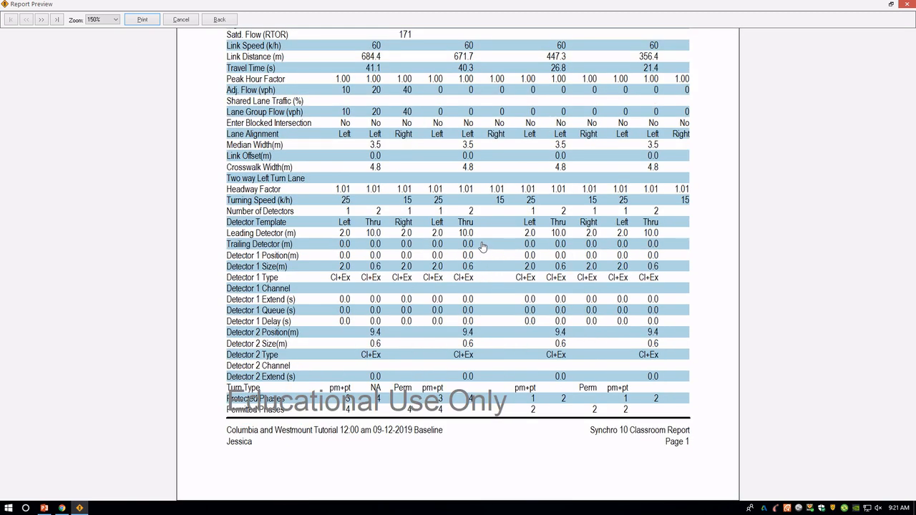
scroll(483, 247, "down", 10)
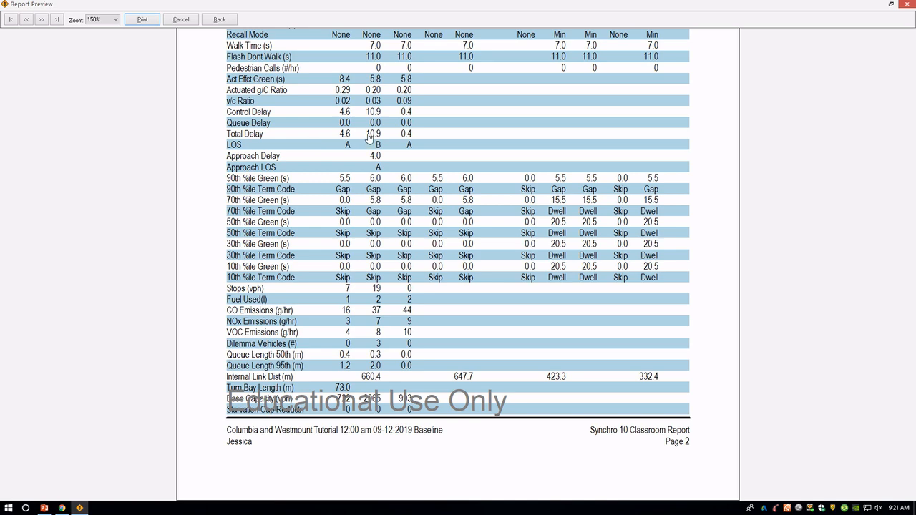
scroll(375, 135, "up", 5)
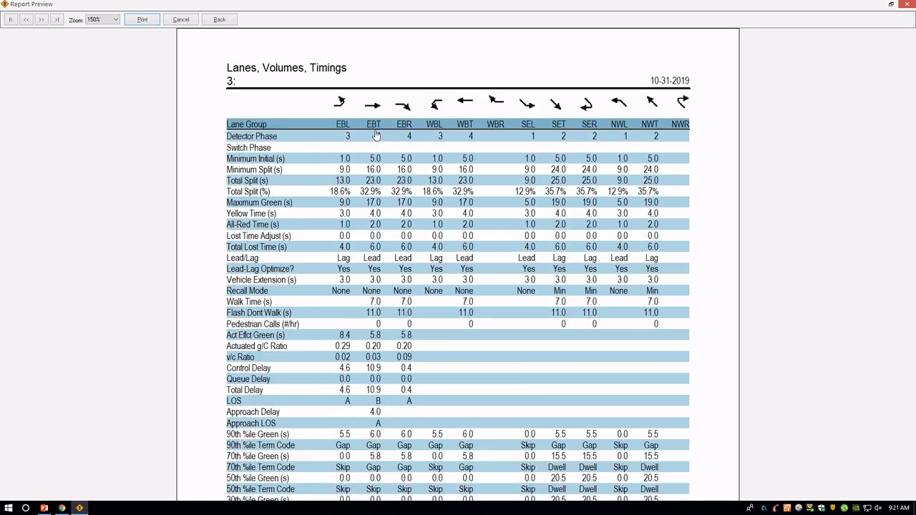
scroll(376, 135, "down", 10)
scroll(390, 162, "up", 5)
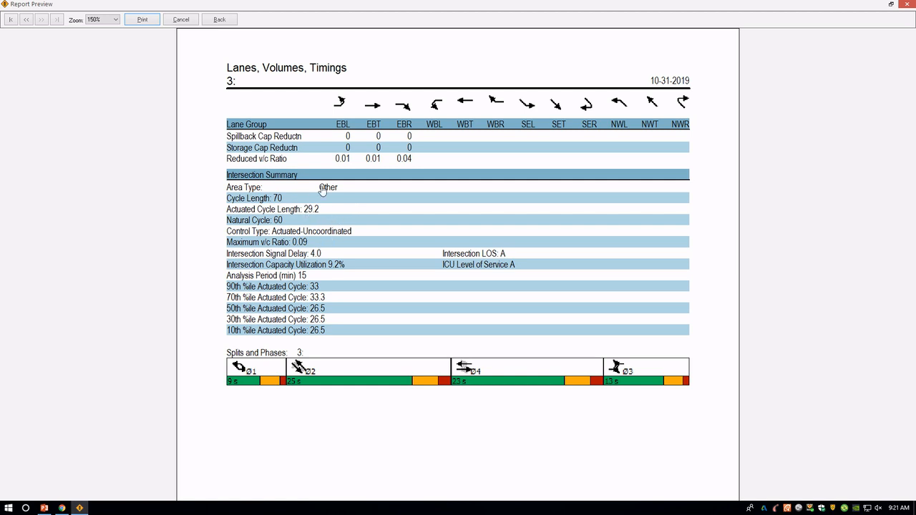
scroll(340, 200, "up", 10)
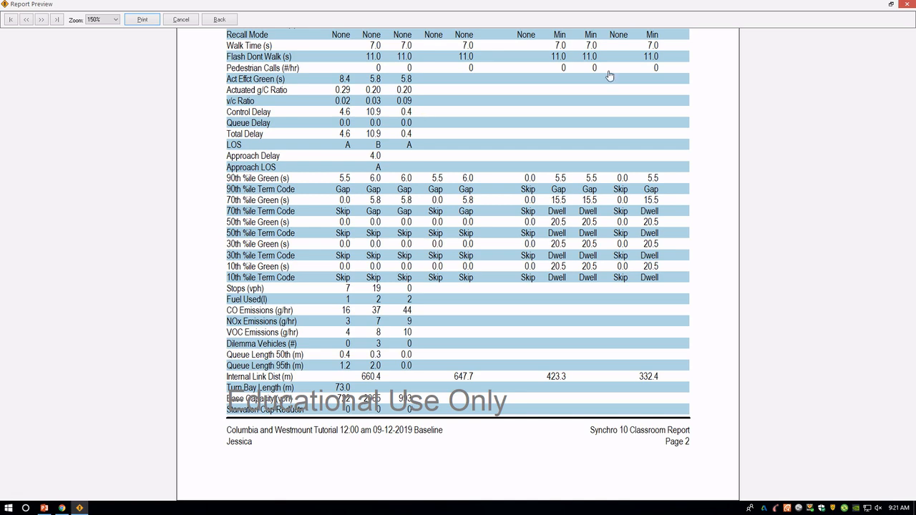
scroll(623, 131, "up", 6)
scroll(580, 152, "down", 3)
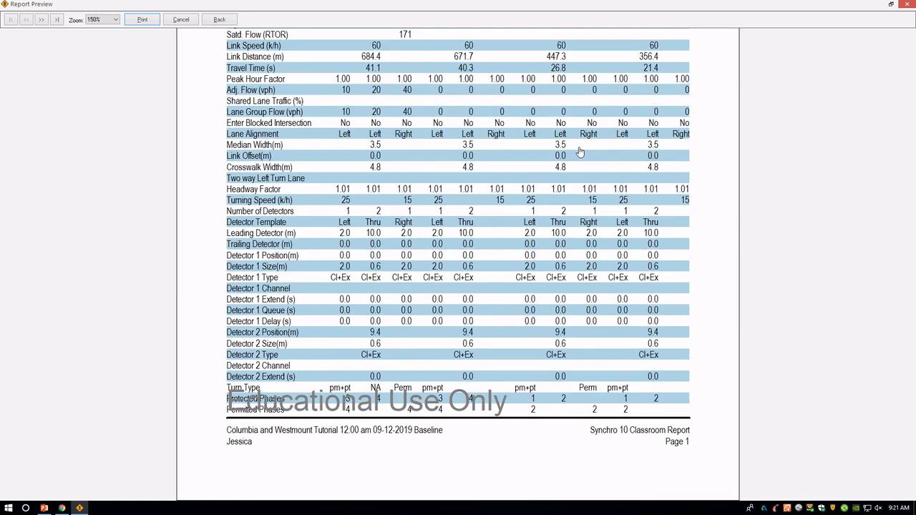